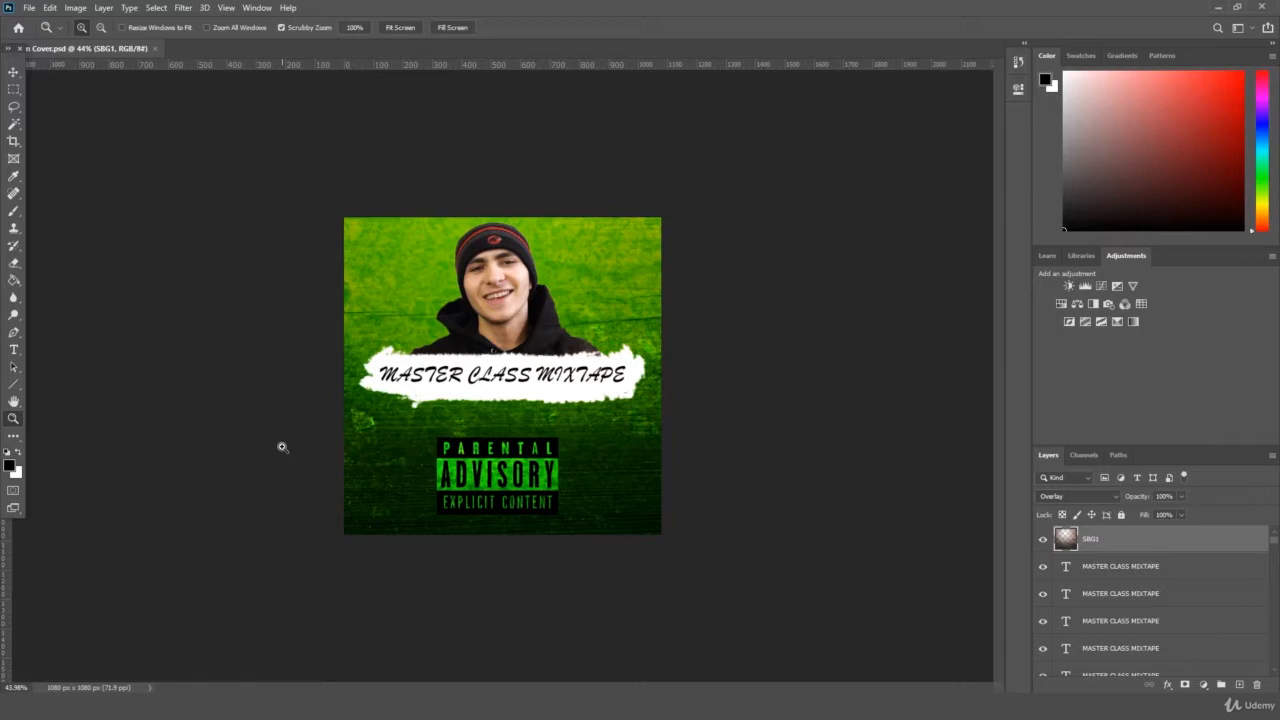
Create a new 1920 × 1080 px document at 71.9 ppi with a white background
{"action": "mouse_move", "coordinate": [308, 389]}
{"action": "left_mouse_down"}
{"action": "mouse_move", "coordinate": [295, 401]}
{"action": "mouse_move", "coordinate": [315, 378]}
{"action": "left_mouse_up"}
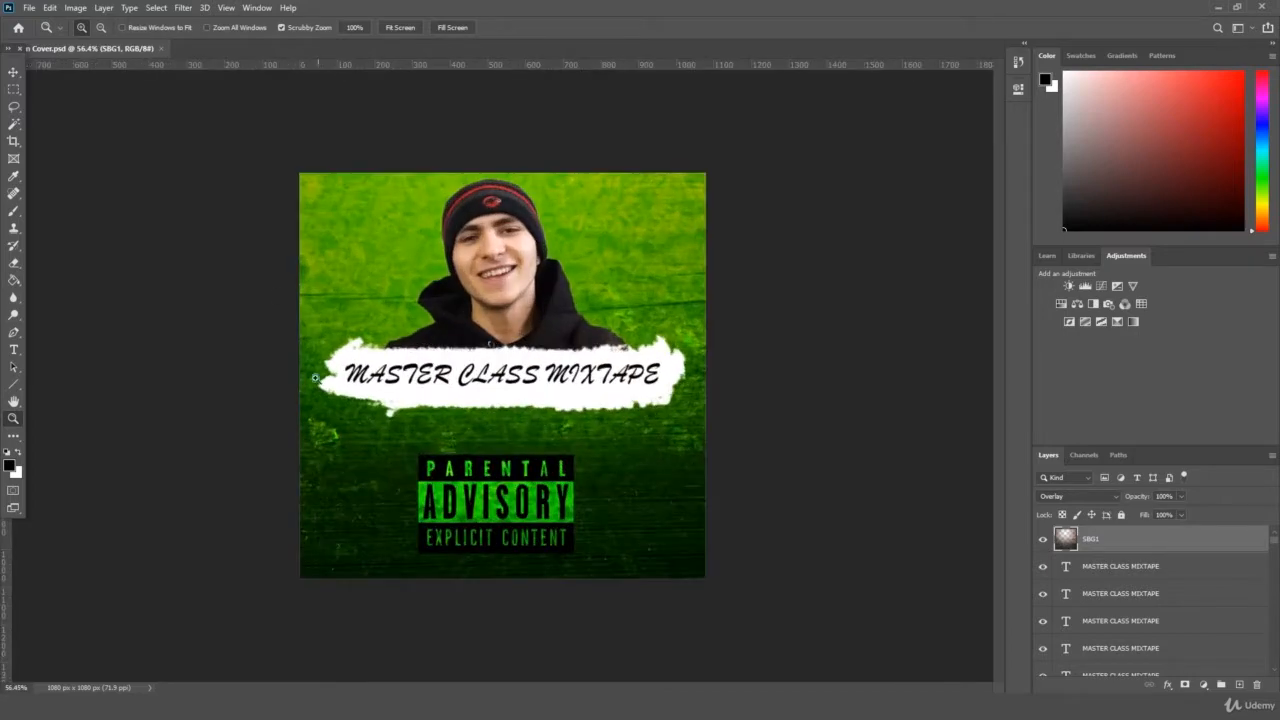
{"action": "left_click", "coordinate": [30, 8]}
{"action": "left_click", "coordinate": [50, 25]}
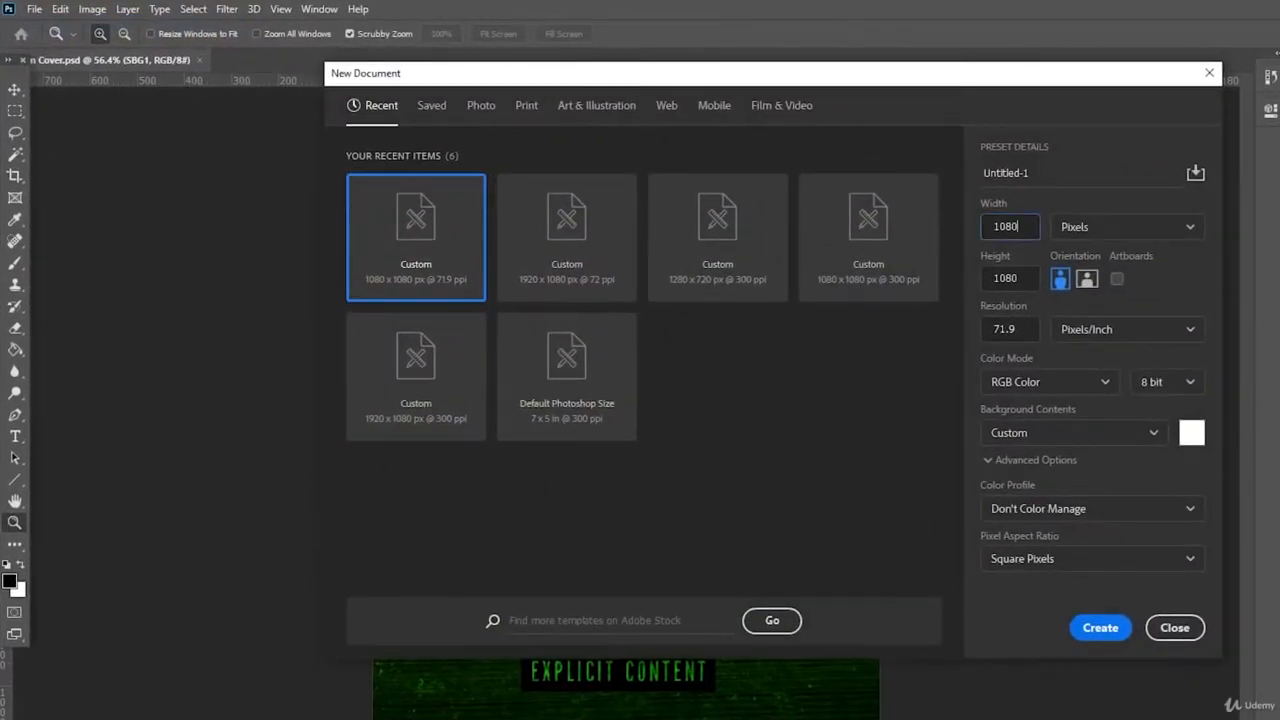
{"action": "key", "text": "Return"}
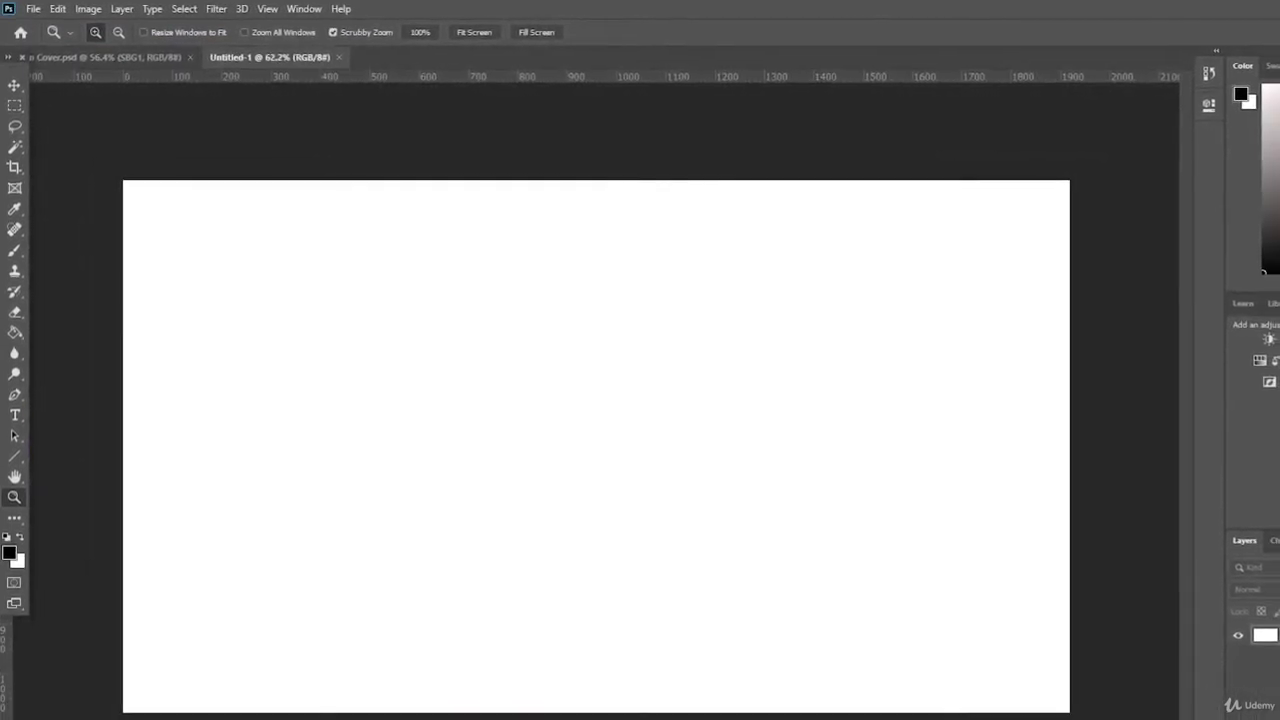
Look over the image files in the Lower 3rd folder in File Explorer and return to the blank Photoshop document
{"action": "left_click", "coordinate": [120, 715]}
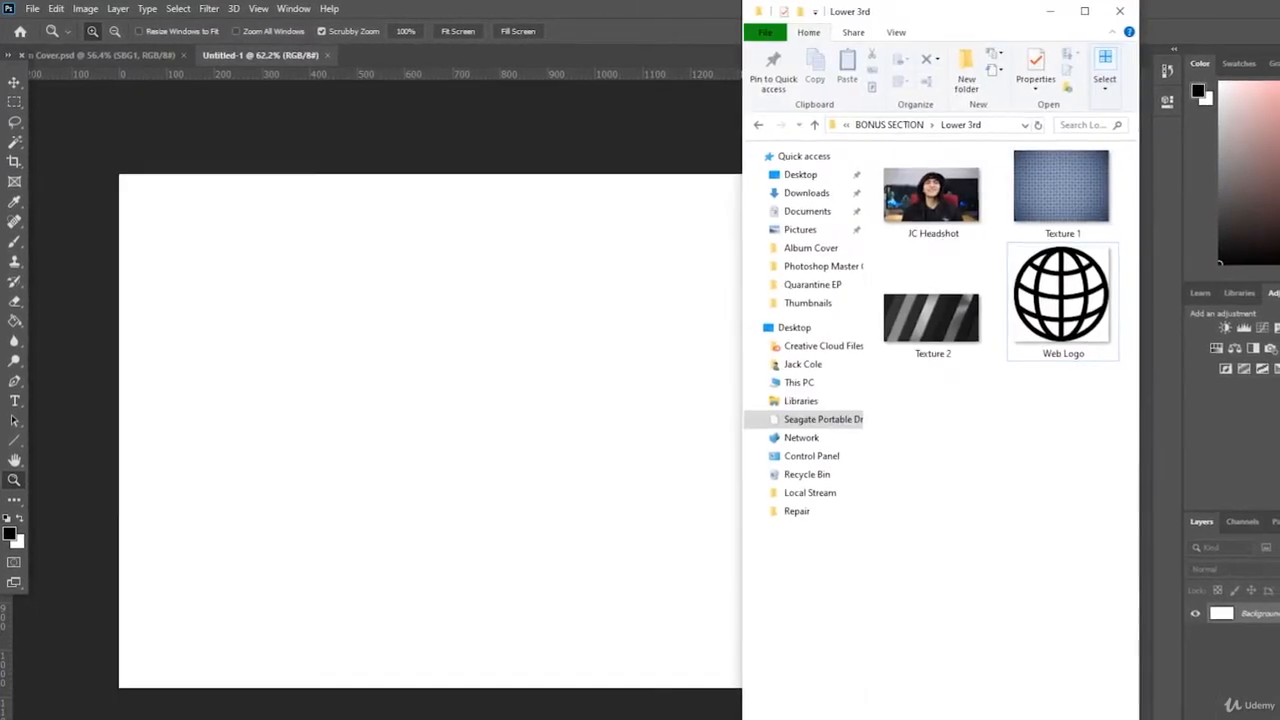
{"action": "left_click_drag", "start_coordinate": [1023, 448], "coordinate": [903, 185]}
{"action": "left_click", "coordinate": [926, 431]}
{"action": "left_click_drag", "start_coordinate": [958, 420], "coordinate": [860, 170]}
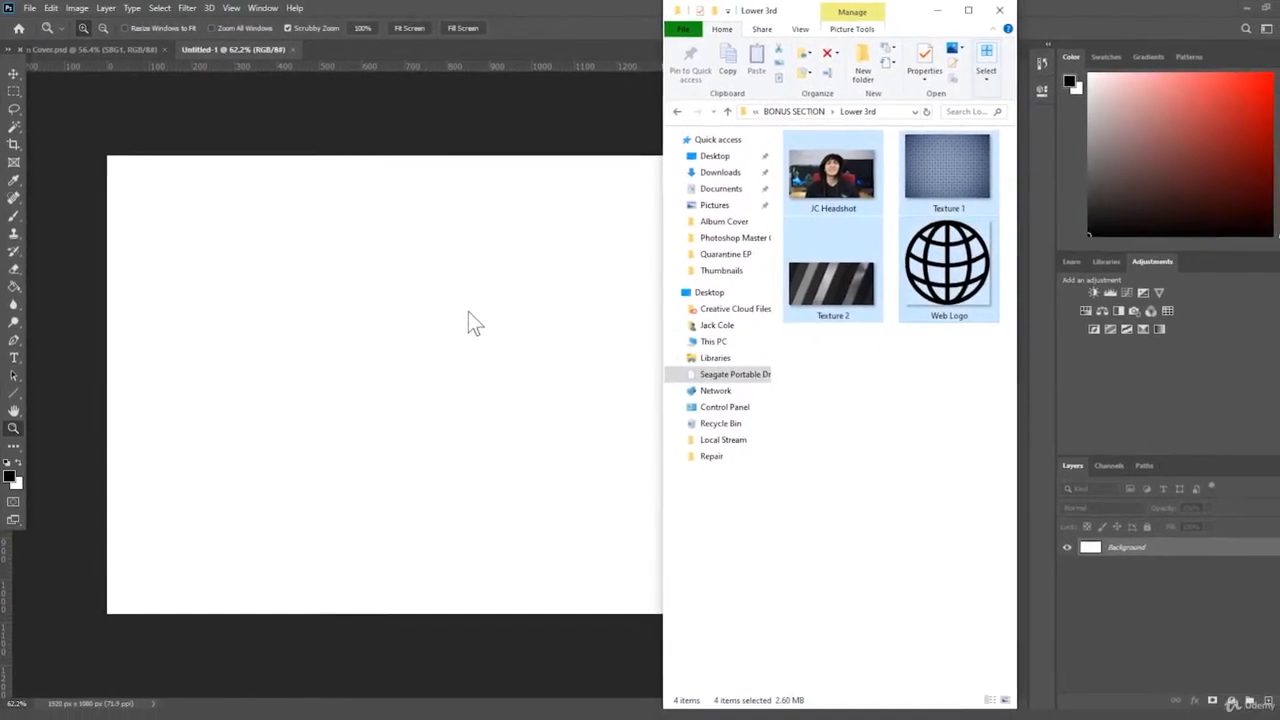
{"action": "left_click", "coordinate": [451, 364]}
{"action": "left_click_drag", "start_coordinate": [430, 366], "coordinate": [417, 380]}
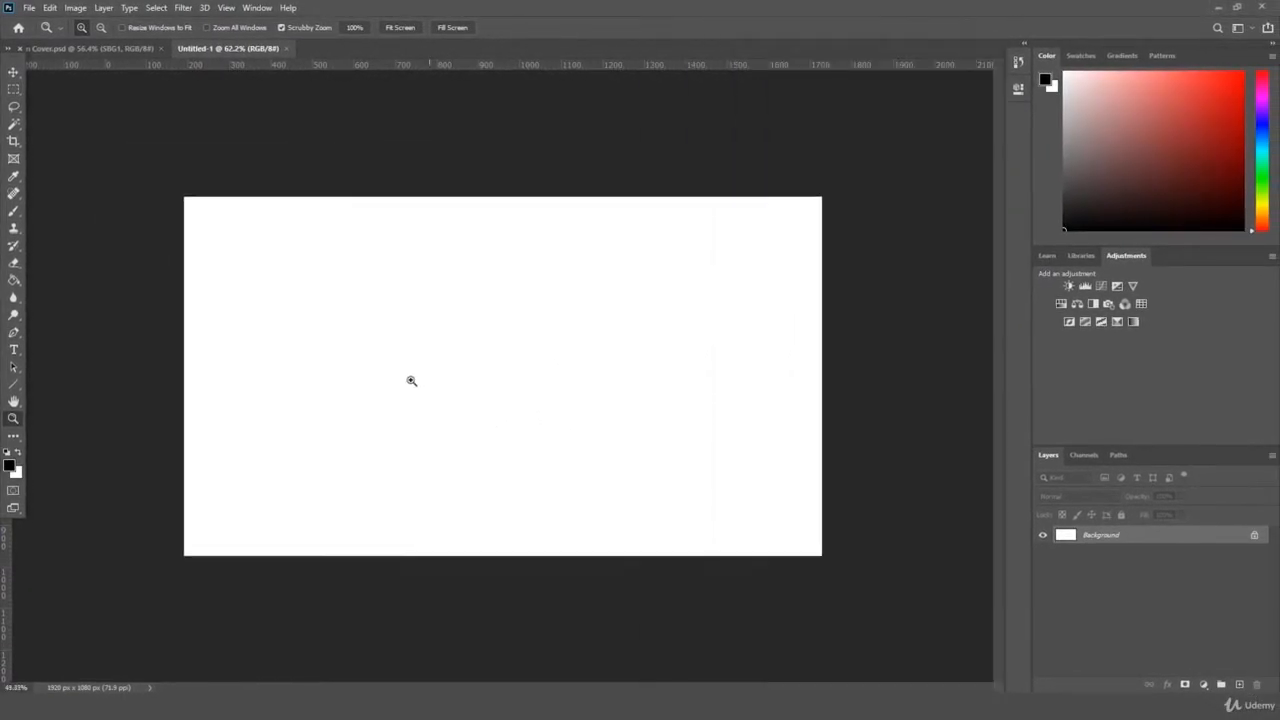
Unlock the background layer and draw a black rectangle about 678 × 165 px near the canvas's lower-left corner
{"action": "left_click", "coordinate": [1254, 536]}
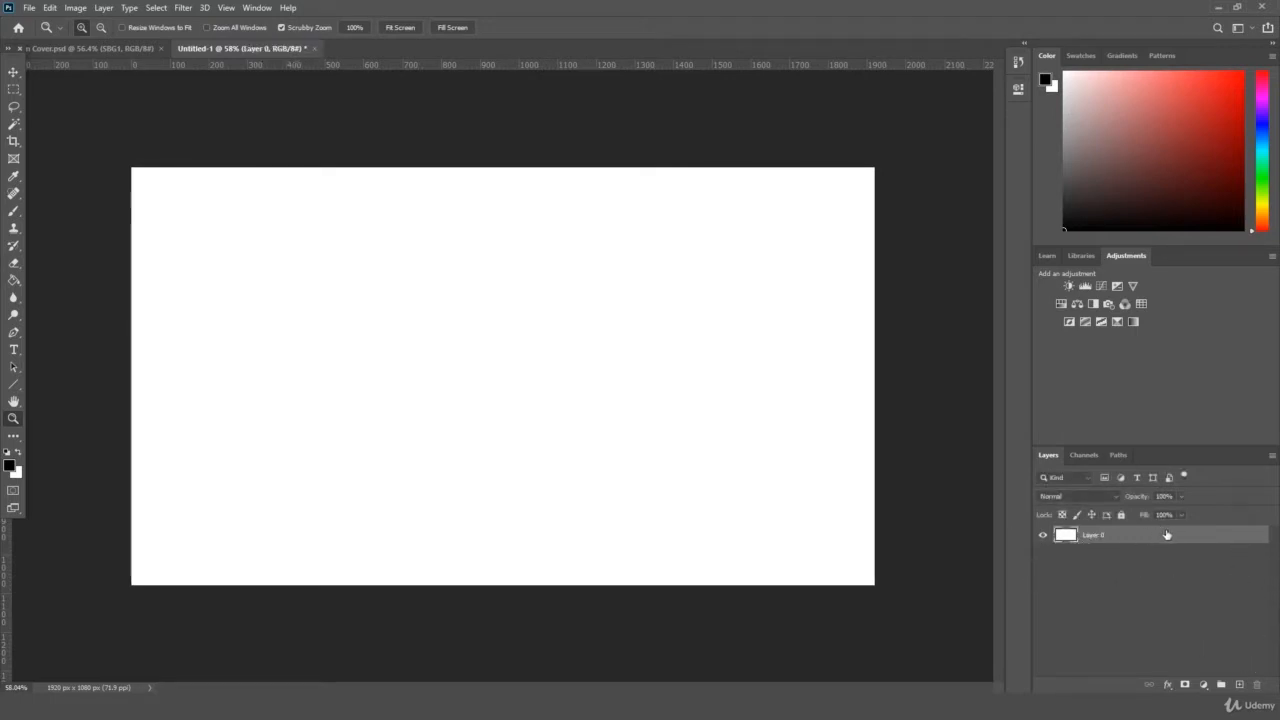
{"action": "left_click", "coordinate": [17, 295]}
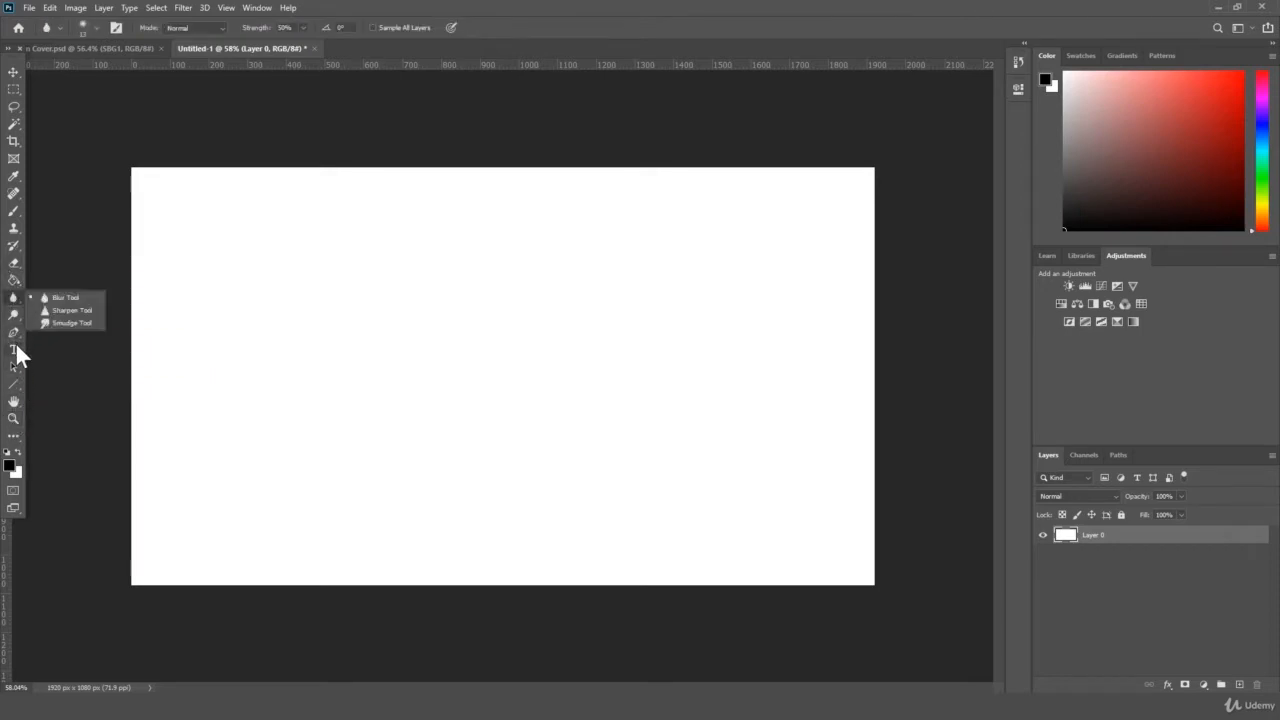
{"action": "left_click", "coordinate": [13, 384]}
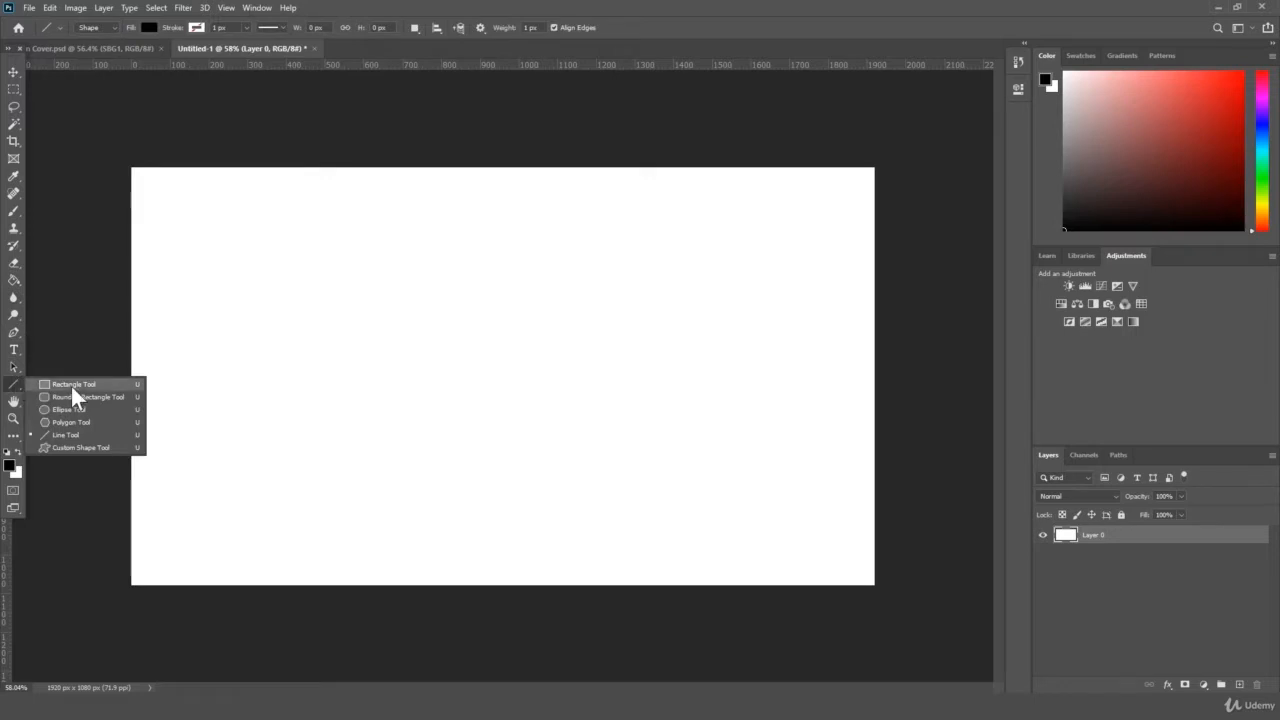
{"action": "left_click", "coordinate": [71, 386]}
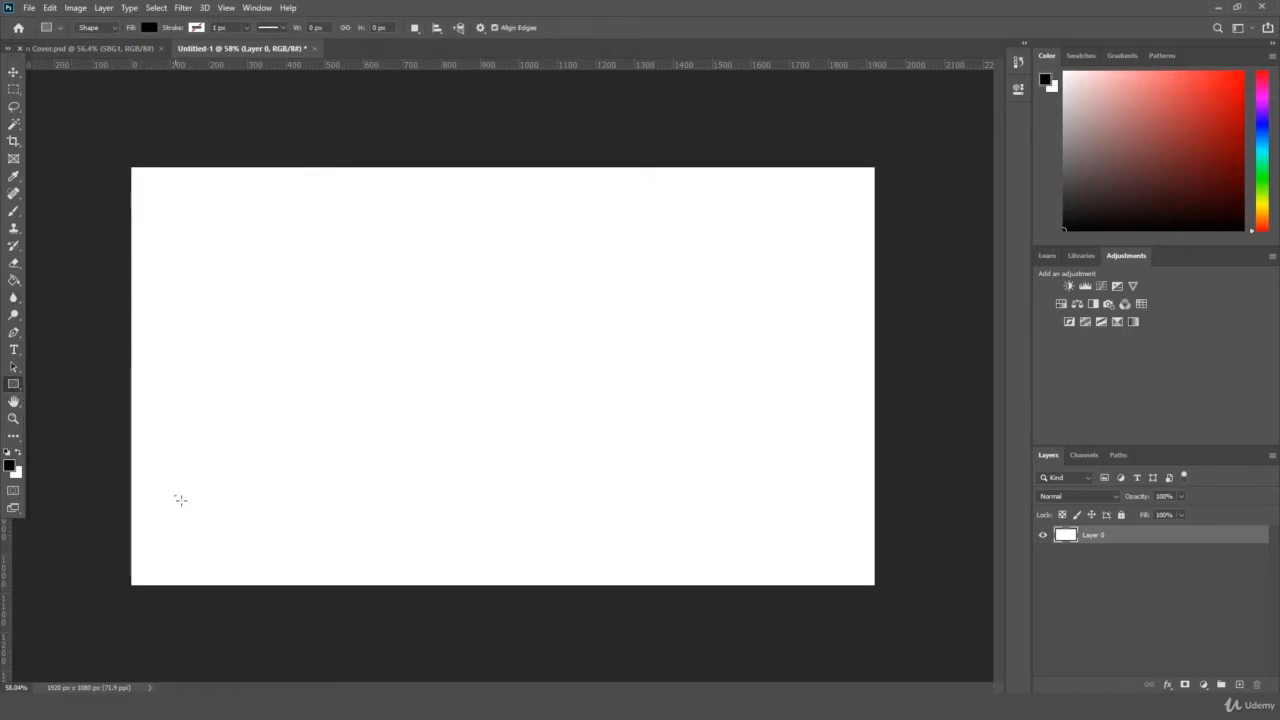
{"action": "left_click_drag", "start_coordinate": [176, 496], "coordinate": [434, 556]}
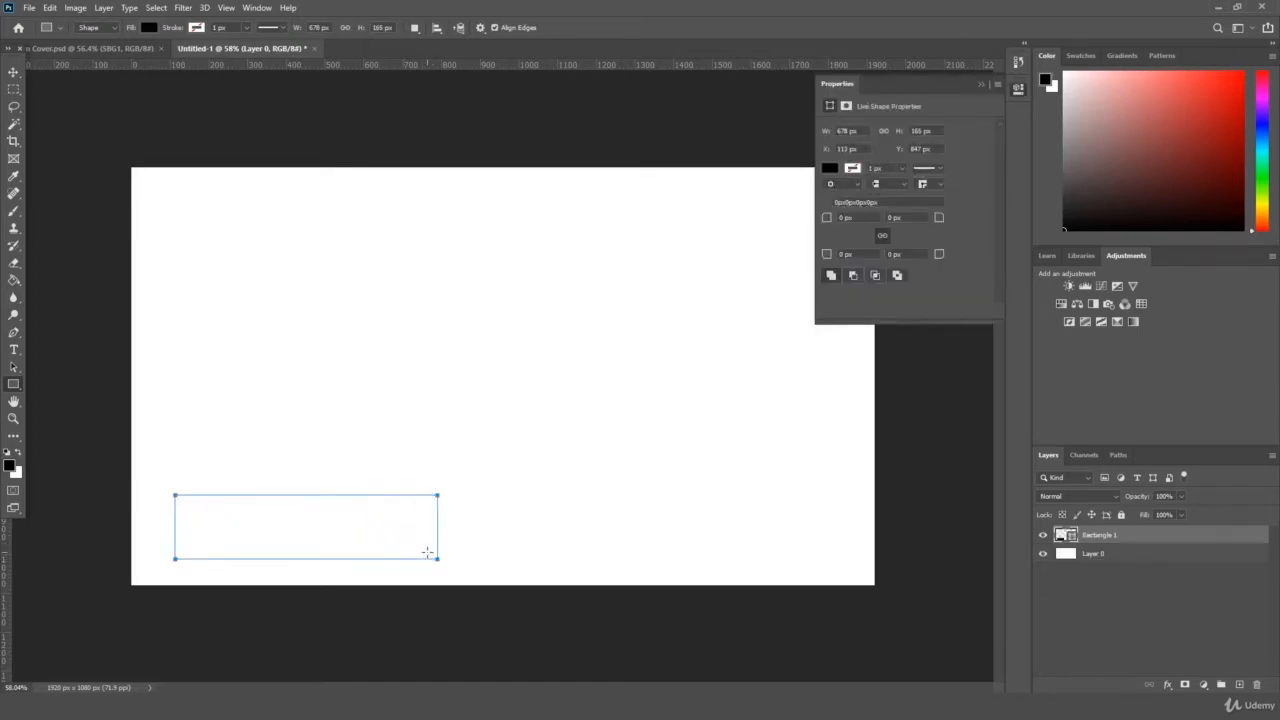
Move the black rectangle closer to the canvas's lower-left corner, at about X 42 px, Y 873 px
{"action": "left_click", "coordinate": [14, 72]}
{"action": "key", "text": "ctrl+r"}
{"action": "key", "text": "ctrl+t"}
{"action": "key", "text": "ctrl+r"}
{"action": "left_click_drag", "start_coordinate": [351, 528], "coordinate": [329, 541]}
{"action": "key", "text": "Return"}
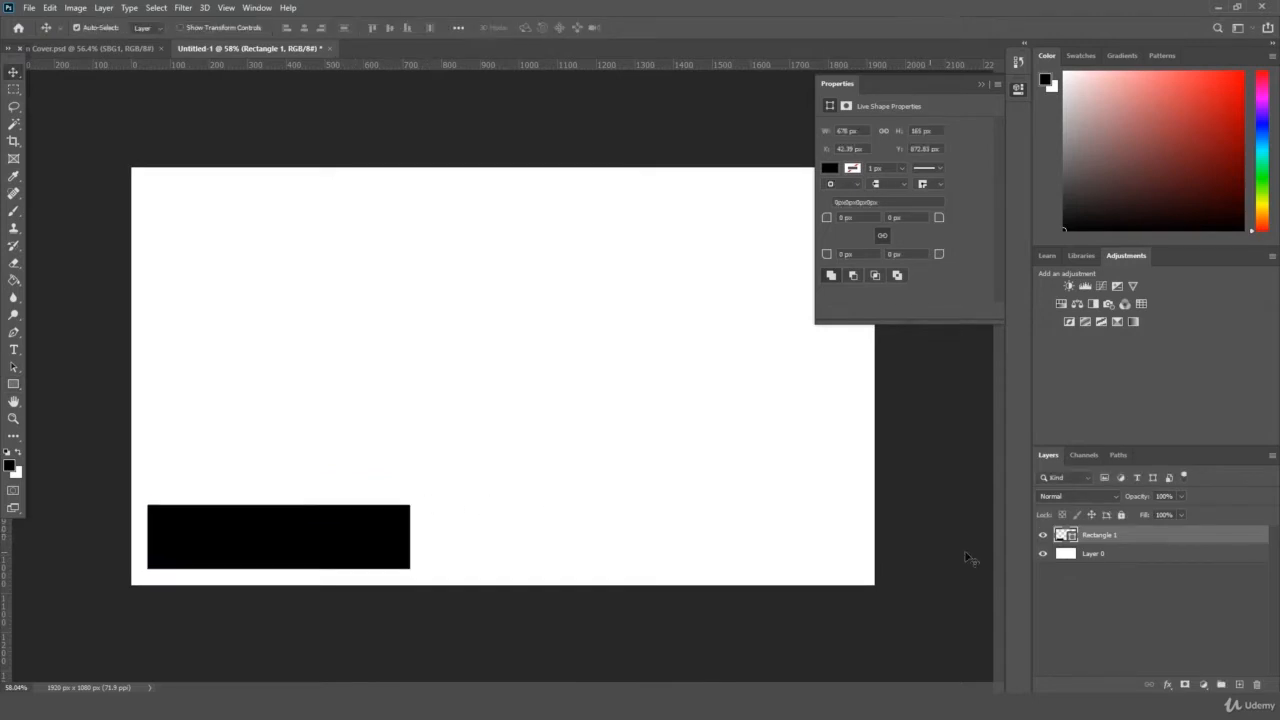
Try a duplicate of the rectangle scaled to 50% width and about 37% height just above the original, and delete it
{"action": "left_click_drag", "start_coordinate": [1138, 535], "coordinate": [1240, 685]}
{"action": "left_click", "coordinate": [1018, 88]}
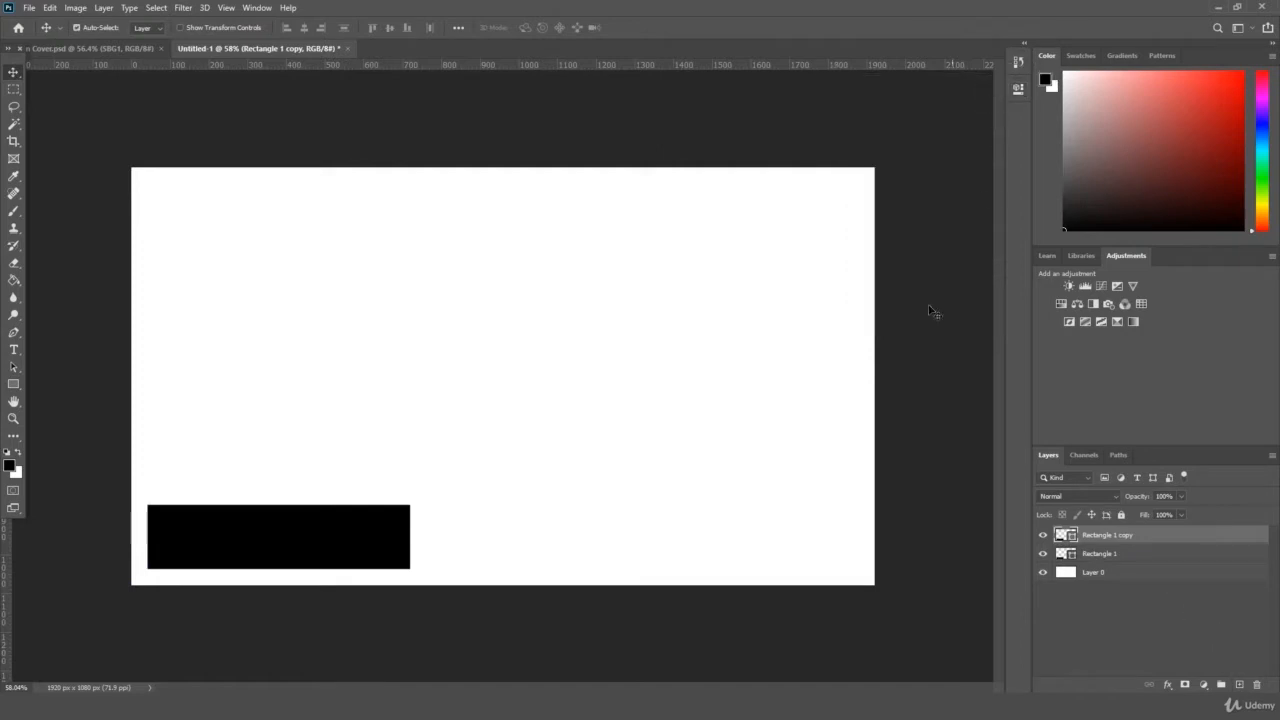
{"action": "key", "text": "ctrl+t"}
{"action": "left_click_drag", "start_coordinate": [277, 568], "coordinate": [278, 527]}
{"action": "left_click_drag", "start_coordinate": [413, 516], "coordinate": [244, 497]}
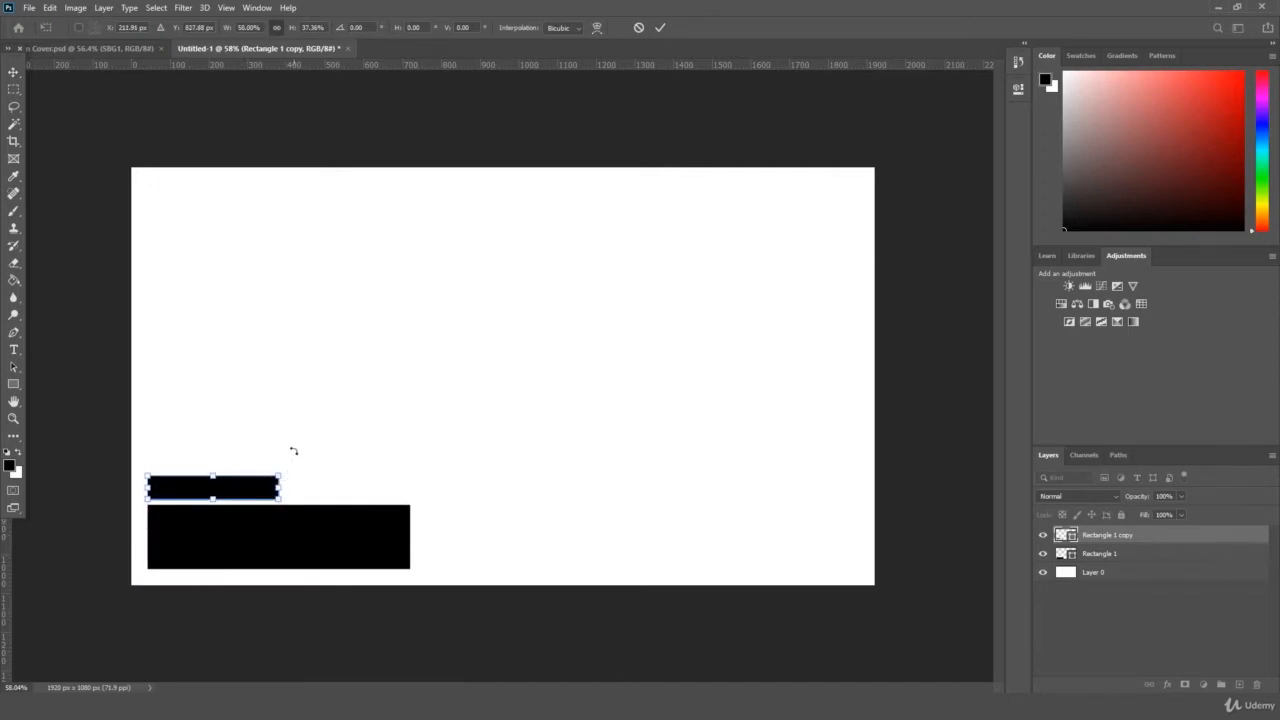
{"action": "key", "text": "Return"}
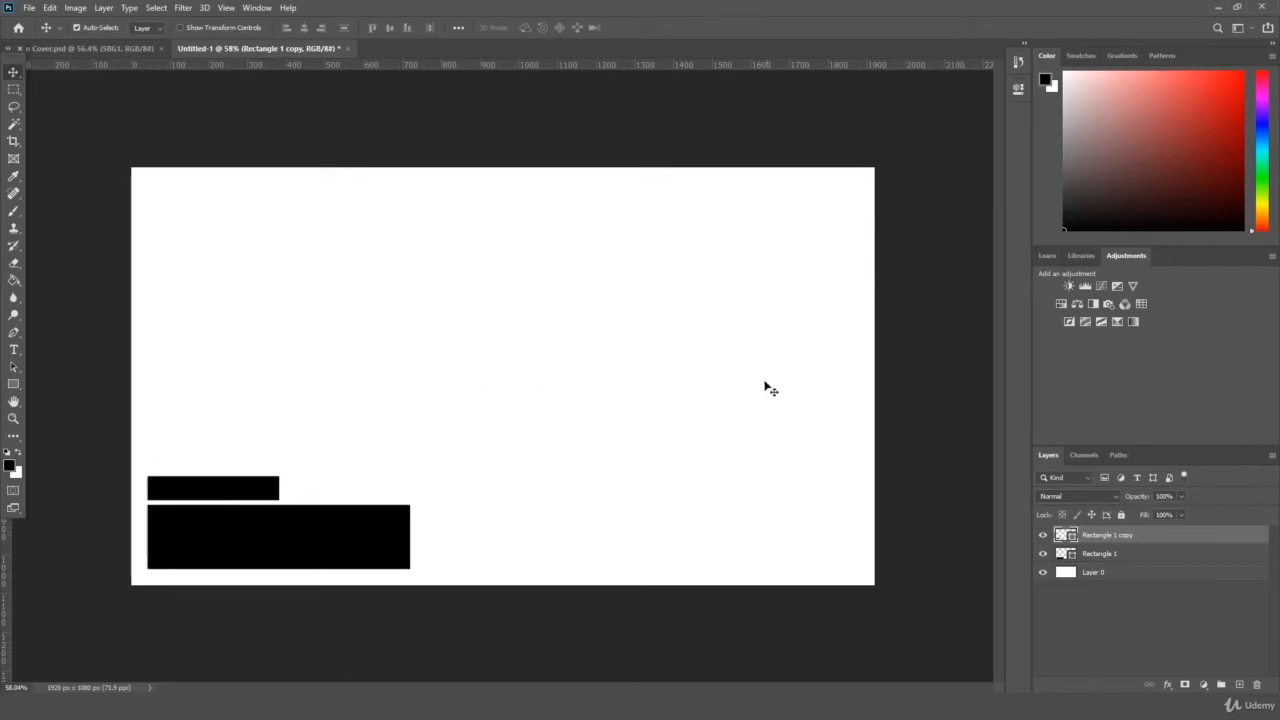
{"action": "key", "text": "Delete"}
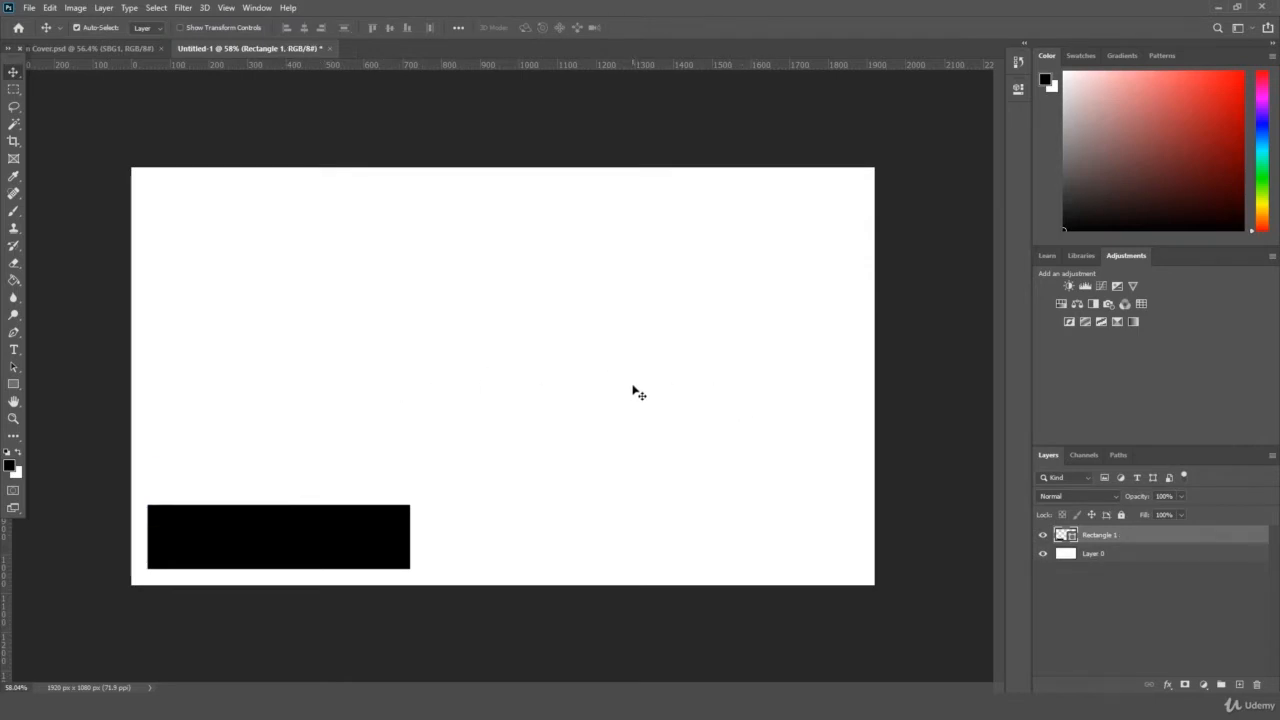
Enlarge the black rectangle proportionally to about 772 × 188 px, keeping its lower-left corner in place
{"action": "key", "text": "ctrl+t"}
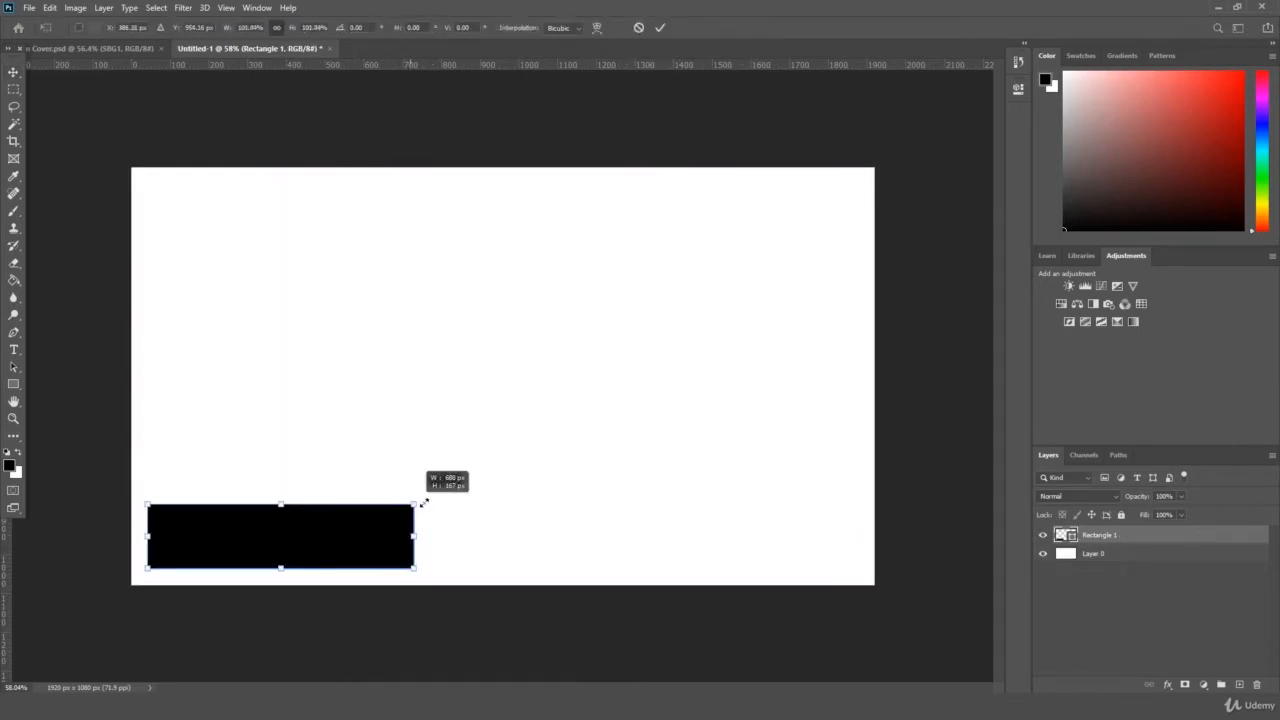
{"action": "left_click_drag", "start_coordinate": [422, 502], "coordinate": [446, 497]}
{"action": "key", "text": "Return"}
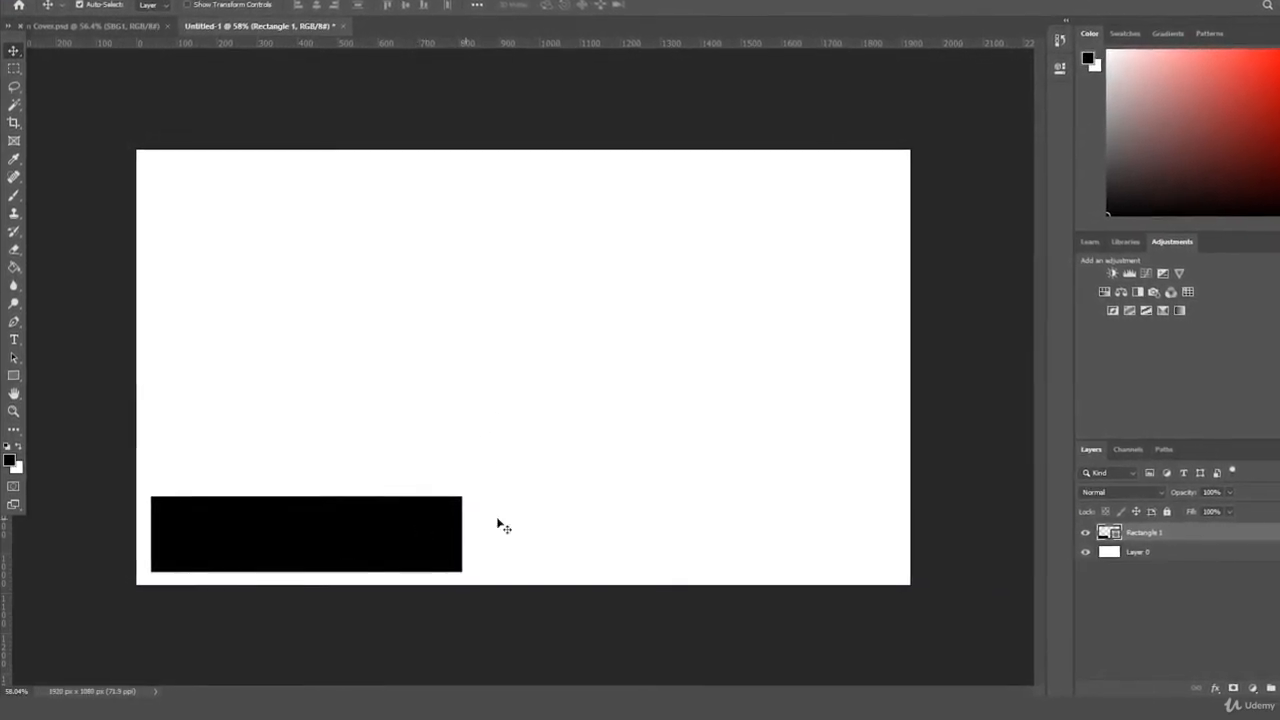
Duplicate the rectangle and resize the copy to a near-square of about 195 × 193 px overlapping the original's upper-left corner
{"action": "left_click_drag", "start_coordinate": [1262, 534], "coordinate": [1279, 688]}
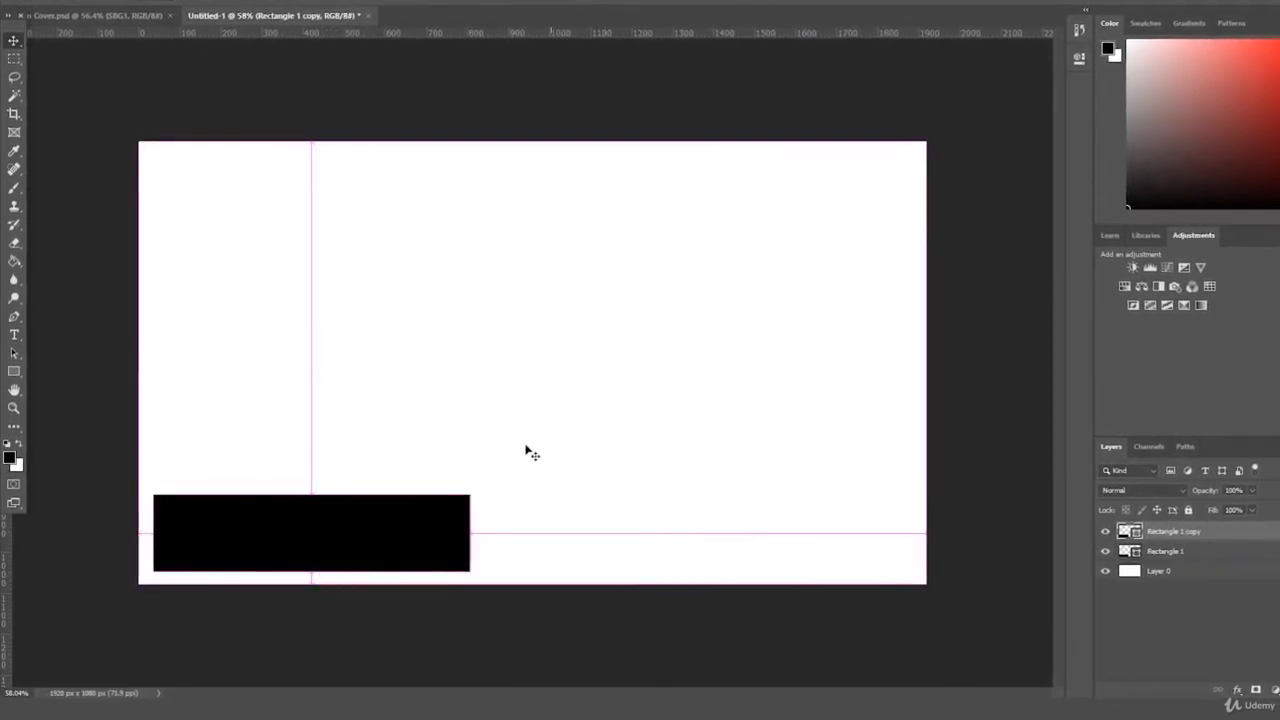
{"action": "key", "text": "ctrl+t"}
{"action": "left_click_drag", "start_coordinate": [469, 533], "coordinate": [216, 497]}
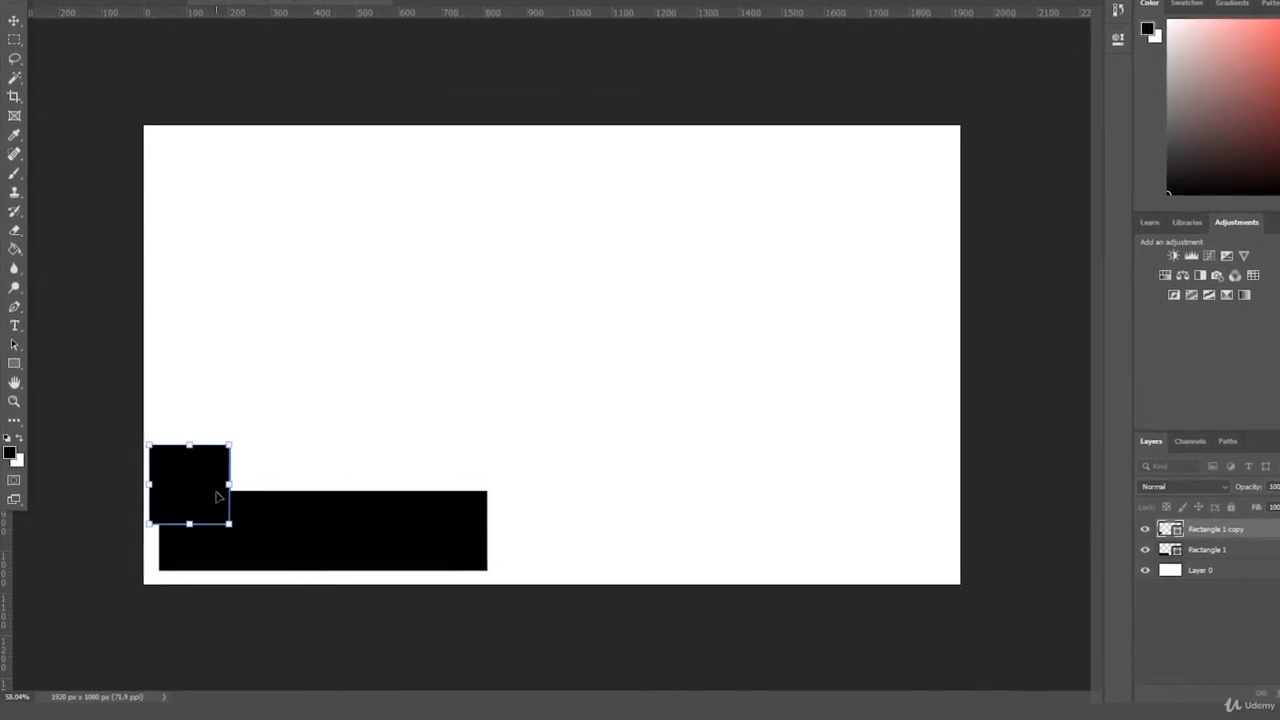
{"action": "left_click_drag", "start_coordinate": [229, 445], "coordinate": [233, 442]}
{"action": "key", "text": "Return"}
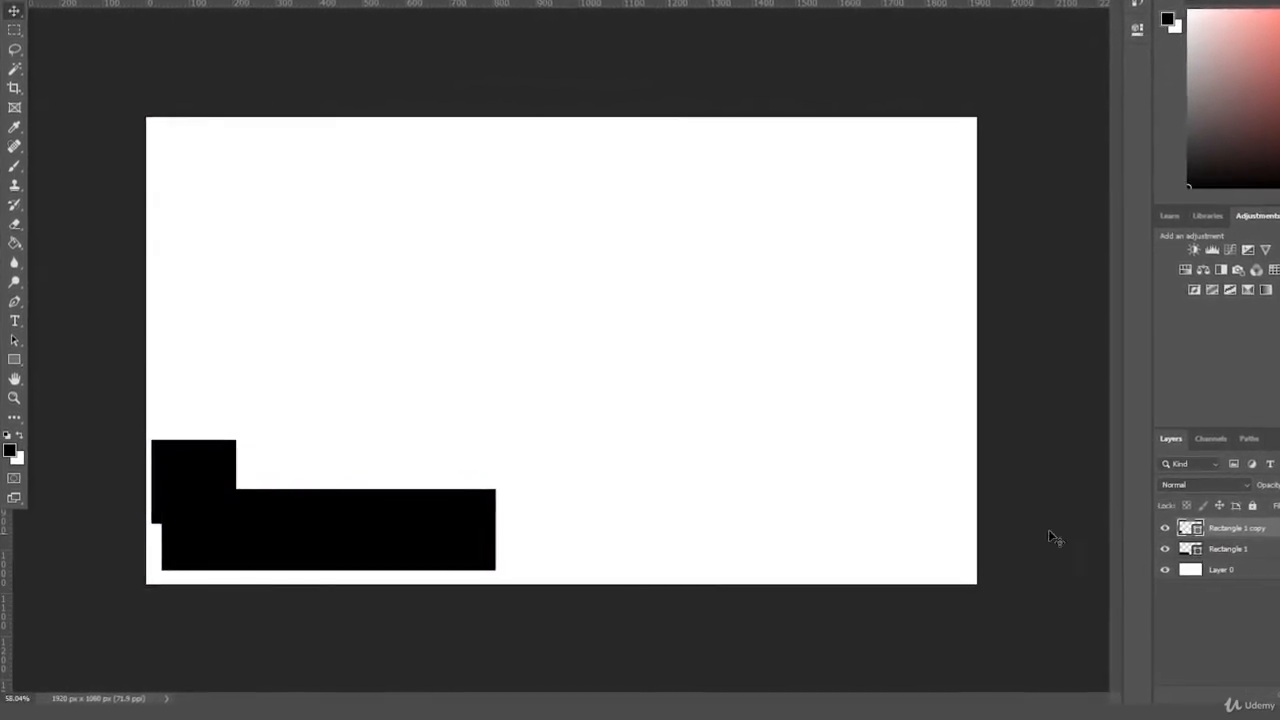
Shift the long rectangle up and to the right relative to the square, and move both shapes together toward the canvas's lower edge
{"action": "left_click", "coordinate": [1230, 549]}
{"action": "left_click_drag", "start_coordinate": [428, 546], "coordinate": [446, 531]}
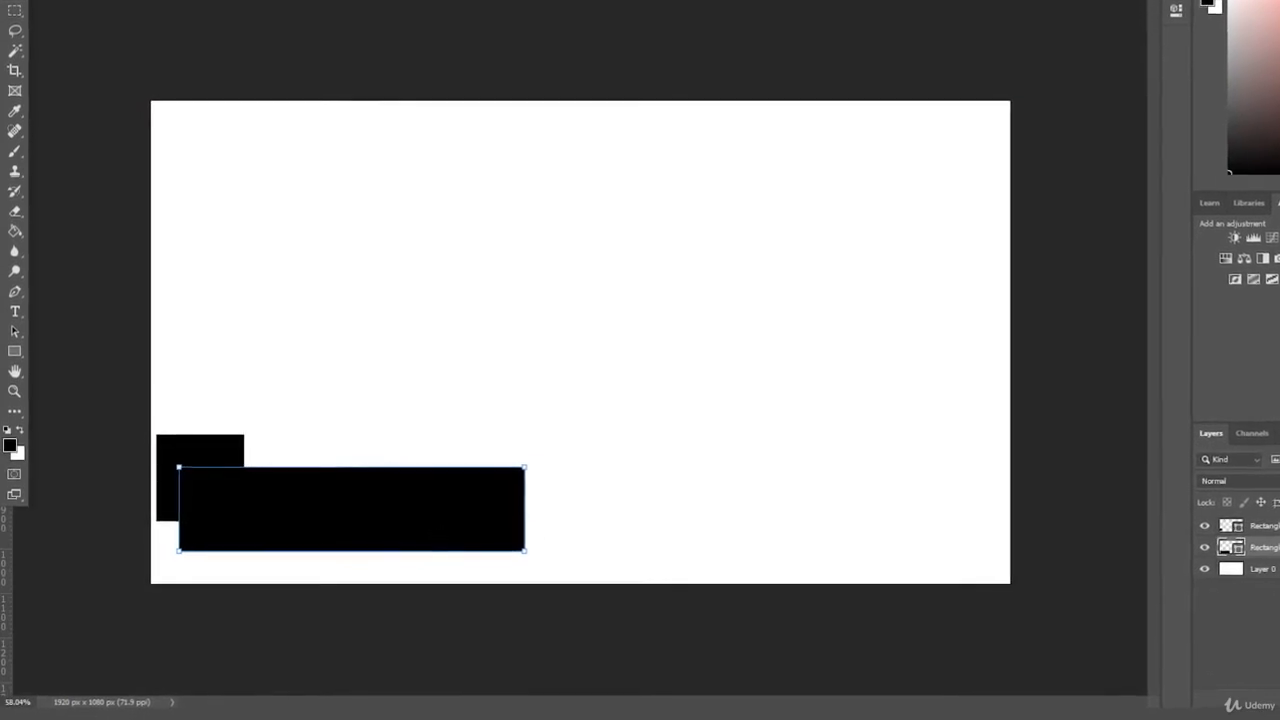
{"action": "left_click", "coordinate": [1262, 526], "text": "shift"}
{"action": "key", "text": "ctrl+t"}
{"action": "left_click", "coordinate": [732, 223]}
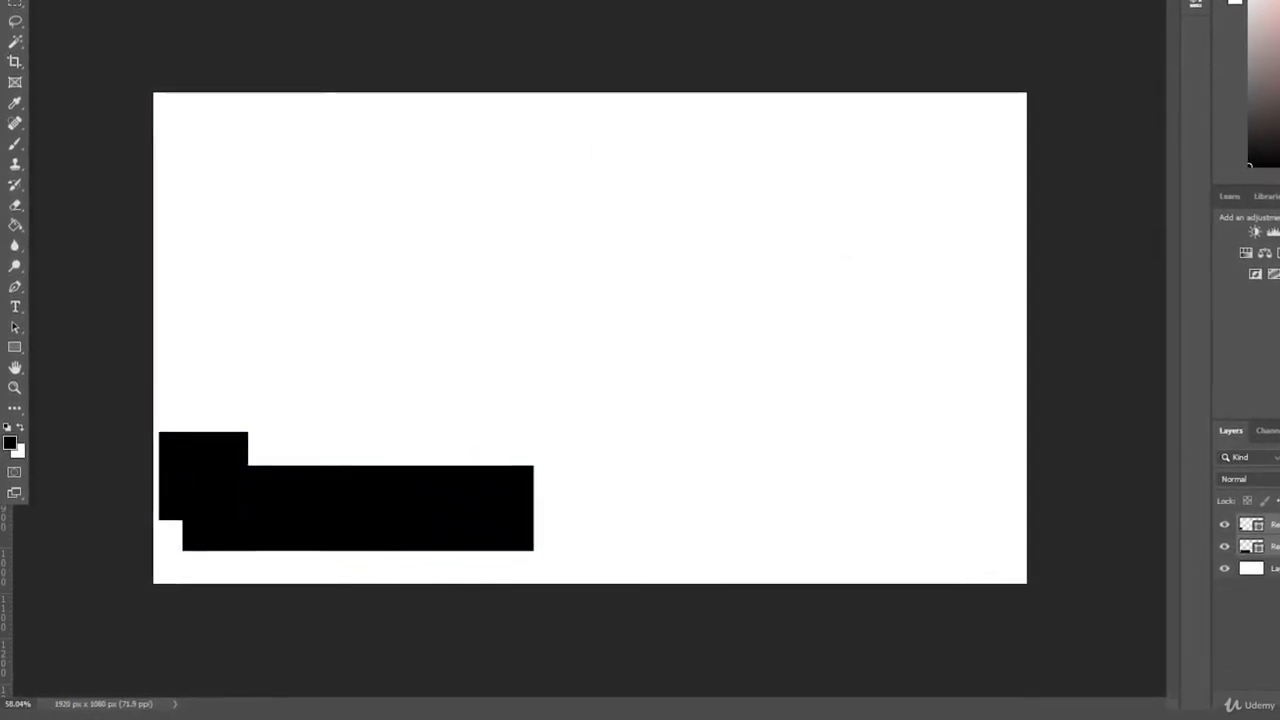
{"action": "left_click_drag", "start_coordinate": [433, 467], "coordinate": [449, 491]}
{"action": "key", "text": "Escape"}
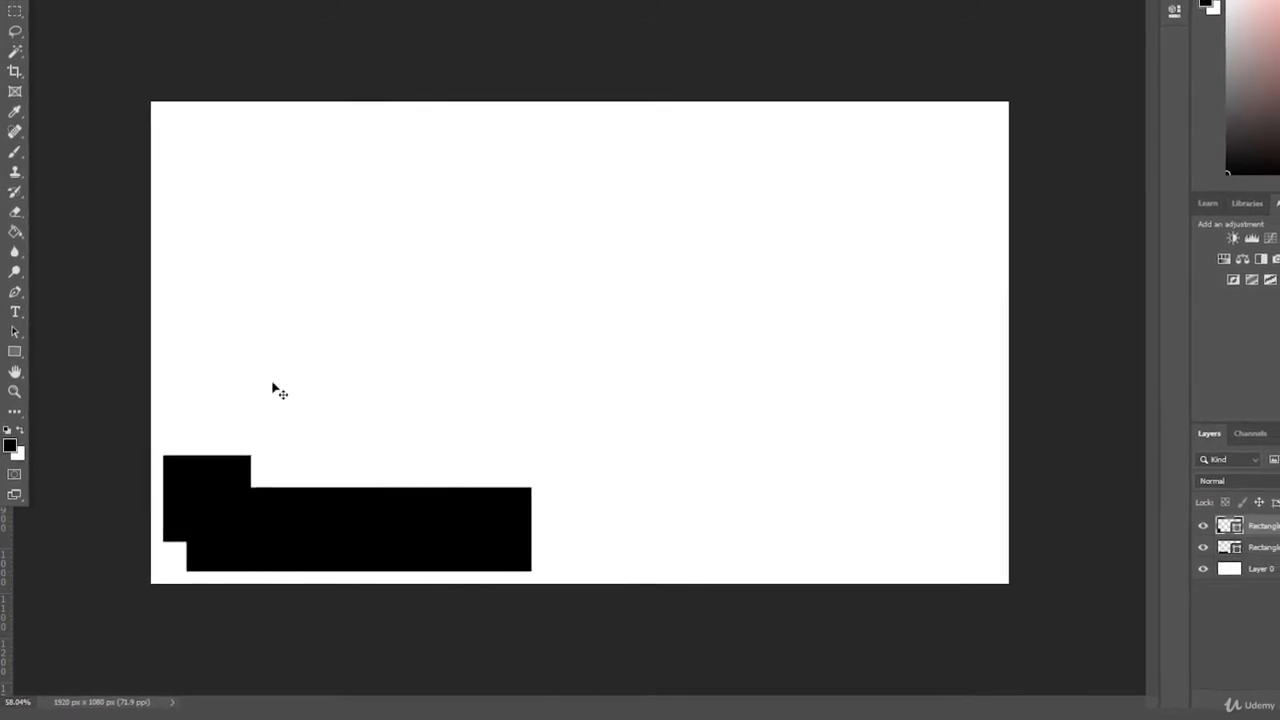
Change the small square's fill to dark grey #2c2c2c
{"action": "left_click", "coordinate": [14, 358]}
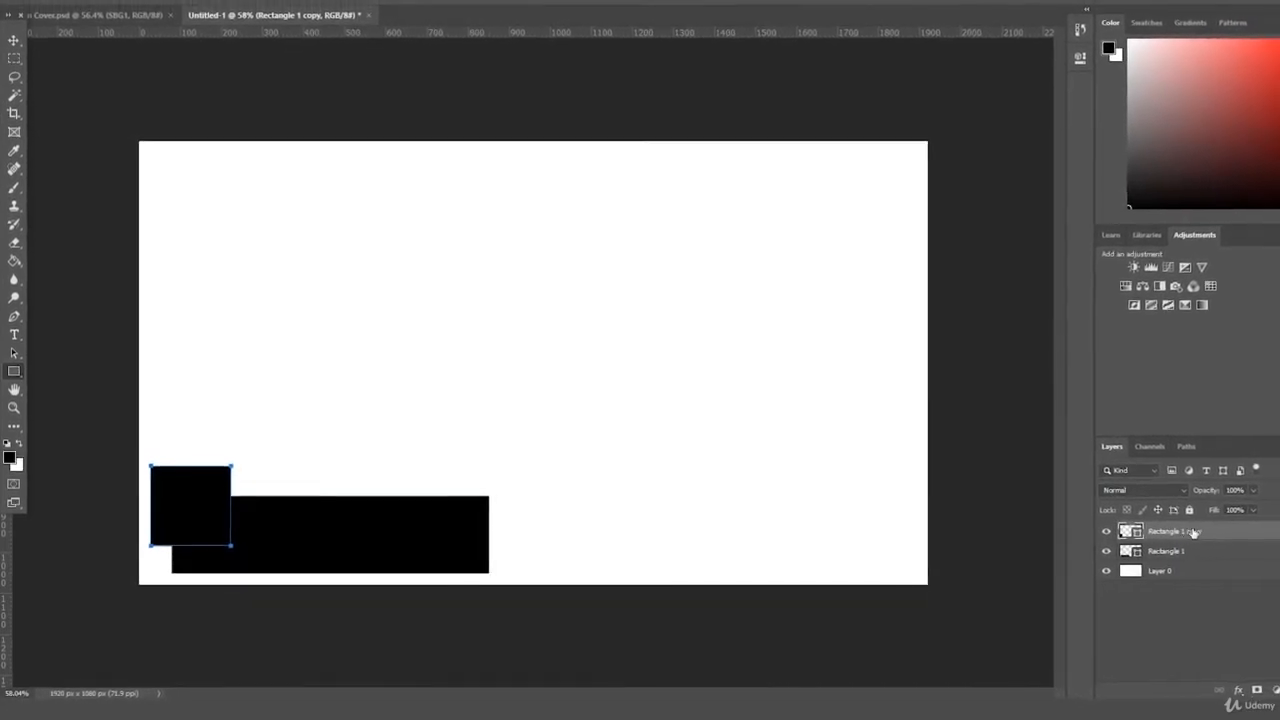
{"action": "left_click", "coordinate": [155, 8]}
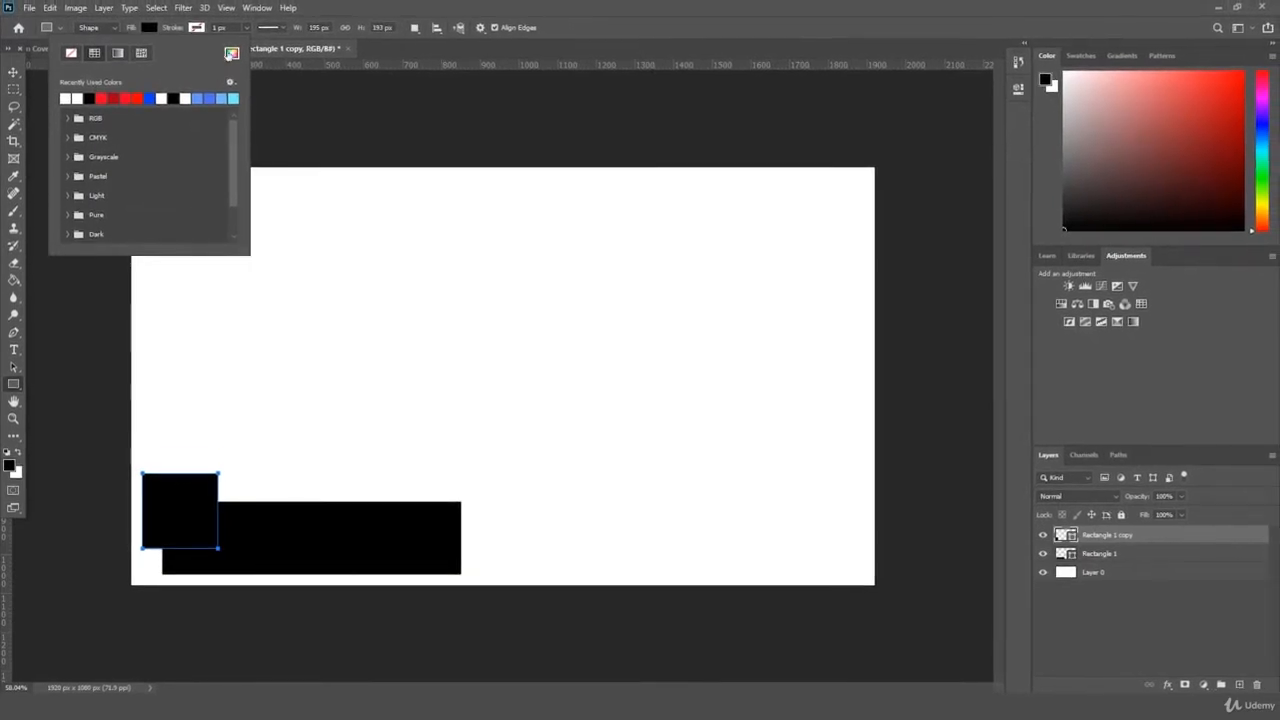
{"action": "left_click", "coordinate": [231, 53]}
{"action": "left_click_drag", "start_coordinate": [98, 292], "coordinate": [73, 274]}
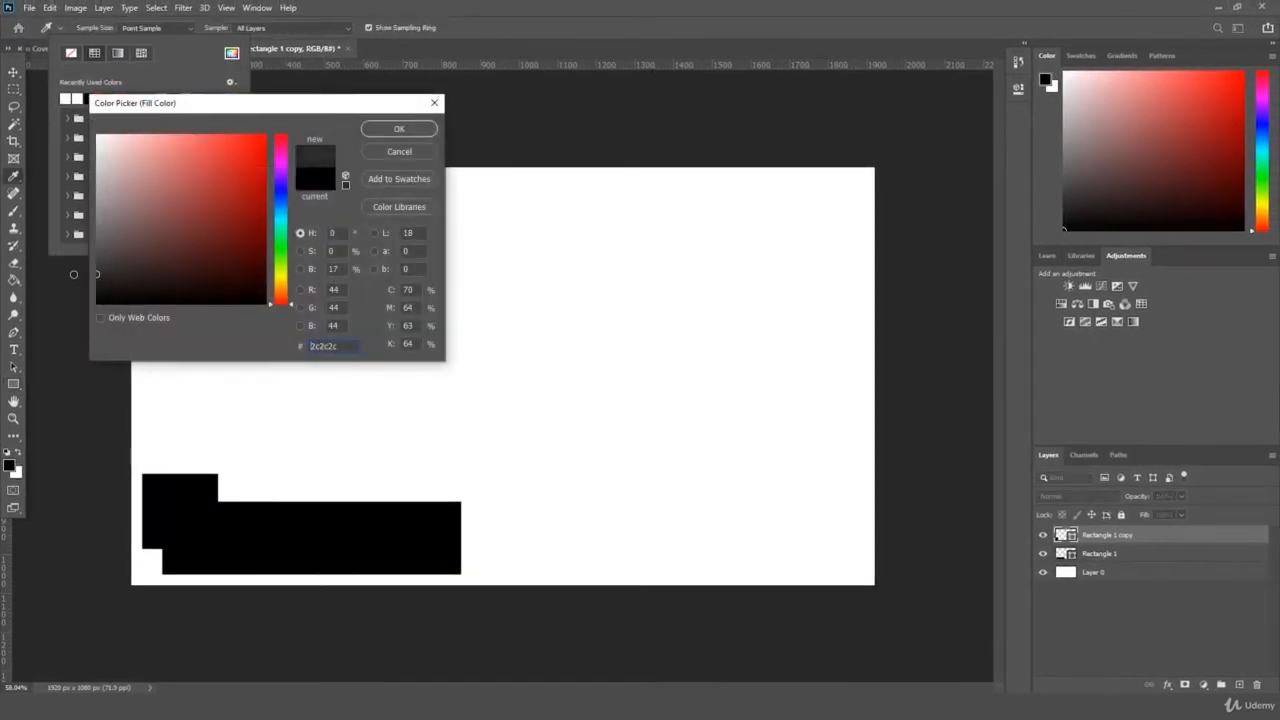
{"action": "key", "text": "Return"}
{"action": "left_click", "coordinate": [1142, 544]}
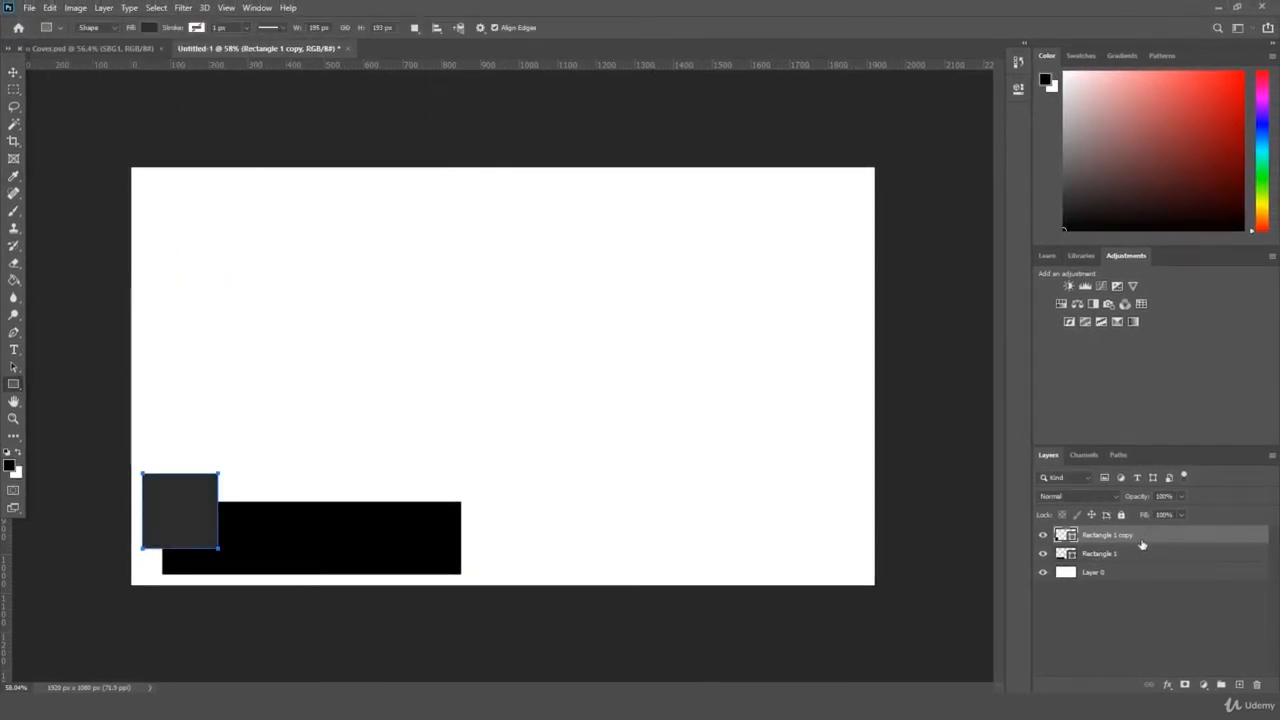
Change the long rectangle's fill to near-black #0b0b0b
{"action": "left_click", "coordinate": [12, 90]}
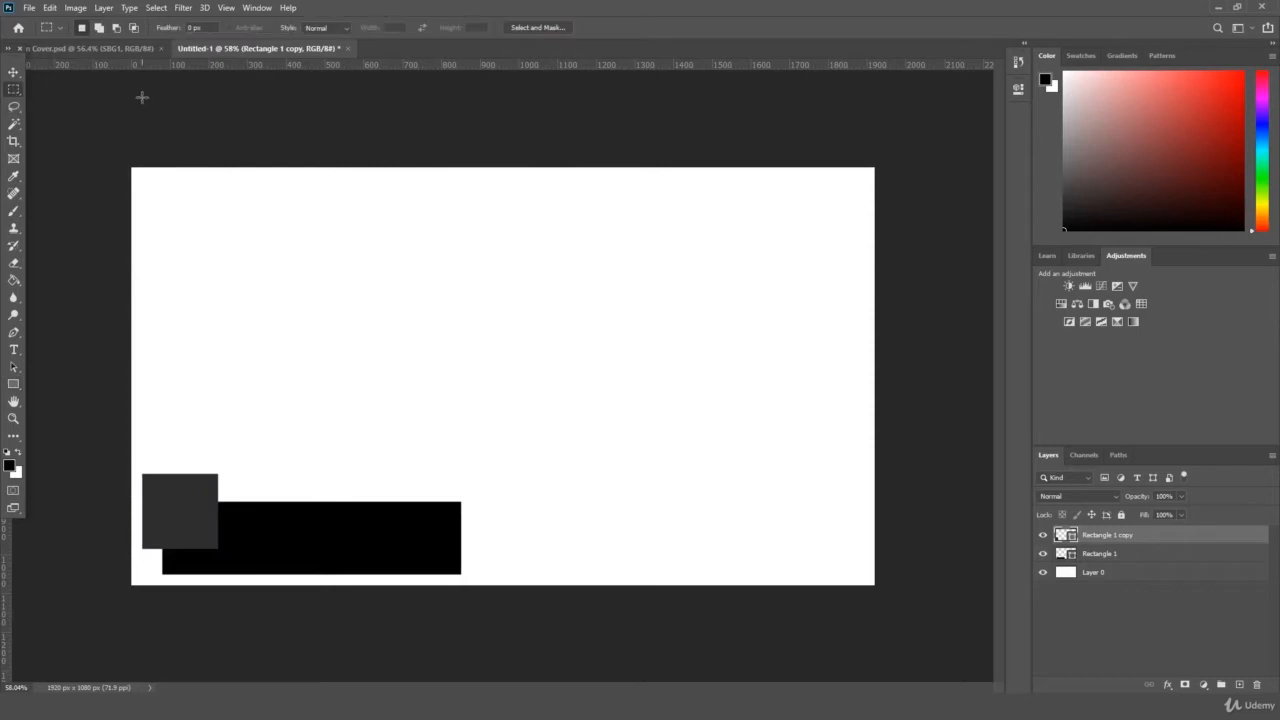
{"action": "left_click", "coordinate": [1119, 556]}
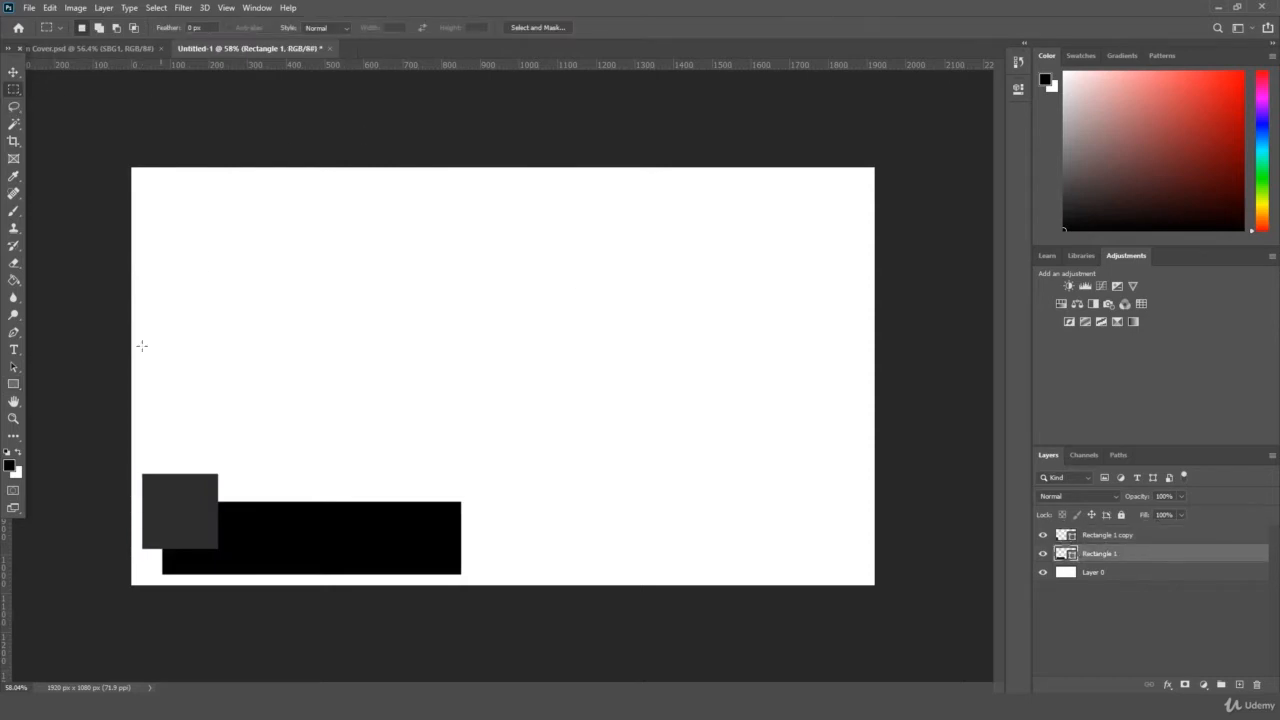
{"action": "left_click", "coordinate": [13, 385]}
{"action": "left_click", "coordinate": [147, 28]}
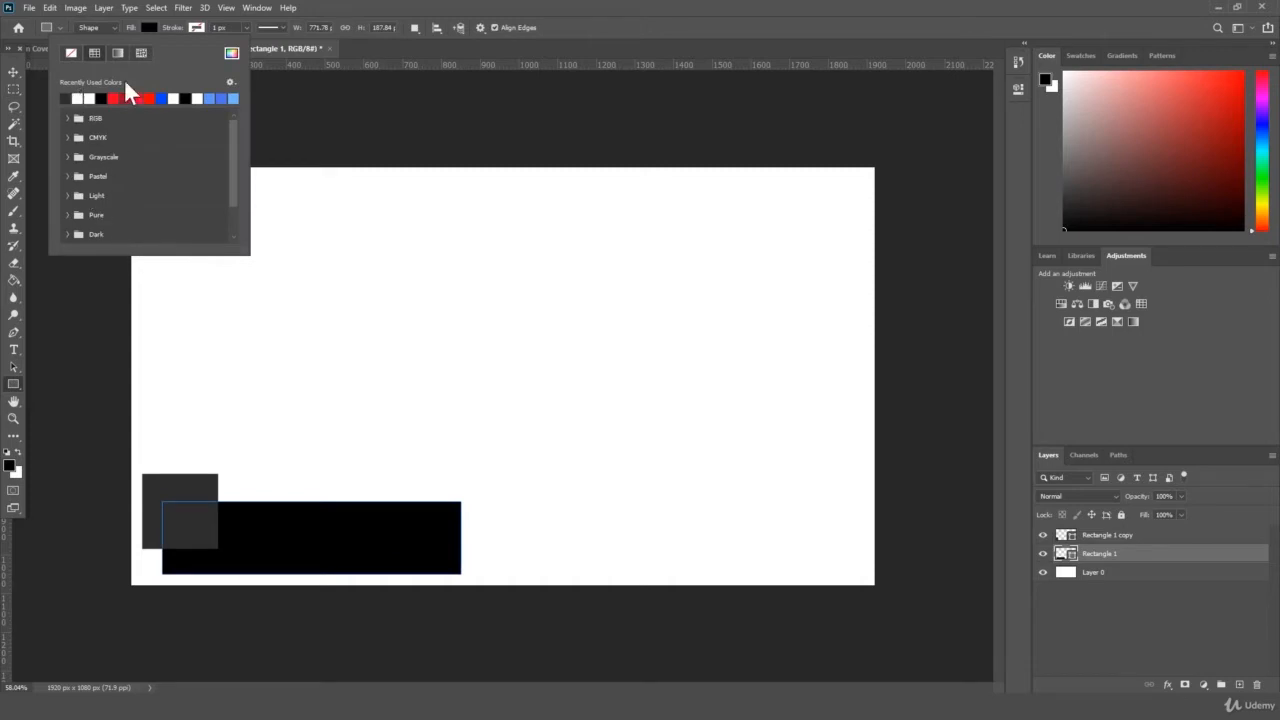
{"action": "left_click", "coordinate": [231, 53]}
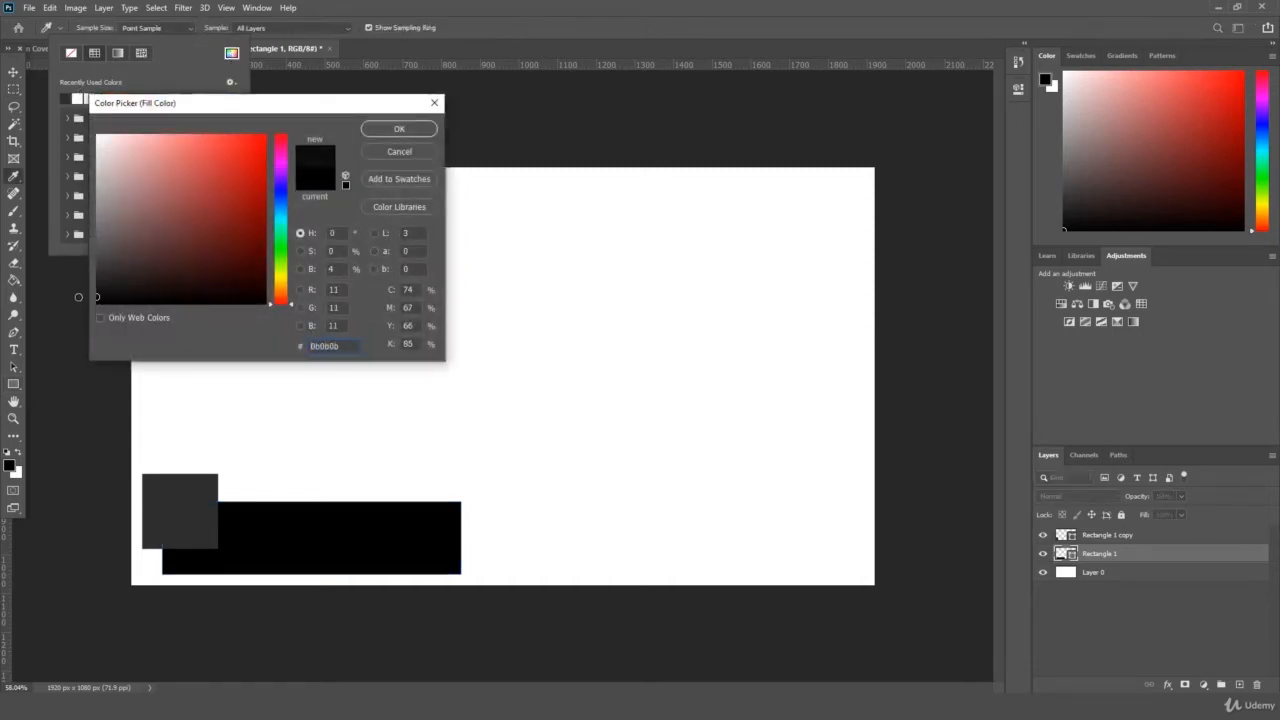
{"action": "key", "text": "Return"}
{"action": "left_click", "coordinate": [1079, 637]}
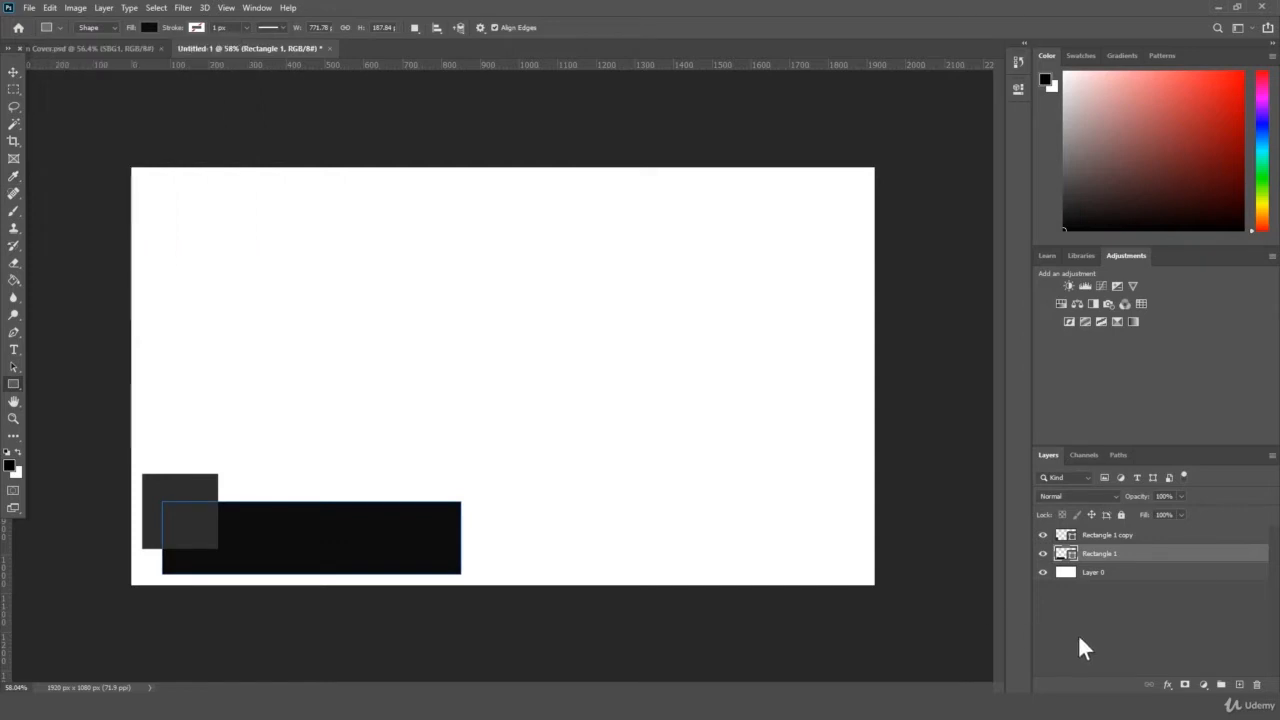
Look over the supplied headshot, texture and logo images in the Lower 3rd folder
{"action": "left_click", "coordinate": [13, 418]}
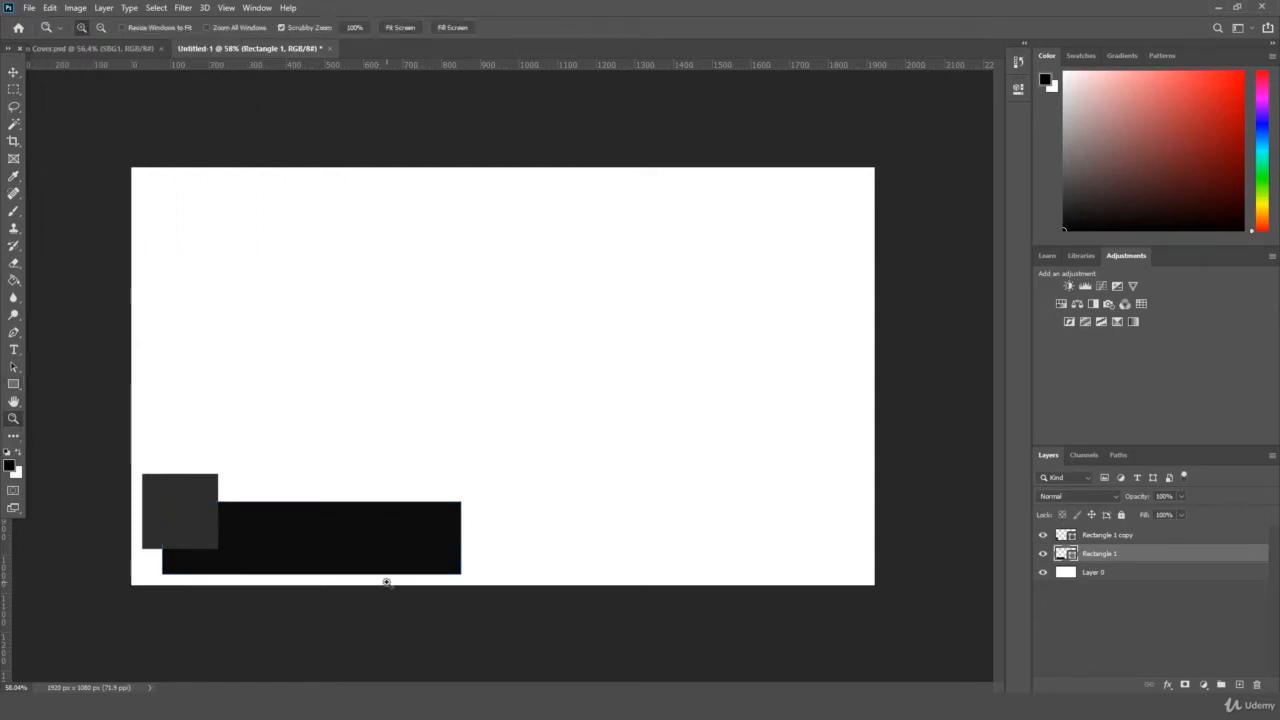
{"action": "left_click", "coordinate": [182, 630]}
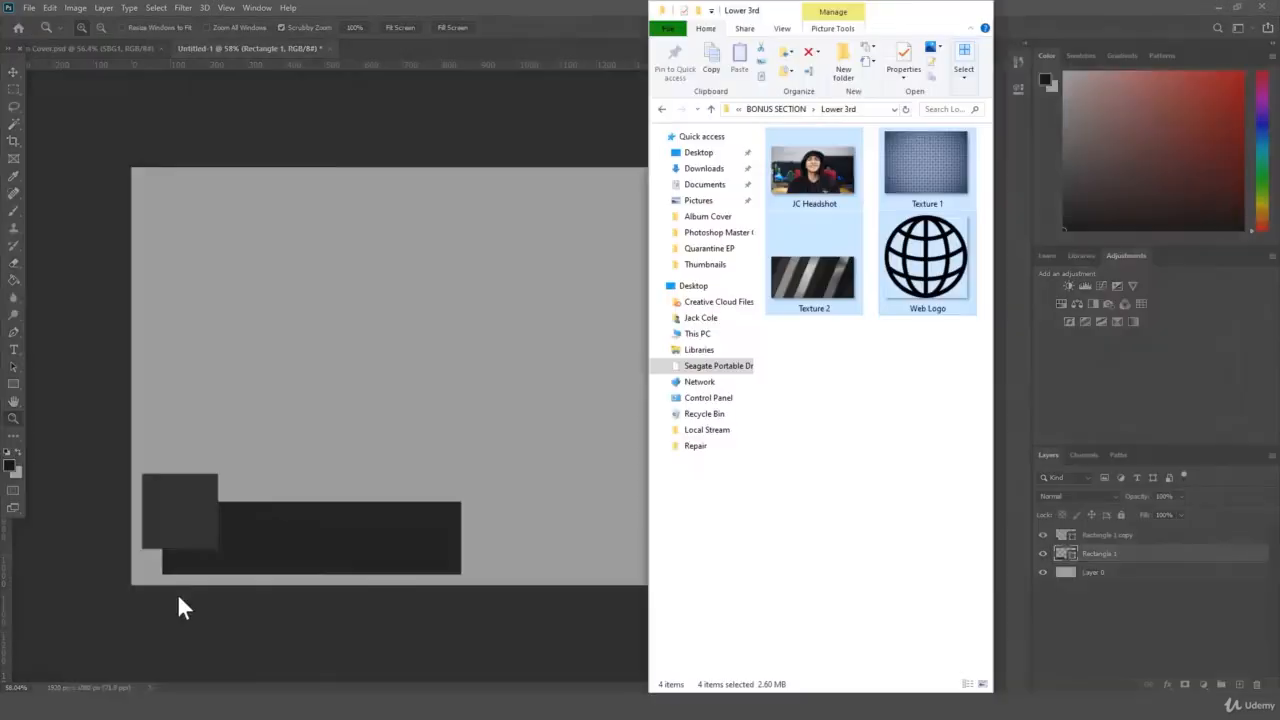
{"action": "left_click_drag", "start_coordinate": [930, 411], "coordinate": [826, 178]}
{"action": "left_click", "coordinate": [839, 370]}
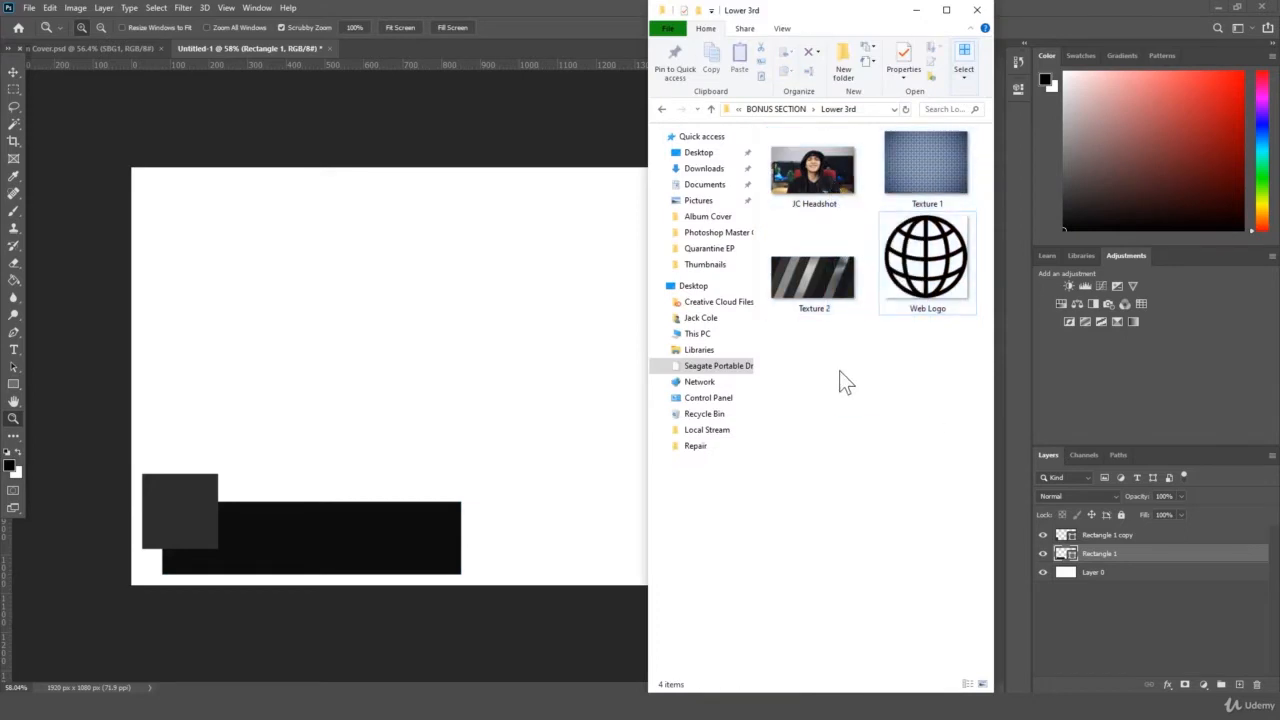
{"action": "left_click", "coordinate": [459, 351]}
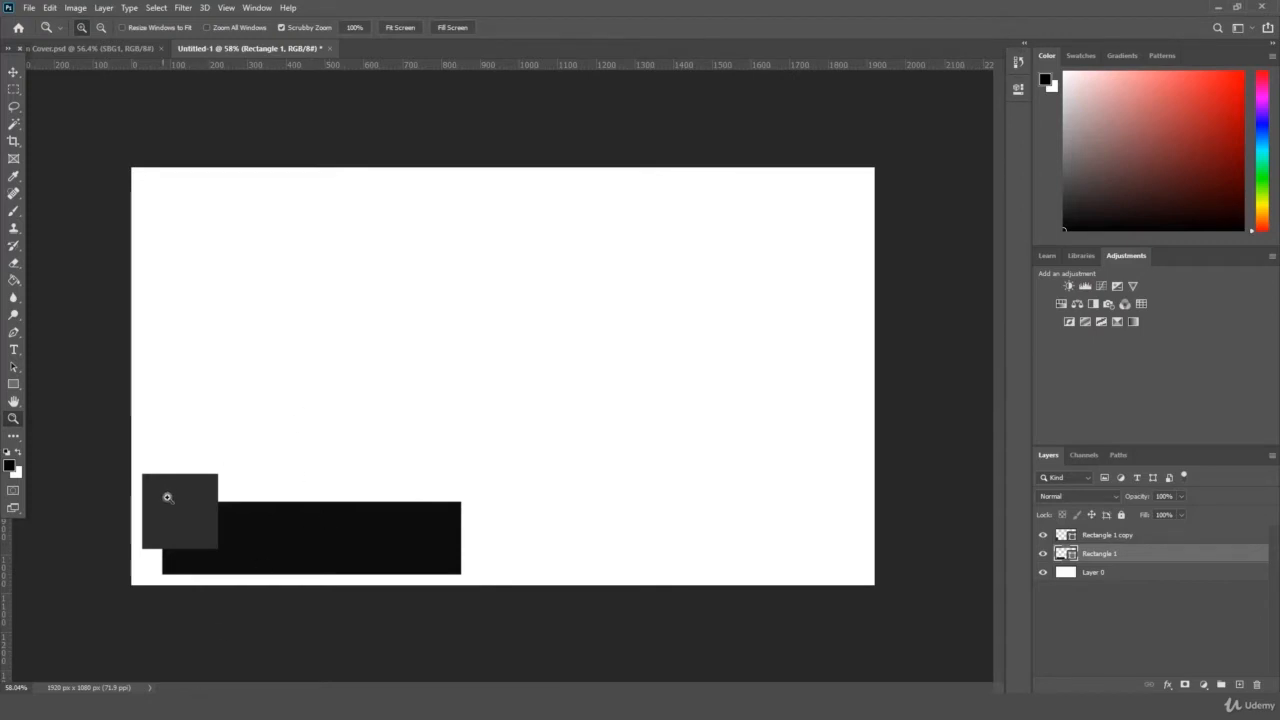
Scale the small dark grey square down to about 79% and shift it left so it still overlaps the long rectangle's upper-left corner
{"action": "left_click_drag", "start_coordinate": [167, 497], "coordinate": [200, 486]}
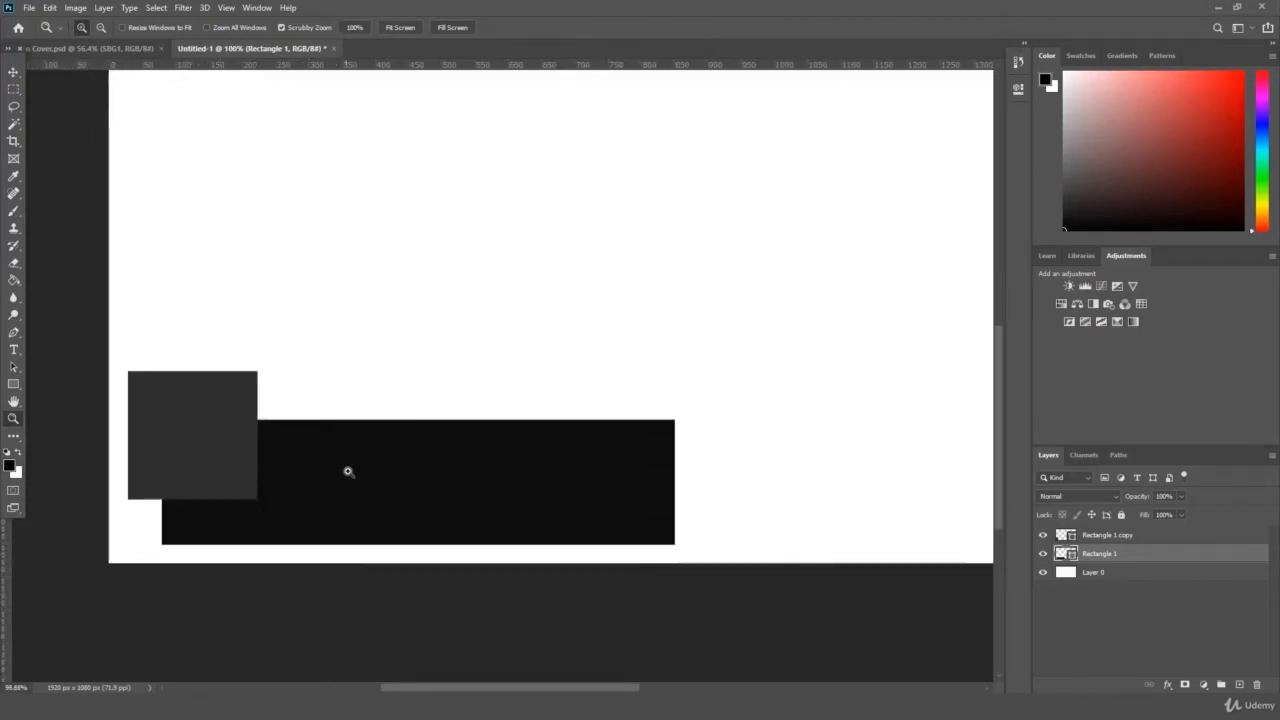
{"action": "left_click_drag", "start_coordinate": [348, 471], "coordinate": [346, 472]}
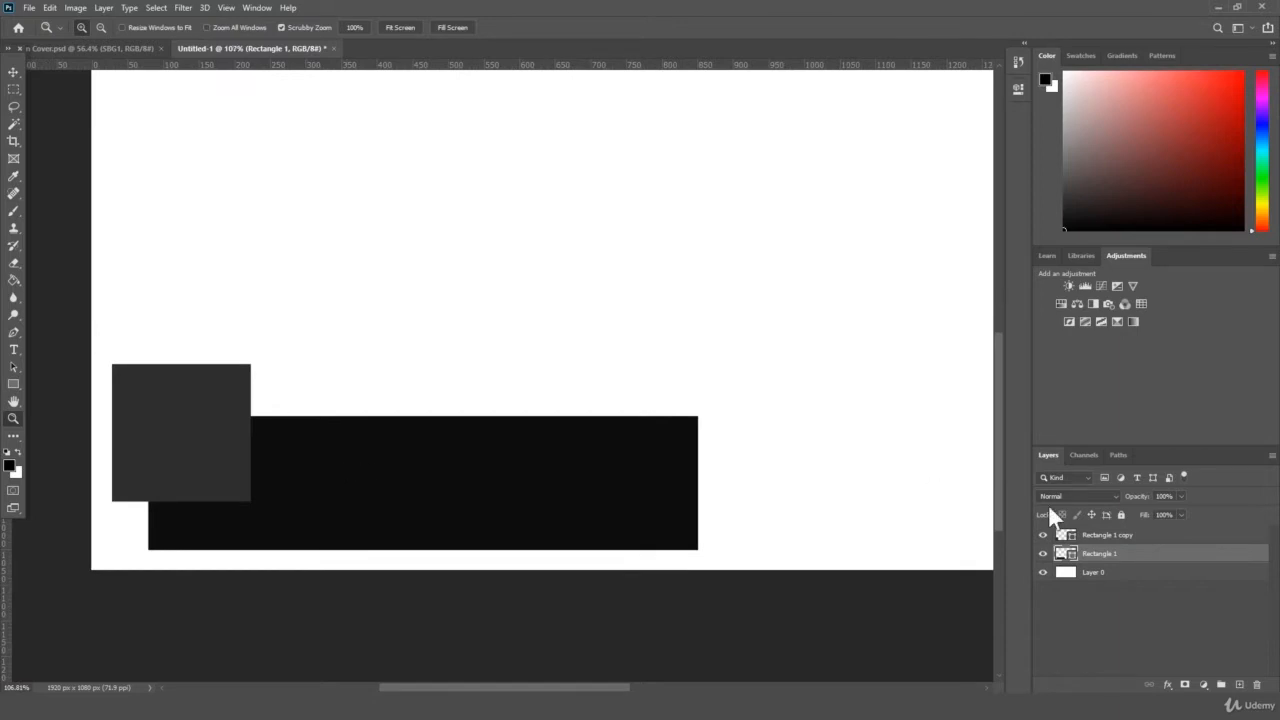
{"action": "left_click", "coordinate": [1140, 535]}
{"action": "key", "text": "ctrl+t"}
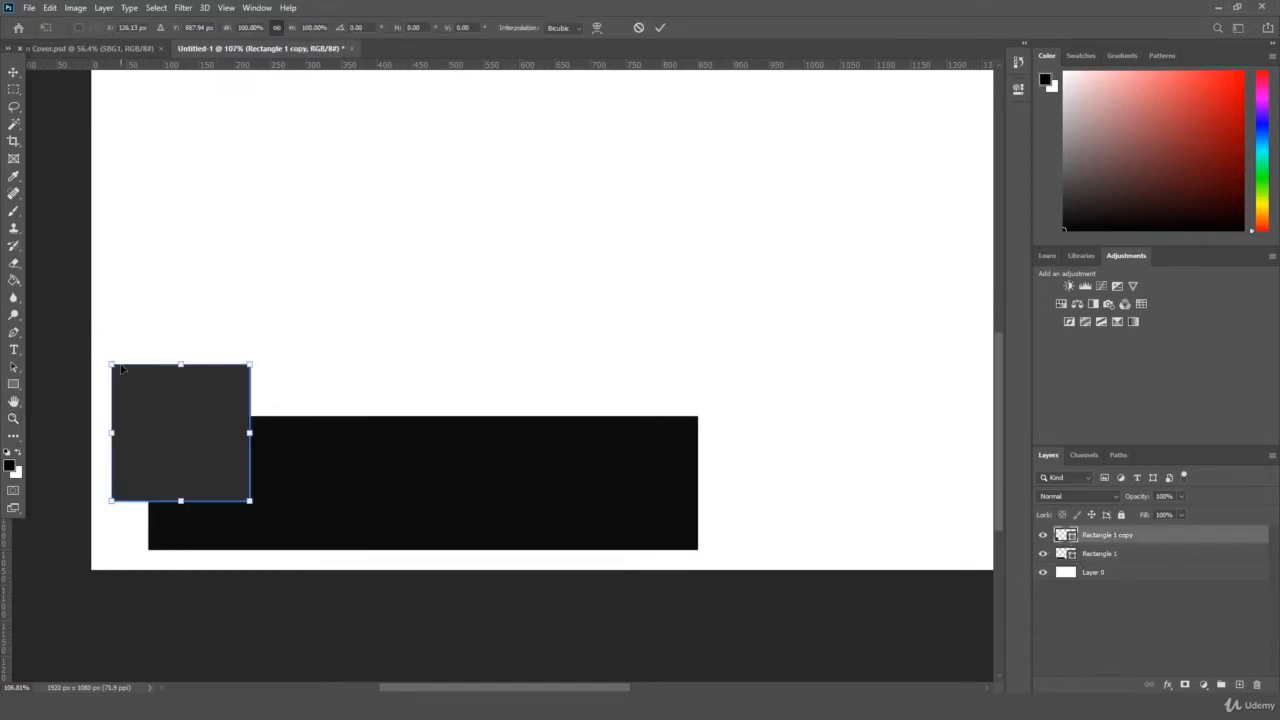
{"action": "left_click_drag", "start_coordinate": [112, 366], "coordinate": [140, 391]}
{"action": "left_click_drag", "start_coordinate": [199, 433], "coordinate": [172, 420]}
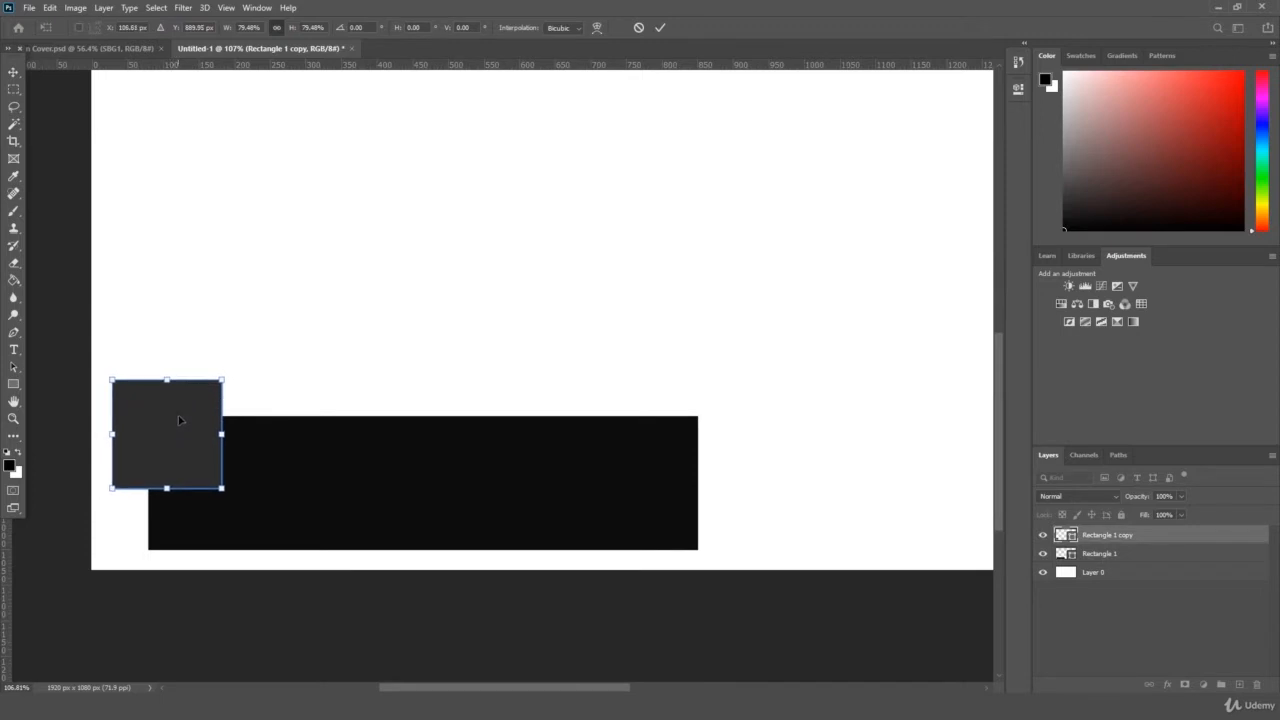
{"action": "key", "text": "Return"}
{"action": "key", "text": "z"}
Open a fresh File Explorer window on the portable drive's Photoshop Master Class folder and go to BONUS SECTION > Lower 3rd
{"action": "left_click", "coordinate": [145, 707]}
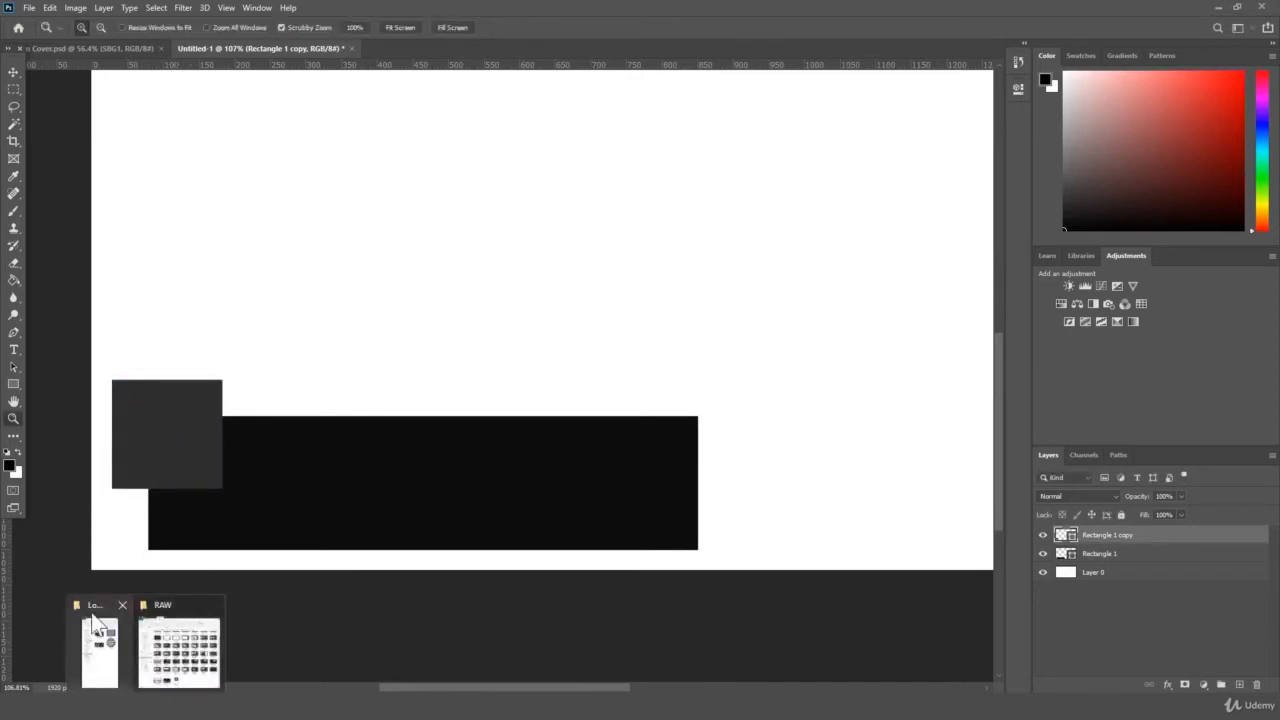
{"action": "left_click", "coordinate": [123, 604]}
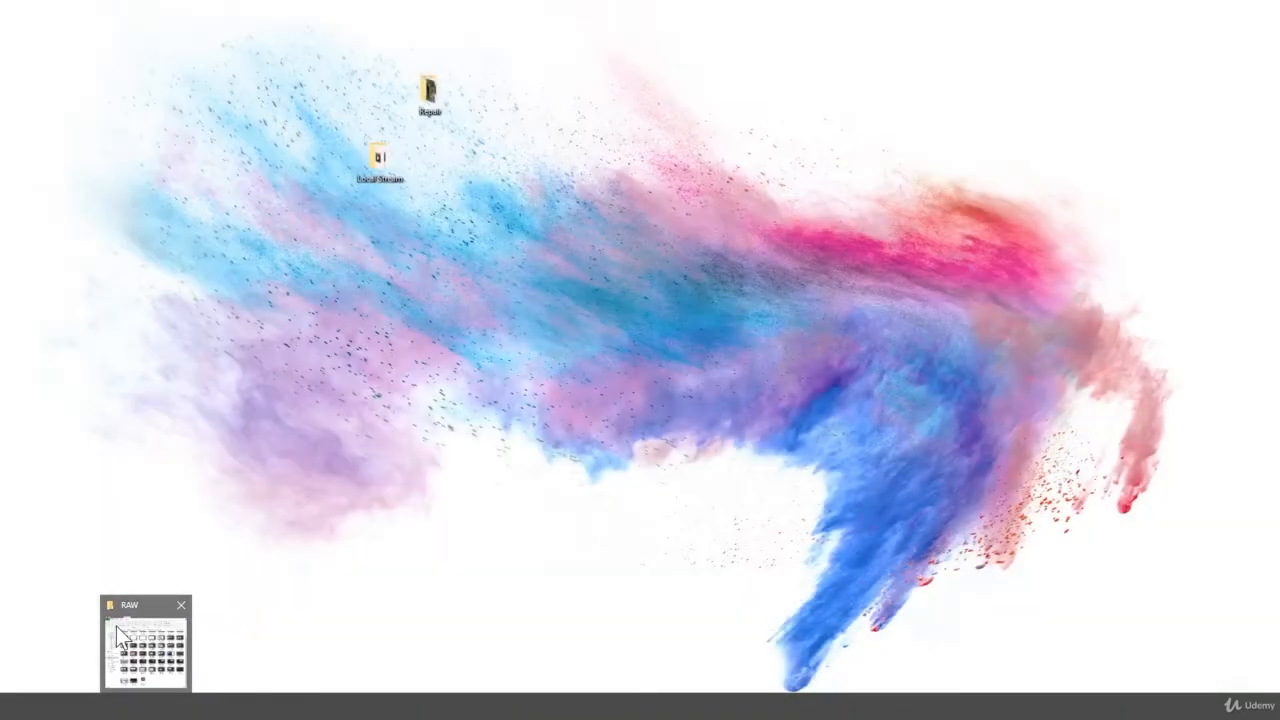
{"action": "left_click", "coordinate": [191, 600]}
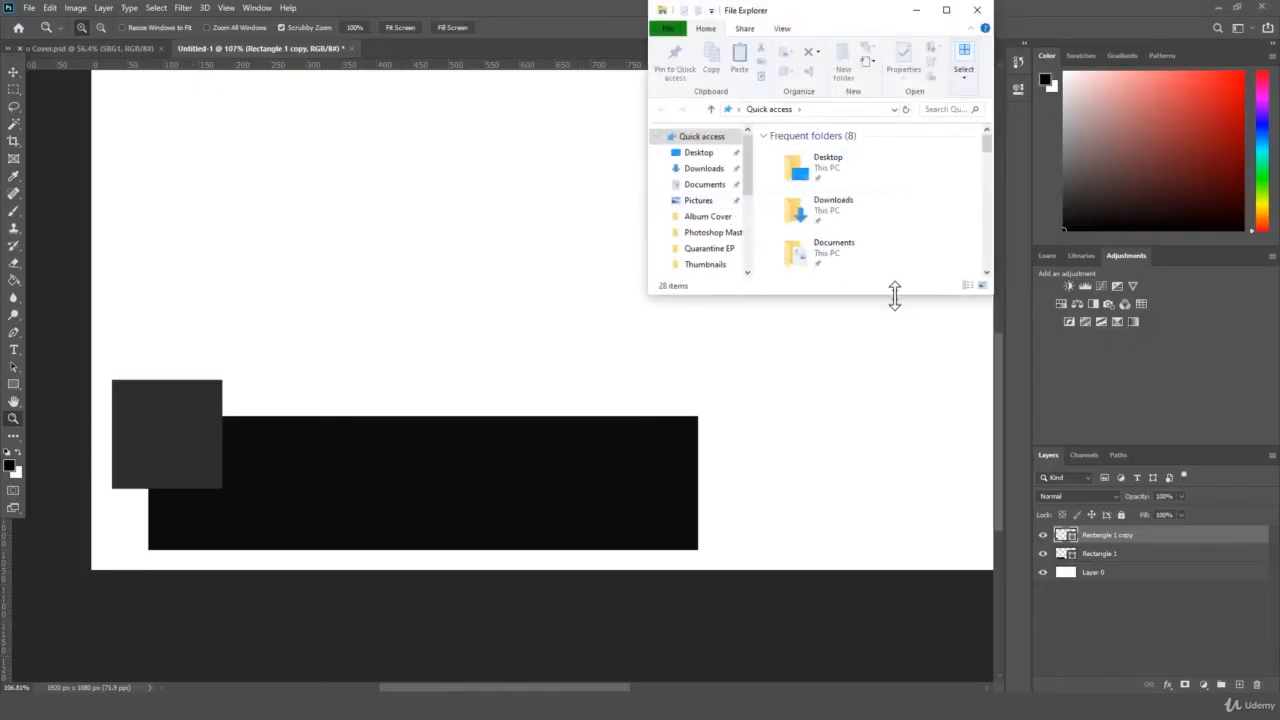
{"action": "left_click_drag", "start_coordinate": [894, 295], "coordinate": [894, 692]}
{"action": "left_click", "coordinate": [712, 366]}
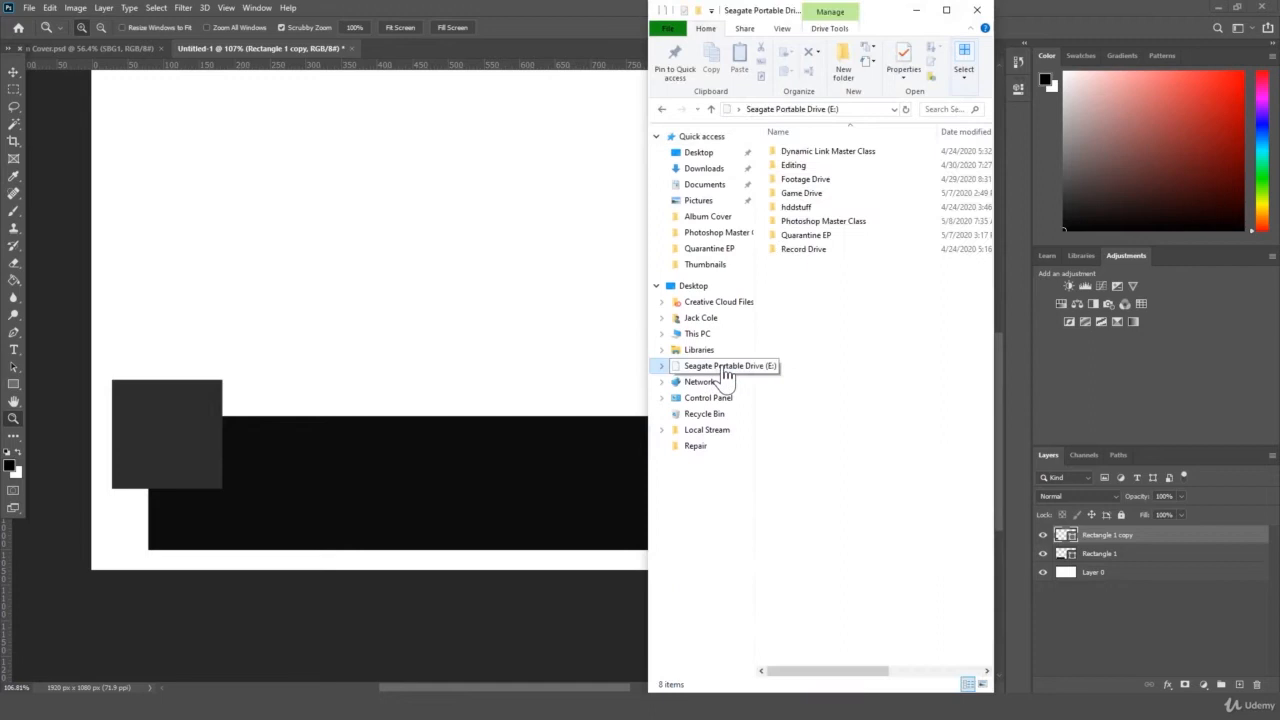
{"action": "double_click", "coordinate": [822, 221]}
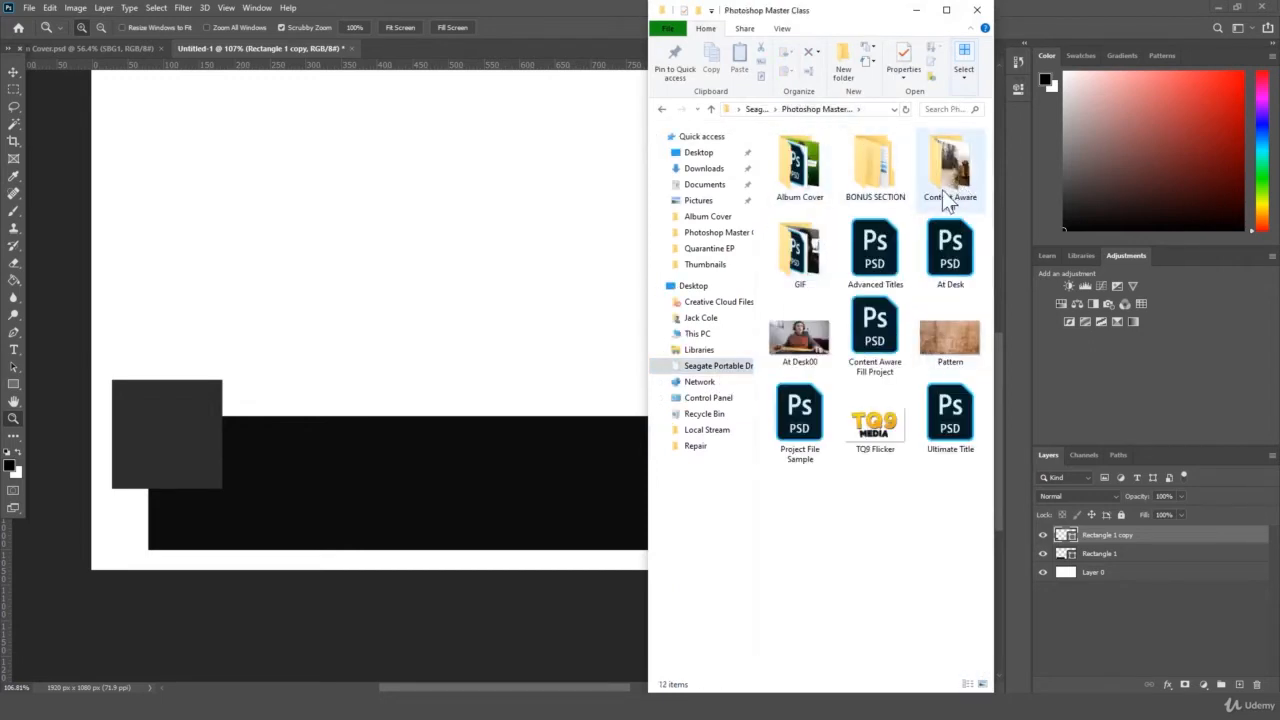
{"action": "double_click", "coordinate": [868, 165]}
{"action": "left_click", "coordinate": [811, 151]}
{"action": "double_click", "coordinate": [811, 151]}
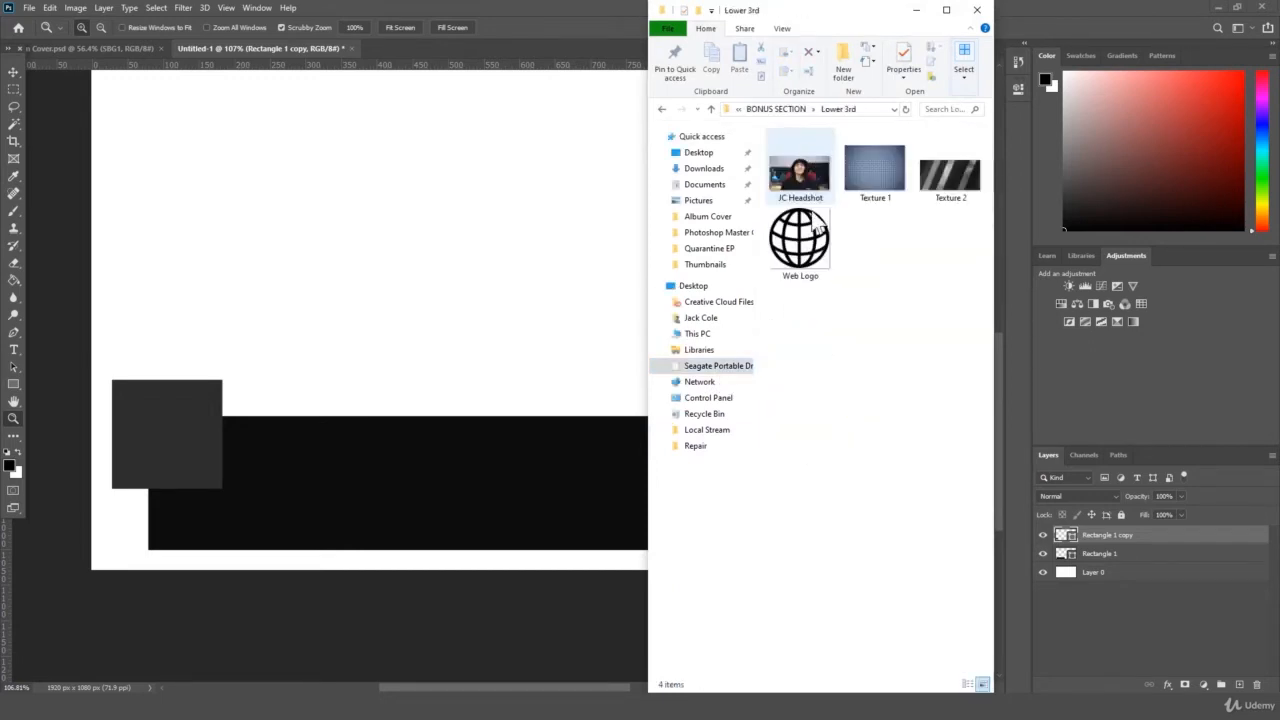
{"action": "scroll", "coordinate": [850, 250], "scroll_direction": "up", "scroll_amount": 3}
Place the JC Headshot image into the lower third document at its full size
{"action": "left_click", "coordinate": [890, 170]}
{"action": "left_click_drag", "start_coordinate": [890, 170], "coordinate": [420, 294]}
{"action": "left_click_drag", "start_coordinate": [567, 258], "coordinate": [523, 285]}
{"action": "key", "text": "ctrl+t"}
{"action": "left_click_drag", "start_coordinate": [489, 325], "coordinate": [595, 263]}
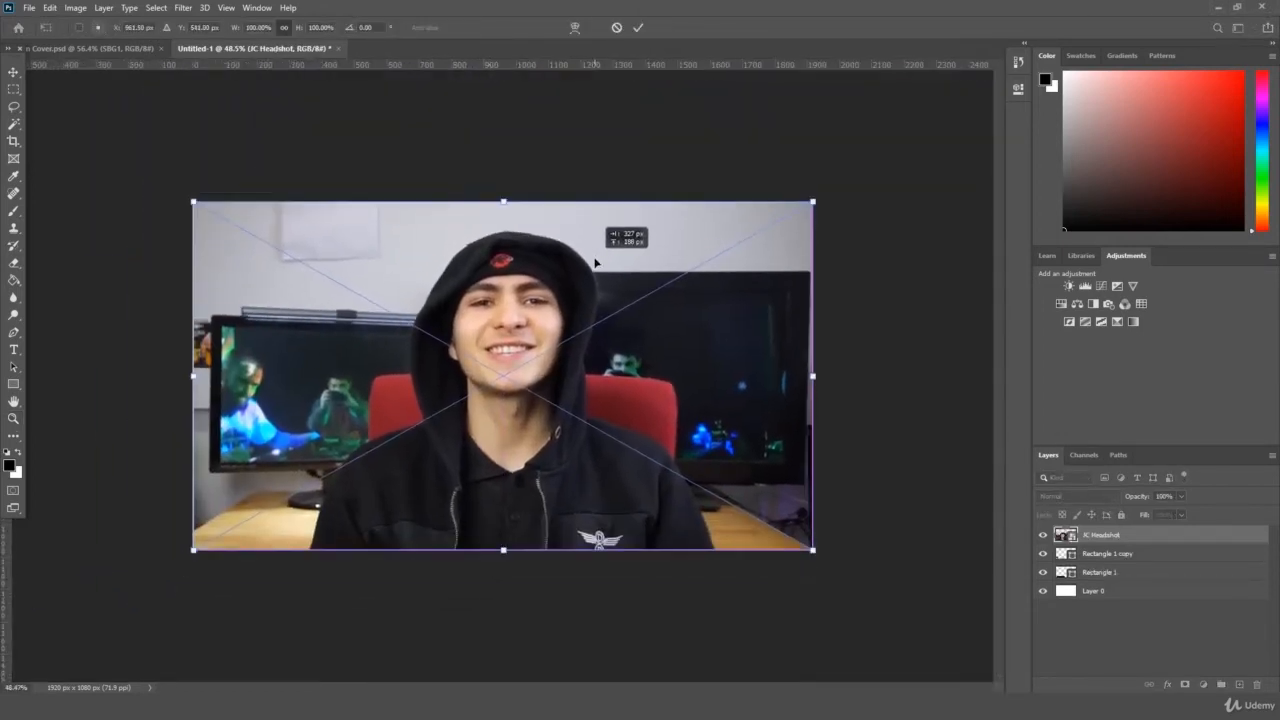
{"action": "key", "text": "Return"}
{"action": "key", "text": "z"}
Scale the headshot down to about 27% and position it on the empty white area above the long rectangle
{"action": "key", "text": "ctrl+t"}
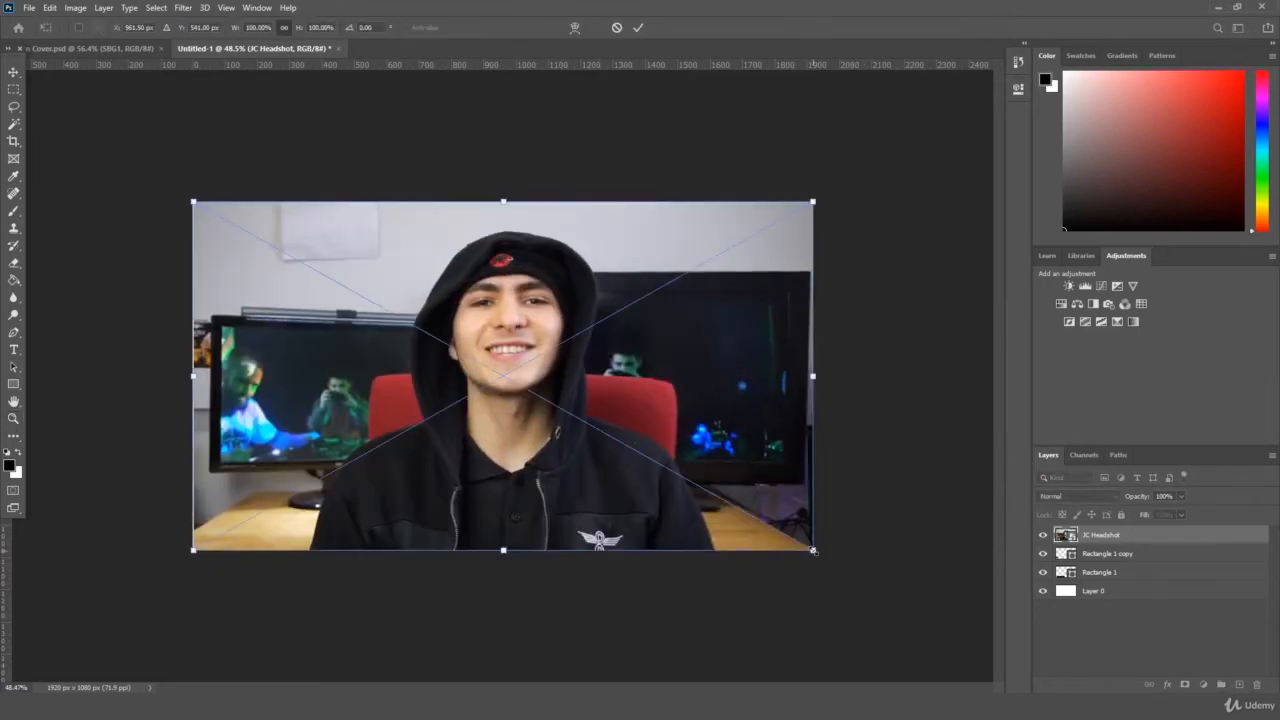
{"action": "left_click_drag", "start_coordinate": [813, 550], "coordinate": [364, 297]}
{"action": "left_click_drag", "start_coordinate": [326, 250], "coordinate": [290, 504]}
{"action": "key", "text": "Return"}
{"action": "left_click", "coordinate": [521, 414]}
{"action": "left_click_drag", "start_coordinate": [569, 388], "coordinate": [549, 409]}
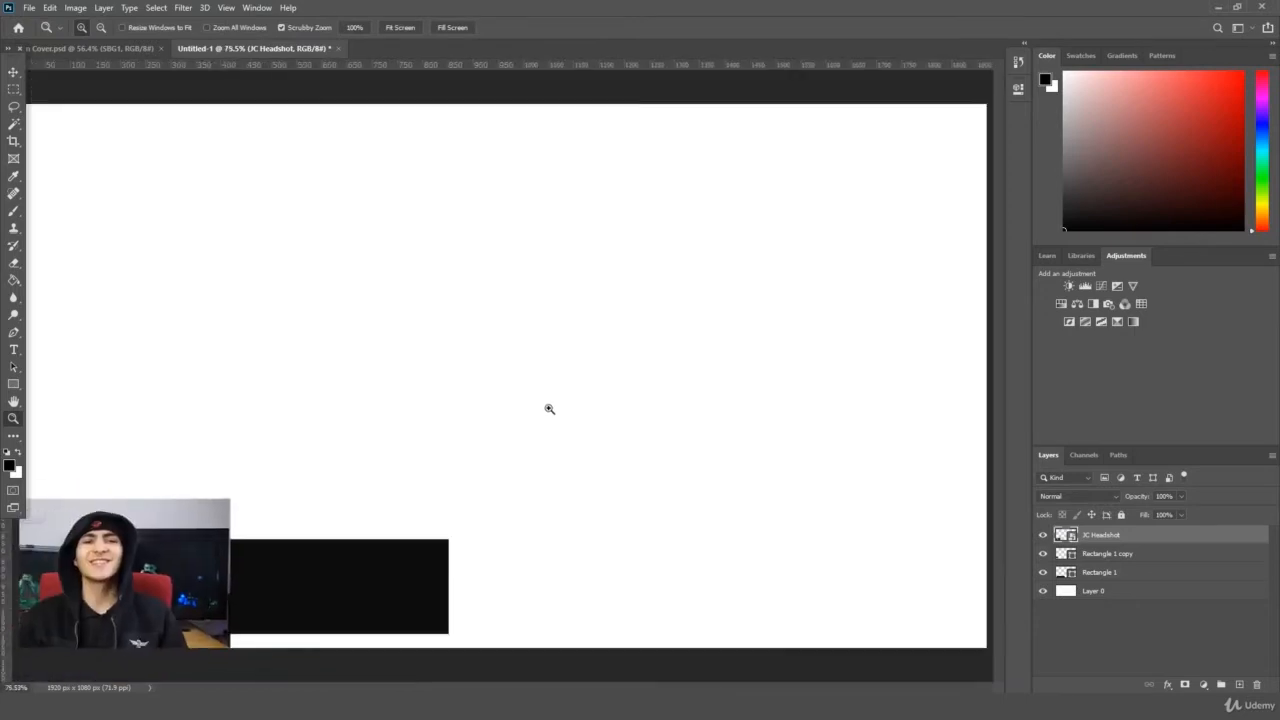
{"action": "key", "text": "ctrl+t"}
{"action": "left_click_drag", "start_coordinate": [175, 555], "coordinate": [516, 334]}
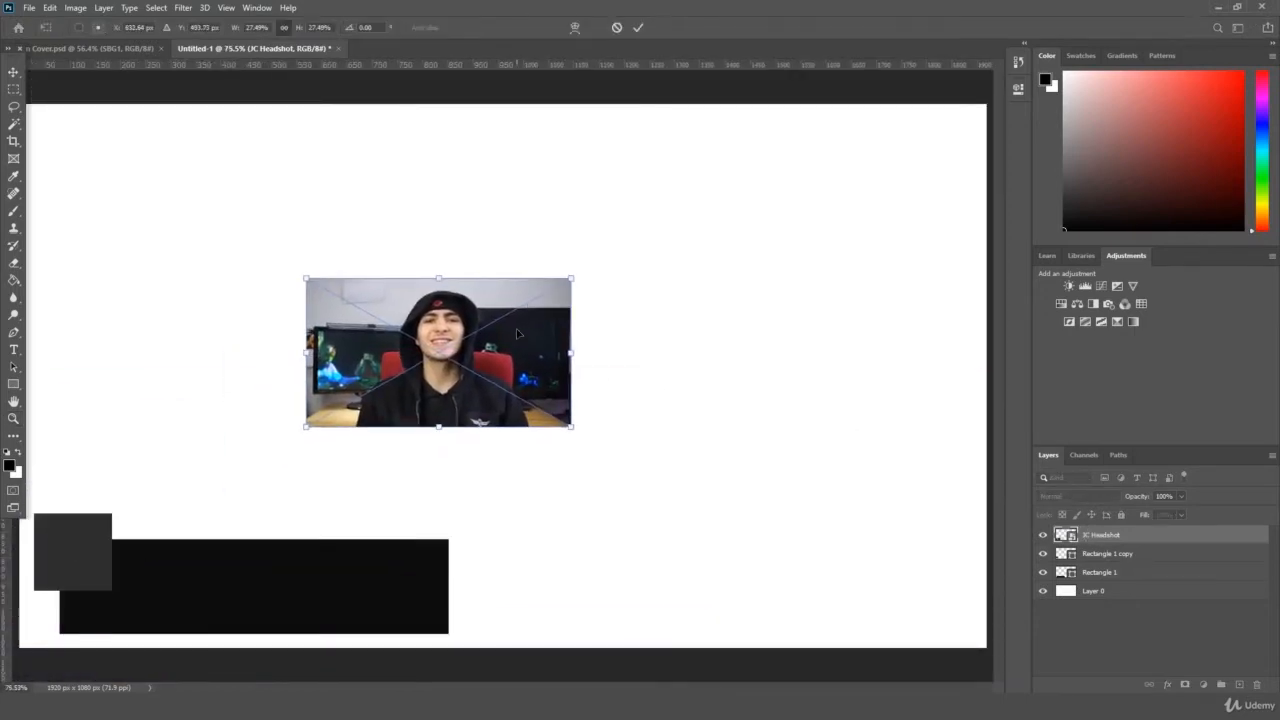
{"action": "key", "text": "Return"}
Select a square area around the face with the Rectangular Marquee tool and copy it onto a new layer
{"action": "left_click", "coordinate": [14, 92]}
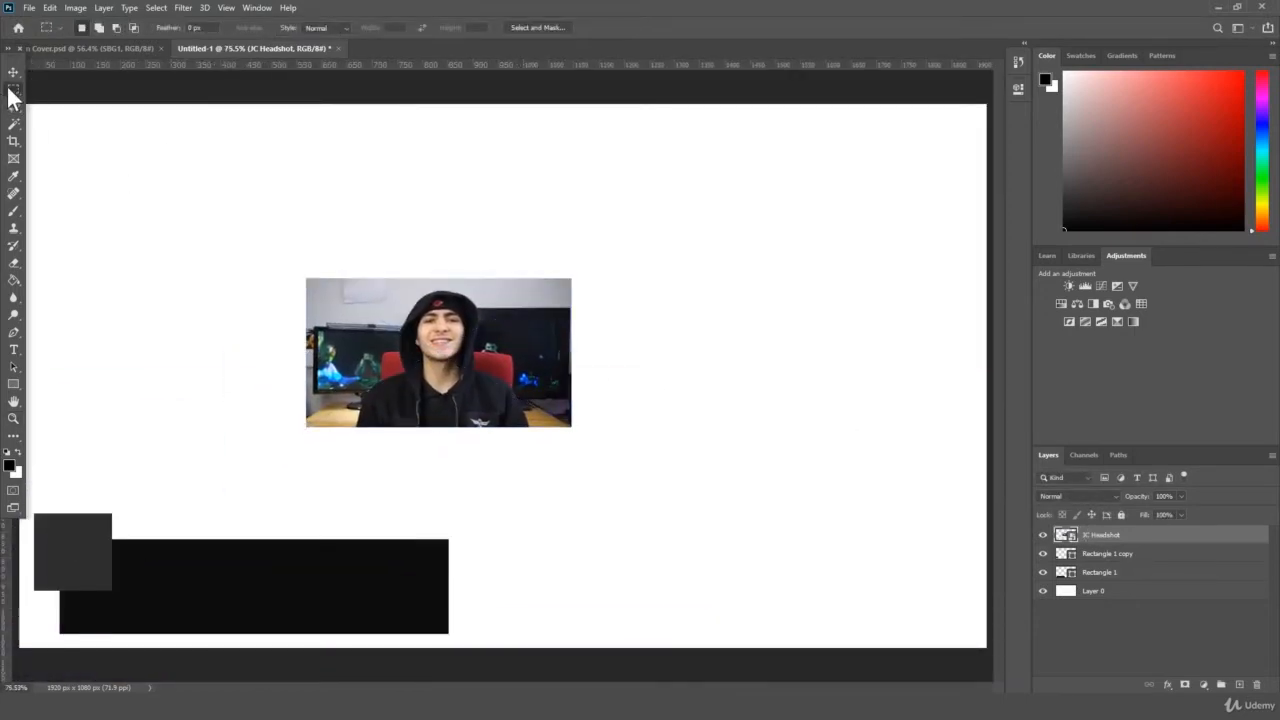
{"action": "right_click", "coordinate": [14, 92]}
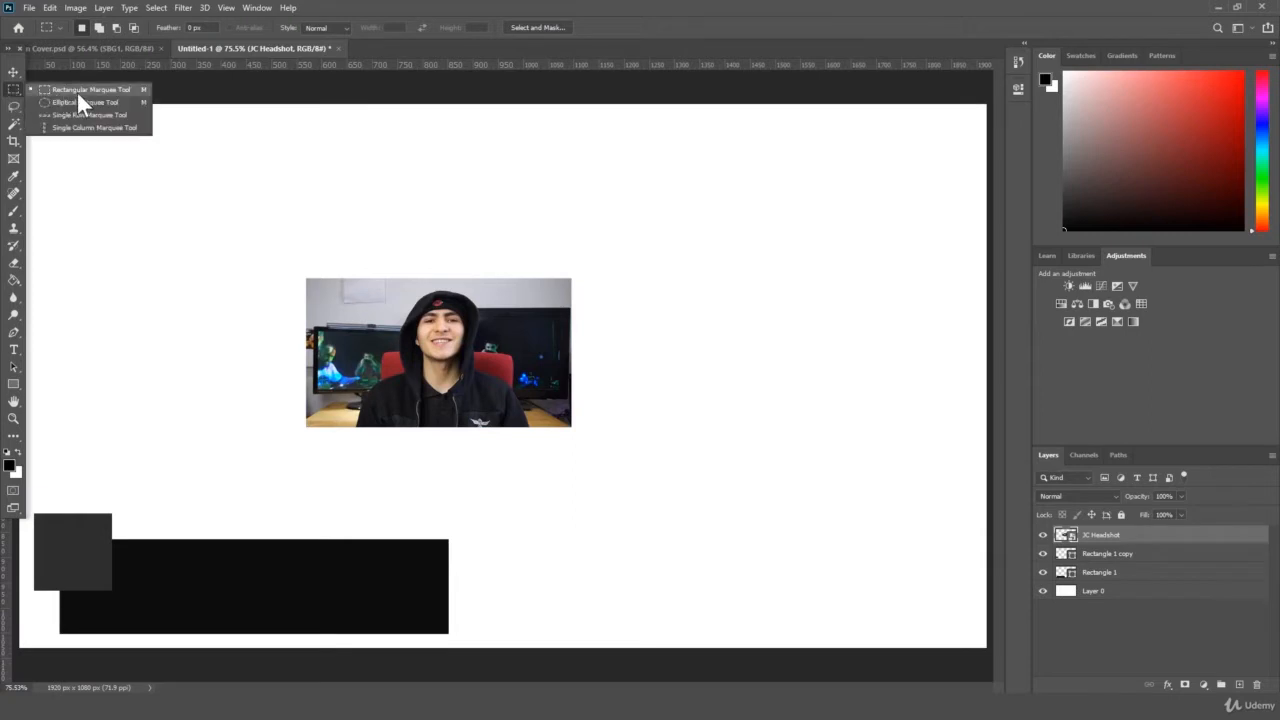
{"action": "left_click", "coordinate": [79, 92]}
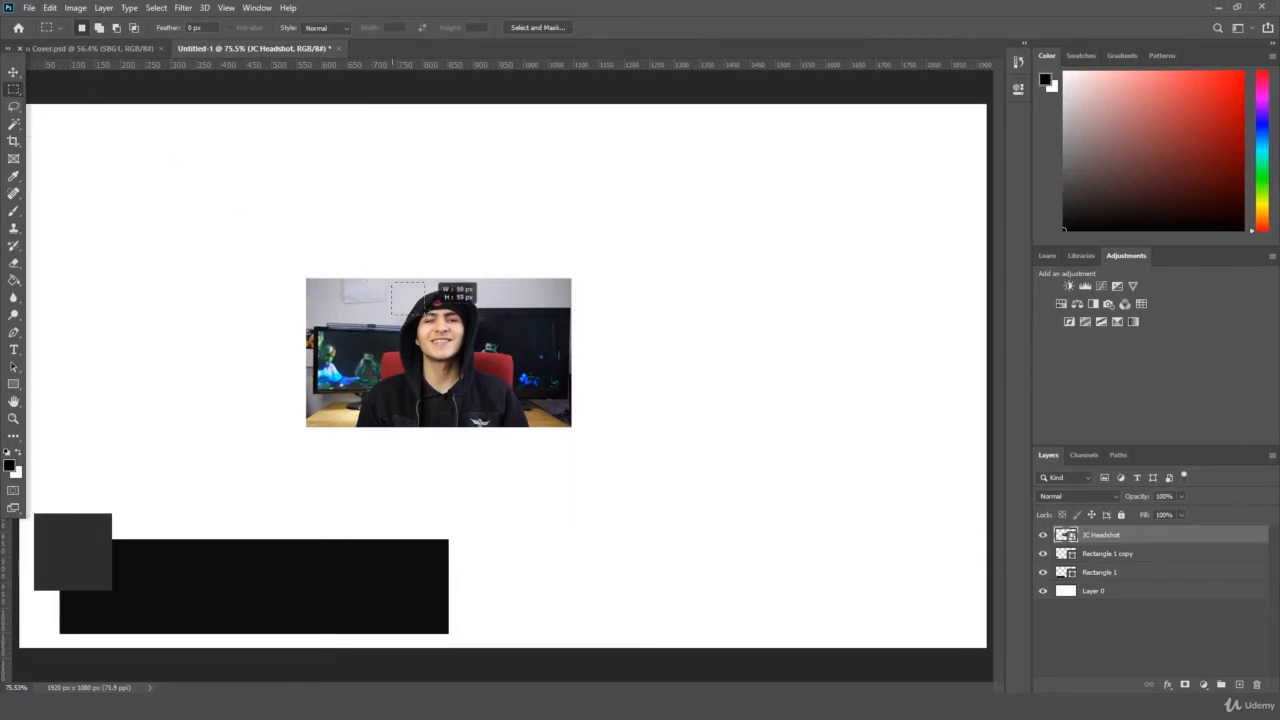
{"action": "left_click_drag", "start_coordinate": [521, 386], "coordinate": [484, 371]}
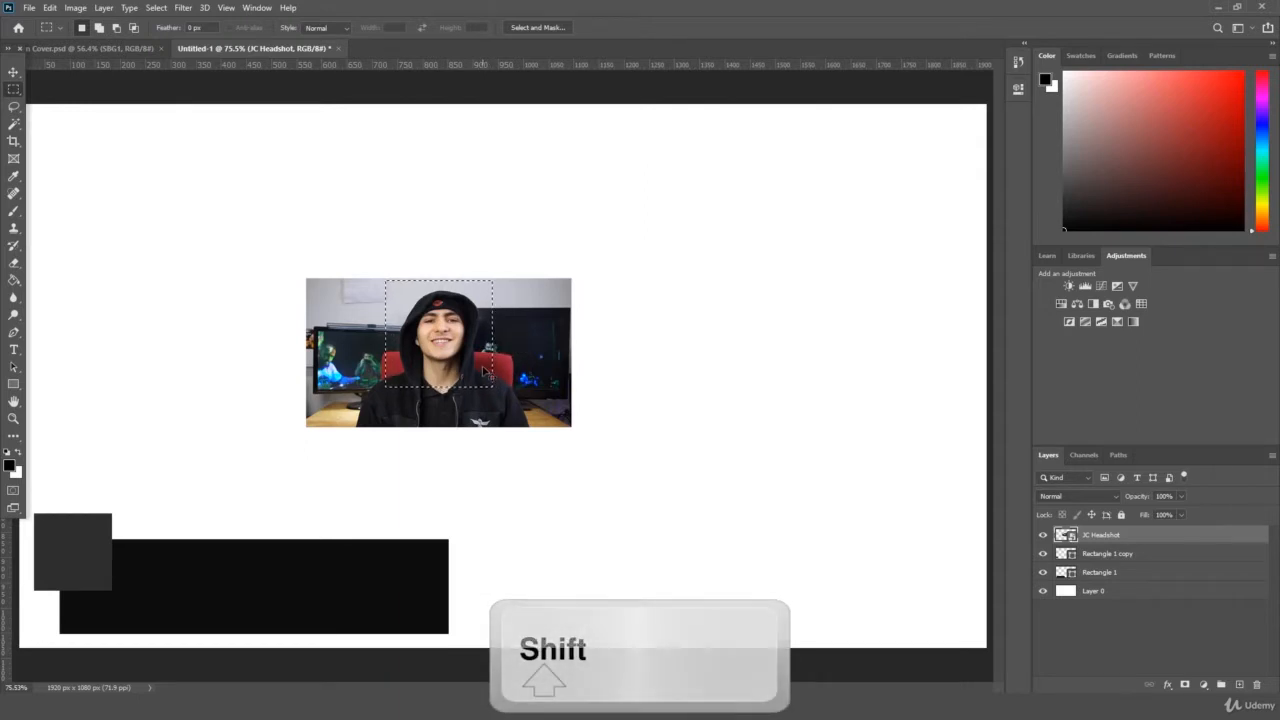
{"action": "key", "text": "ctrl+c"}
{"action": "key", "text": "ctrl+v"}
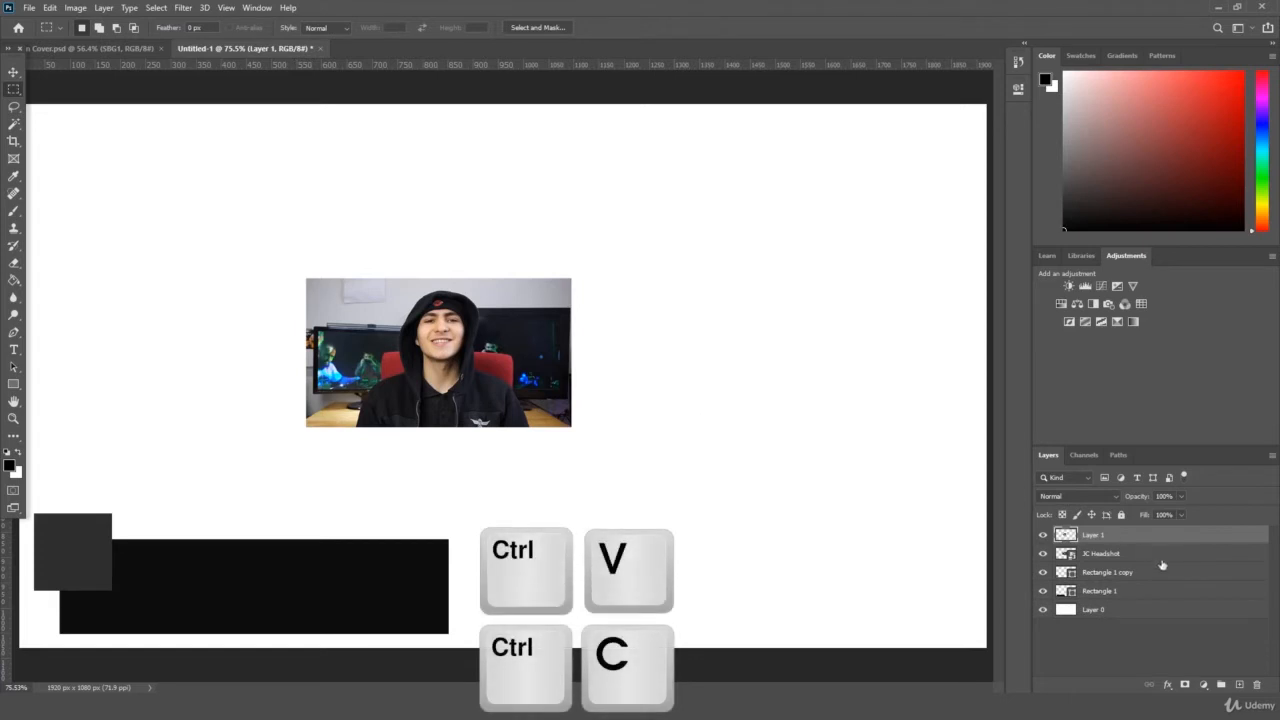
Hide the original JC Headshot layer to check the square crop, and delete that layer
{"action": "left_click", "coordinate": [1113, 557]}
{"action": "left_click", "coordinate": [1099, 539]}
{"action": "left_click", "coordinate": [1043, 554]}
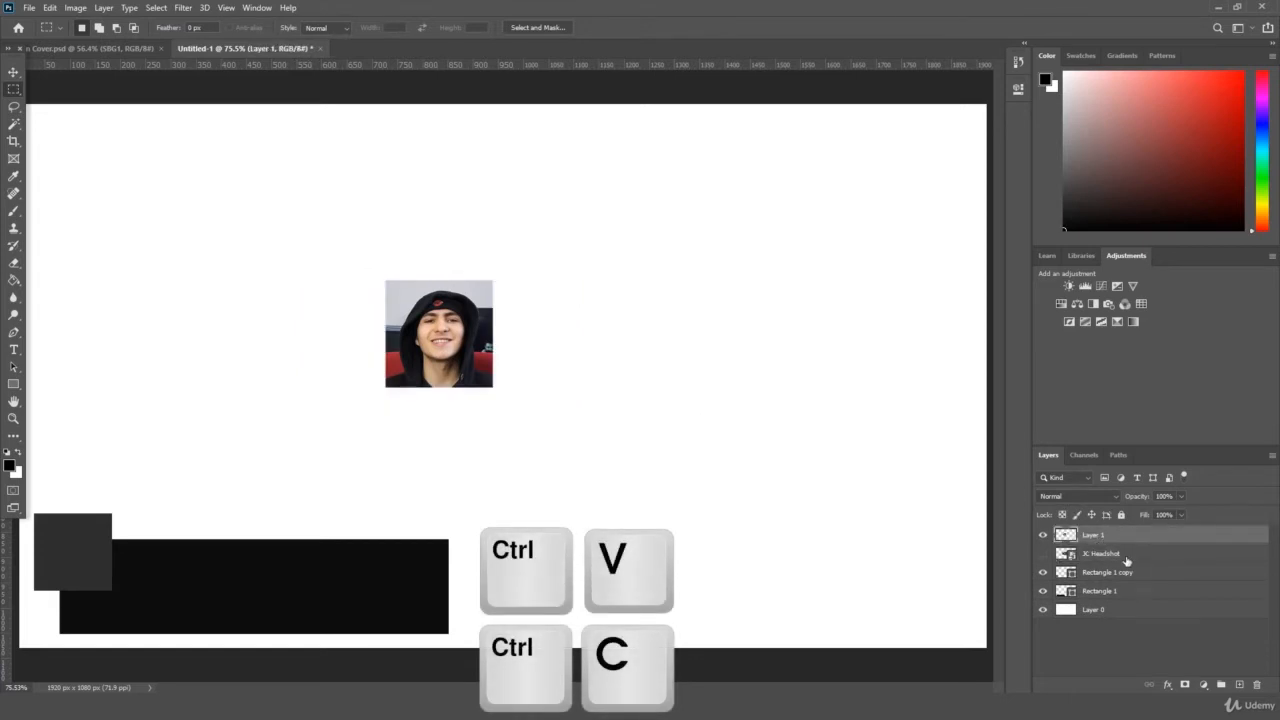
{"action": "left_click", "coordinate": [1124, 558]}
{"action": "key", "text": "Delete"}
Move the cropped square headshot onto the small dark grey square and shrink it to fit inside as a framed picture
{"action": "left_click", "coordinate": [1099, 537]}
{"action": "key", "text": "ctrl+t"}
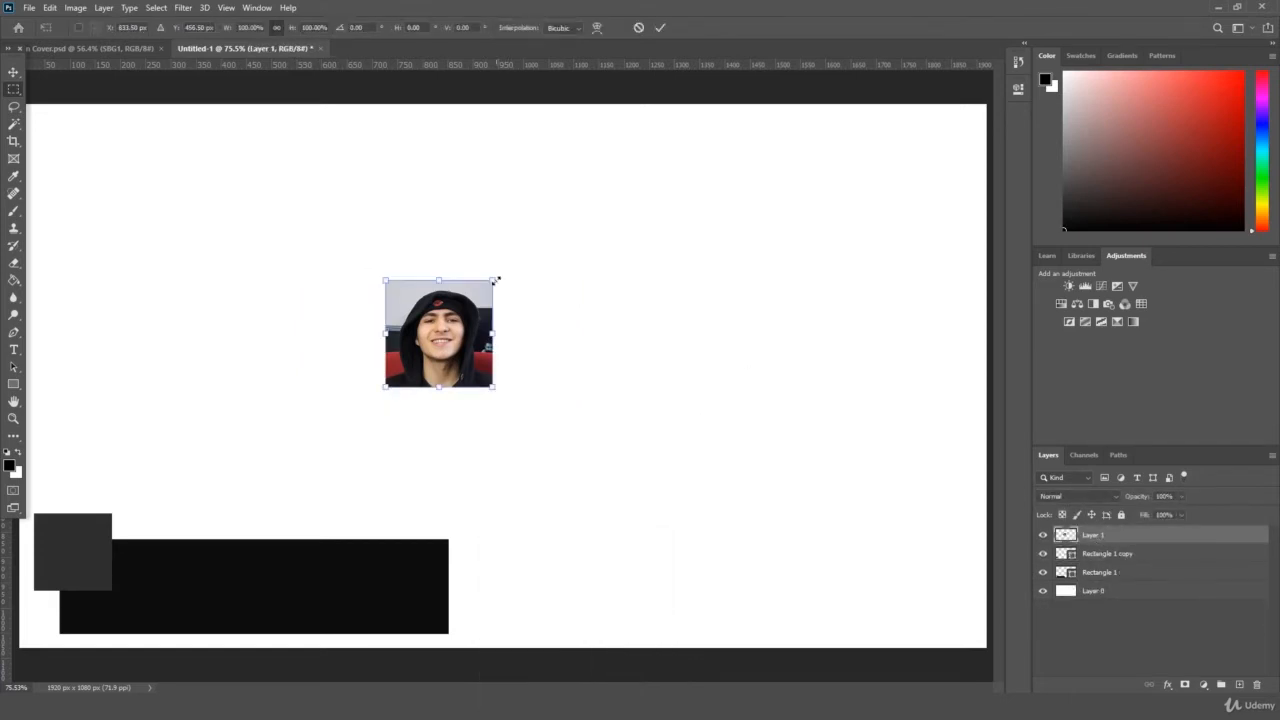
{"action": "left_click_drag", "start_coordinate": [496, 276], "coordinate": [171, 546]}
{"action": "key", "text": "Return"}
Enlarge the cropped headshot to about 107% and centre it within the dark grey square
{"action": "left_click", "coordinate": [13, 420]}
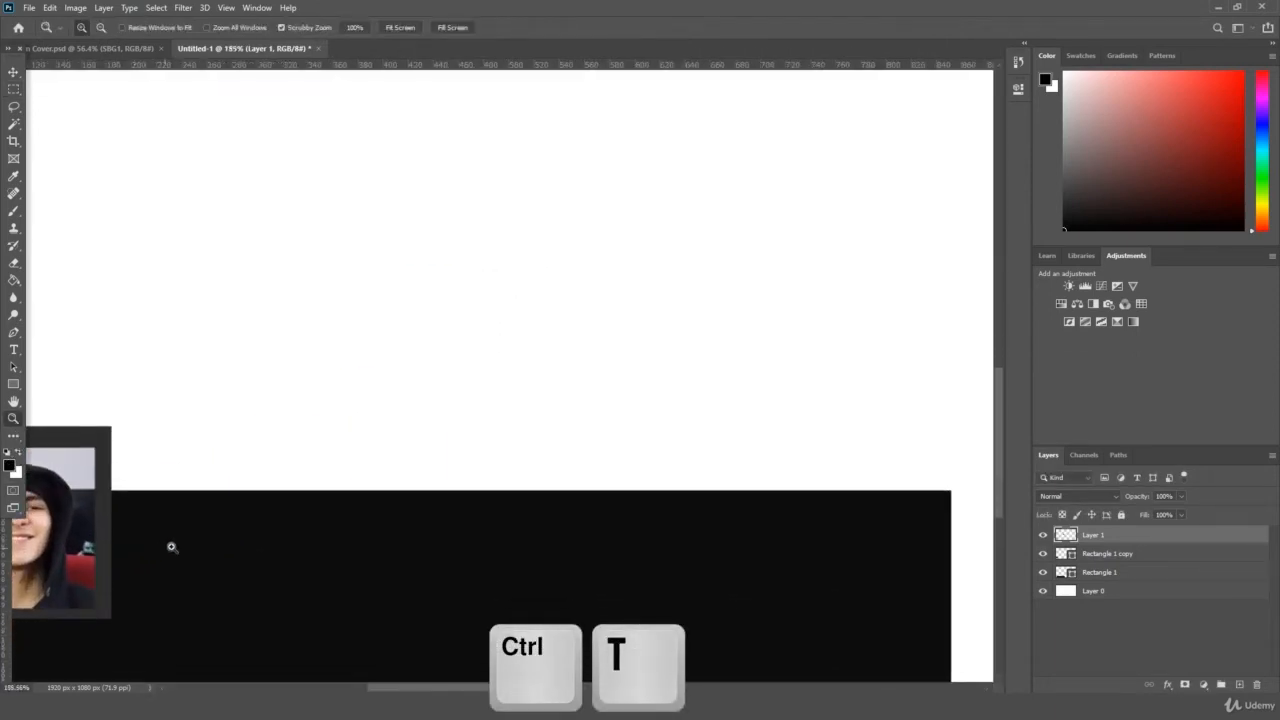
{"action": "left_click_drag", "start_coordinate": [443, 688], "coordinate": [385, 688]}
{"action": "scroll", "coordinate": [386, 630], "scroll_direction": "down", "scroll_amount": 2}
{"action": "key", "text": "ctrl+t"}
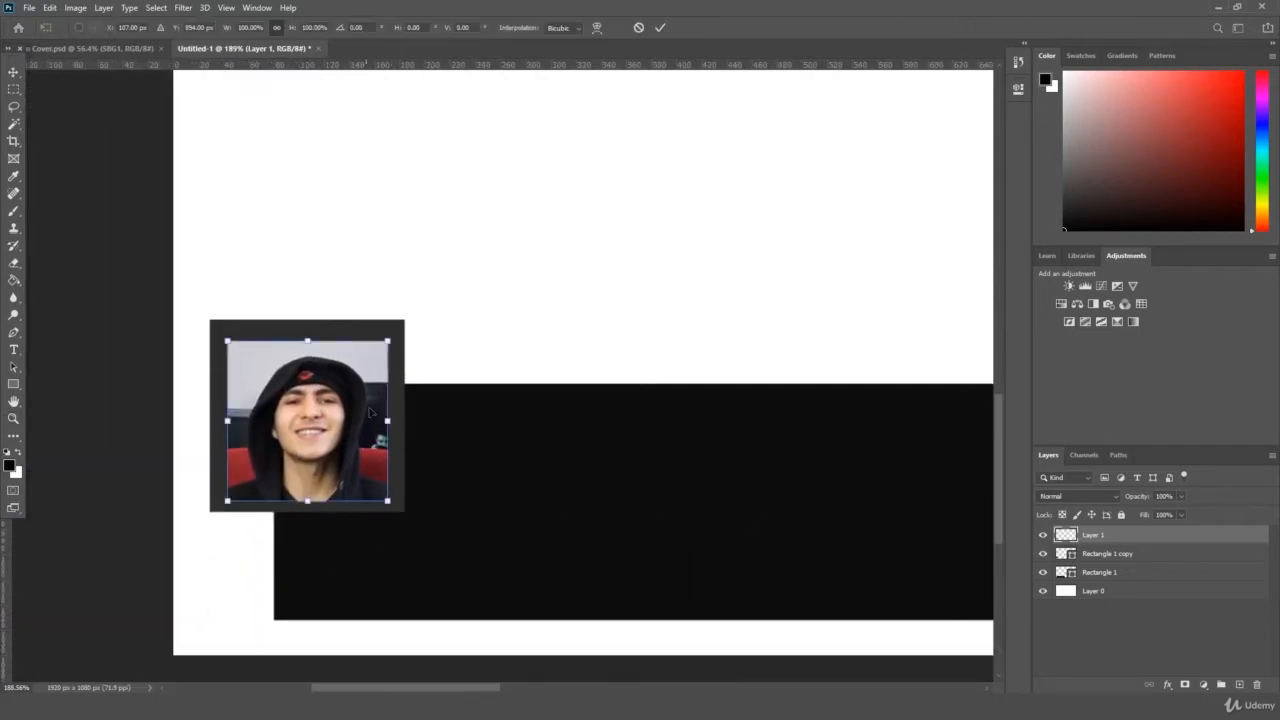
{"action": "left_click_drag", "start_coordinate": [388, 341], "coordinate": [400, 329]}
{"action": "left_click_drag", "start_coordinate": [363, 378], "coordinate": [357, 378]}
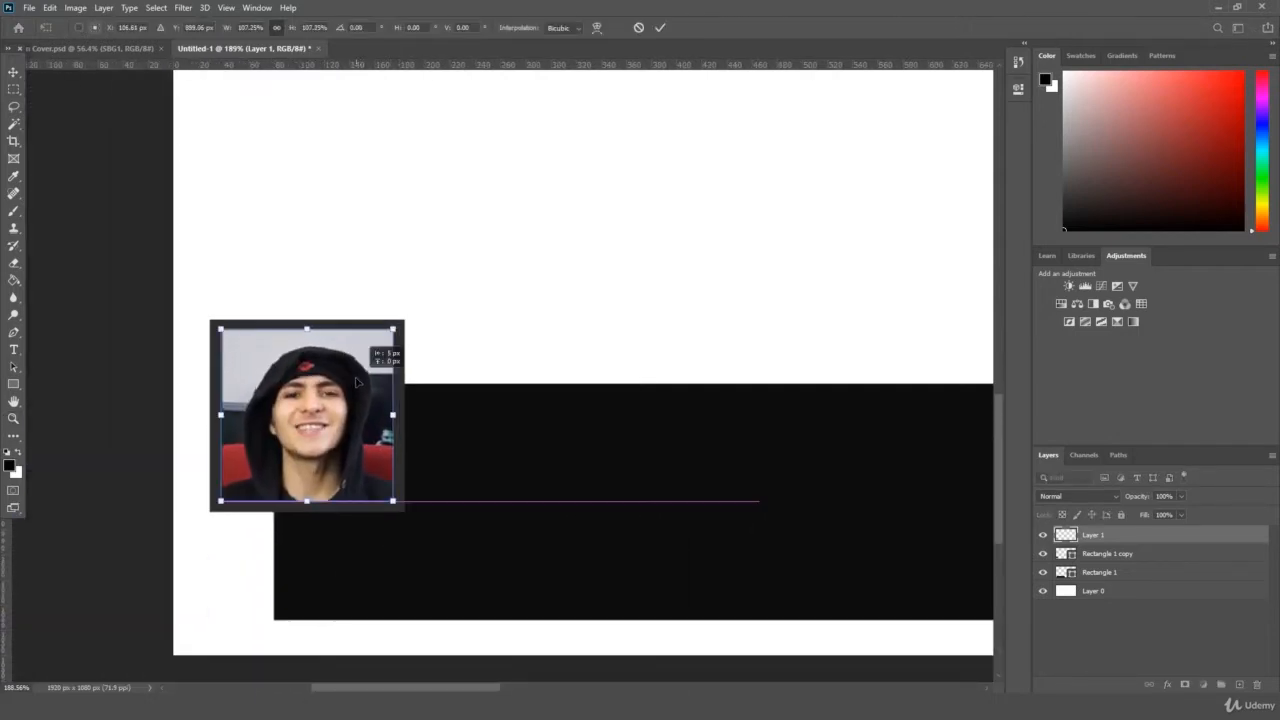
{"action": "key", "text": "Return"}
Fine-tune the cropped headshot's size from its lower-right corner to even out the dark grey border
{"action": "left_click_drag", "start_coordinate": [411, 489], "coordinate": [361, 455]}
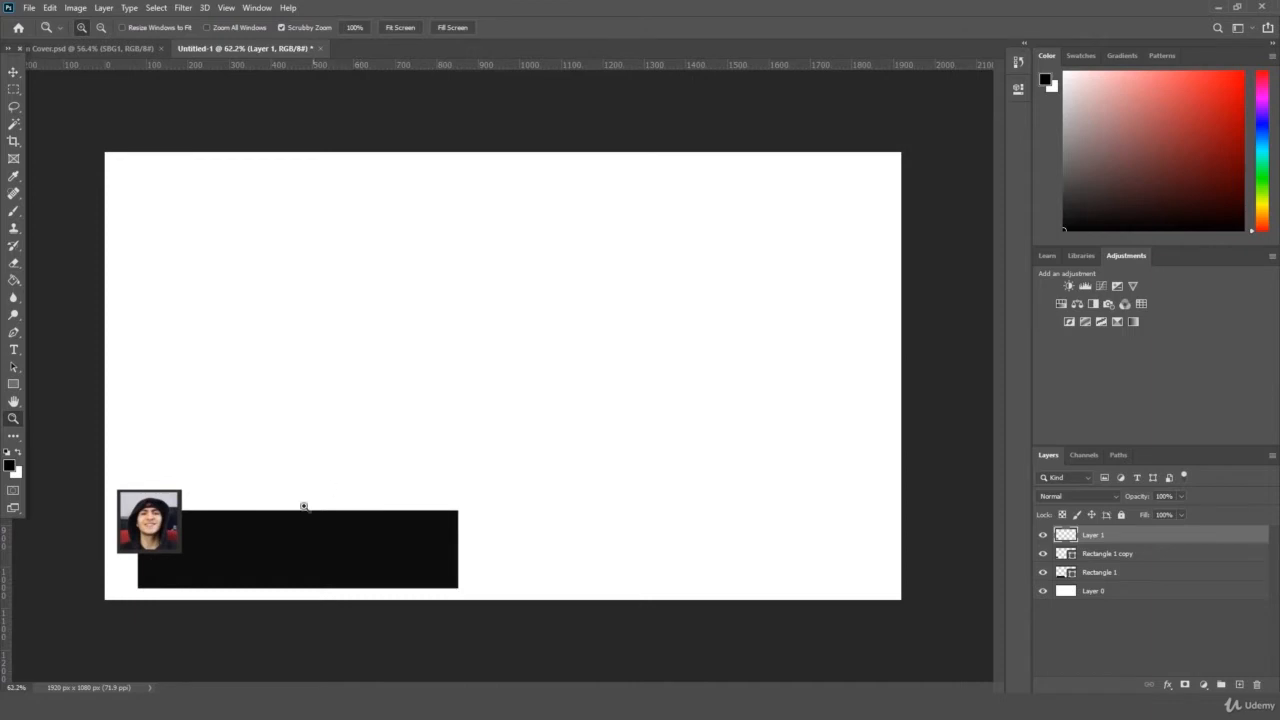
{"action": "left_click_drag", "start_coordinate": [114, 522], "coordinate": [240, 508]}
{"action": "key", "text": "ctrl+t"}
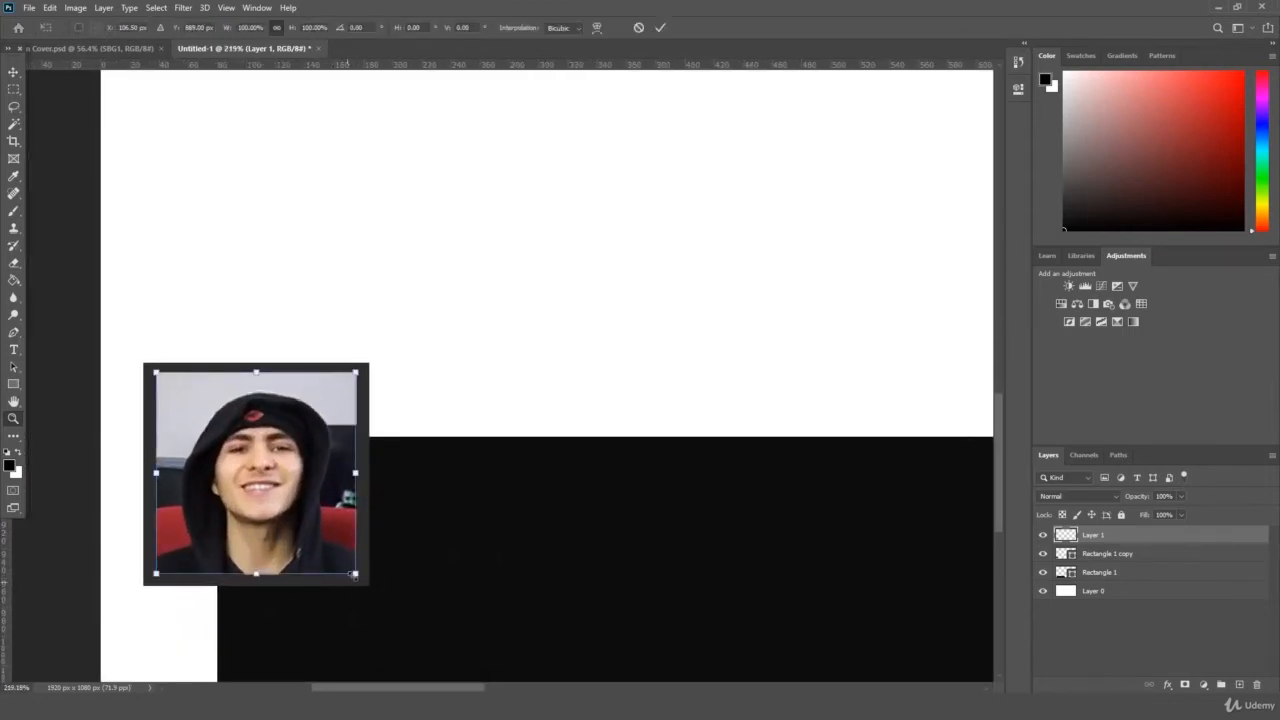
{"action": "left_click_drag", "start_coordinate": [357, 577], "coordinate": [355, 579]}
{"action": "key", "text": "Return"}
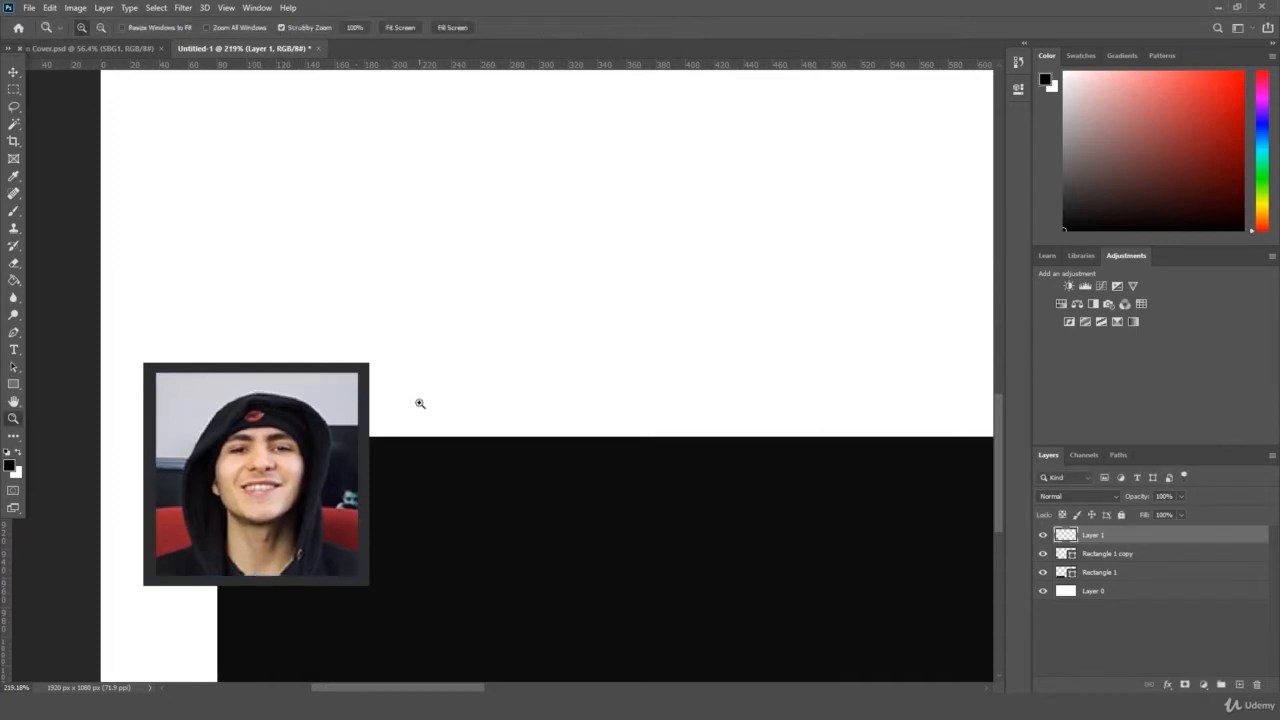
Try reducing the long rectangle's height to about 85% from its lower edge, and undo the change
{"action": "left_click_drag", "start_coordinate": [471, 358], "coordinate": [416, 378]}
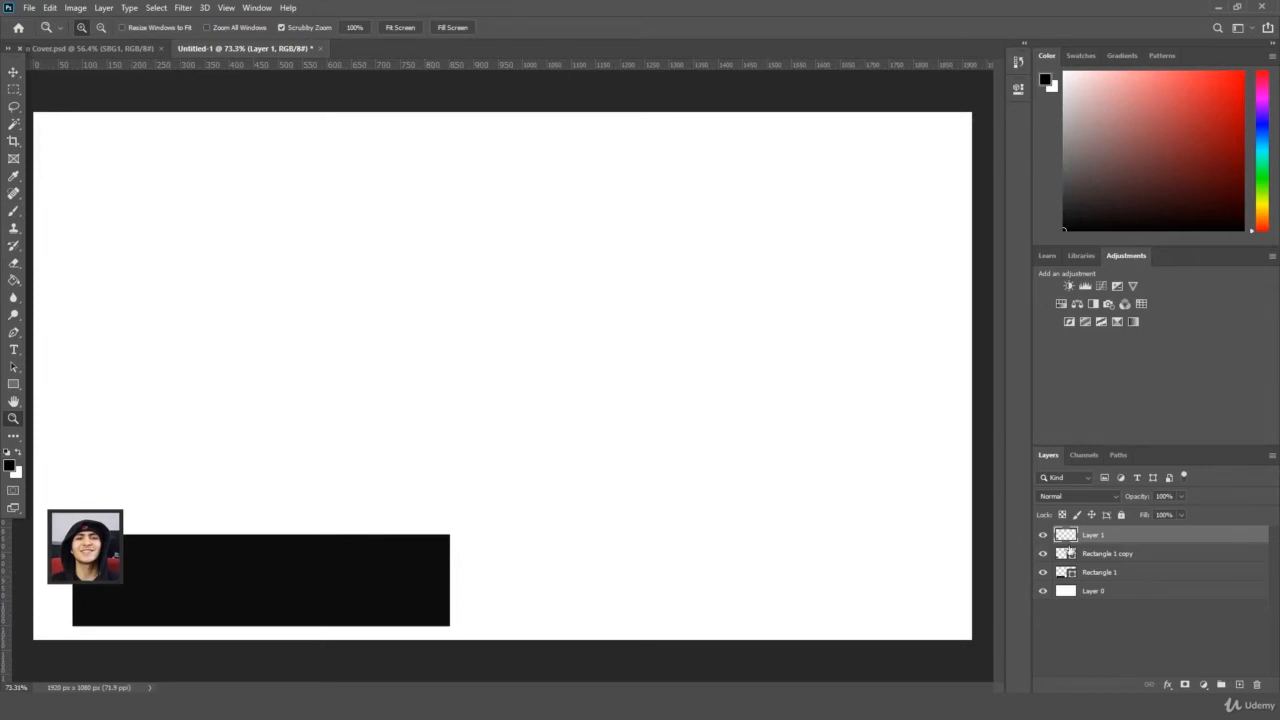
{"action": "left_click", "coordinate": [1108, 576]}
{"action": "key", "text": "ctrl+t"}
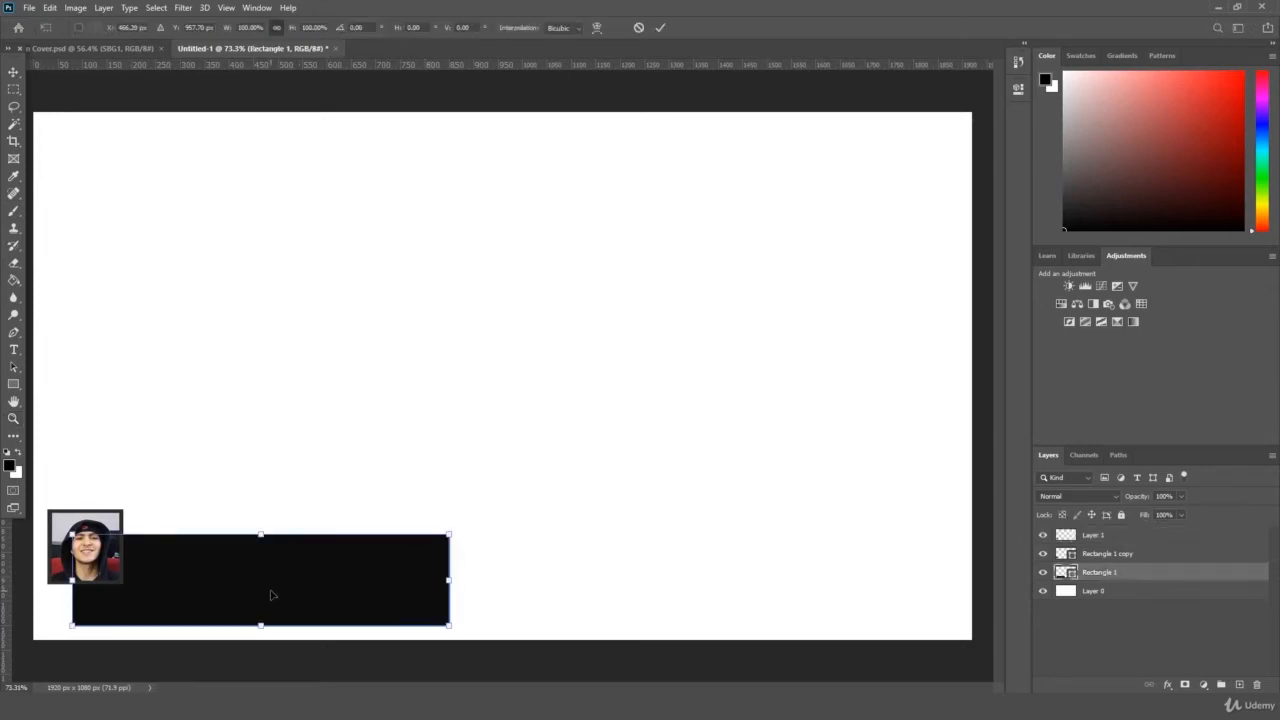
{"action": "left_click_drag", "start_coordinate": [262, 627], "coordinate": [264, 610]}
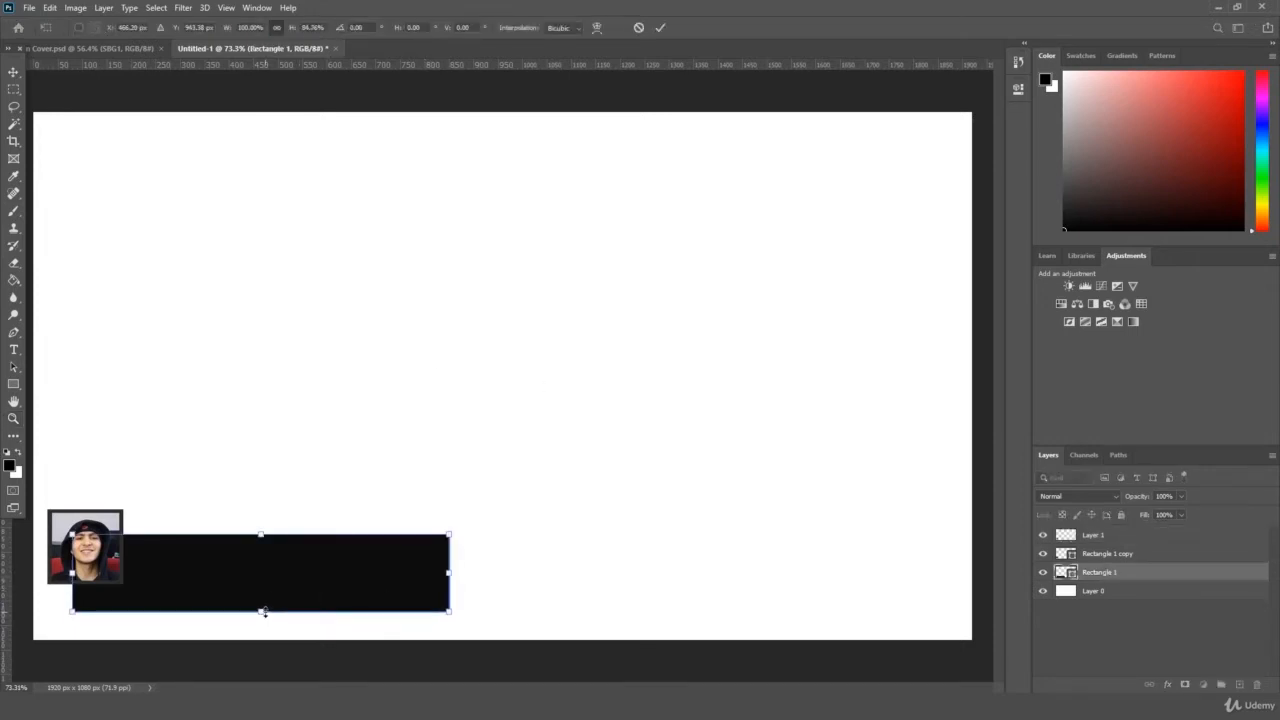
{"action": "key", "text": "Return"}
{"action": "key", "text": "ctrl+z"}
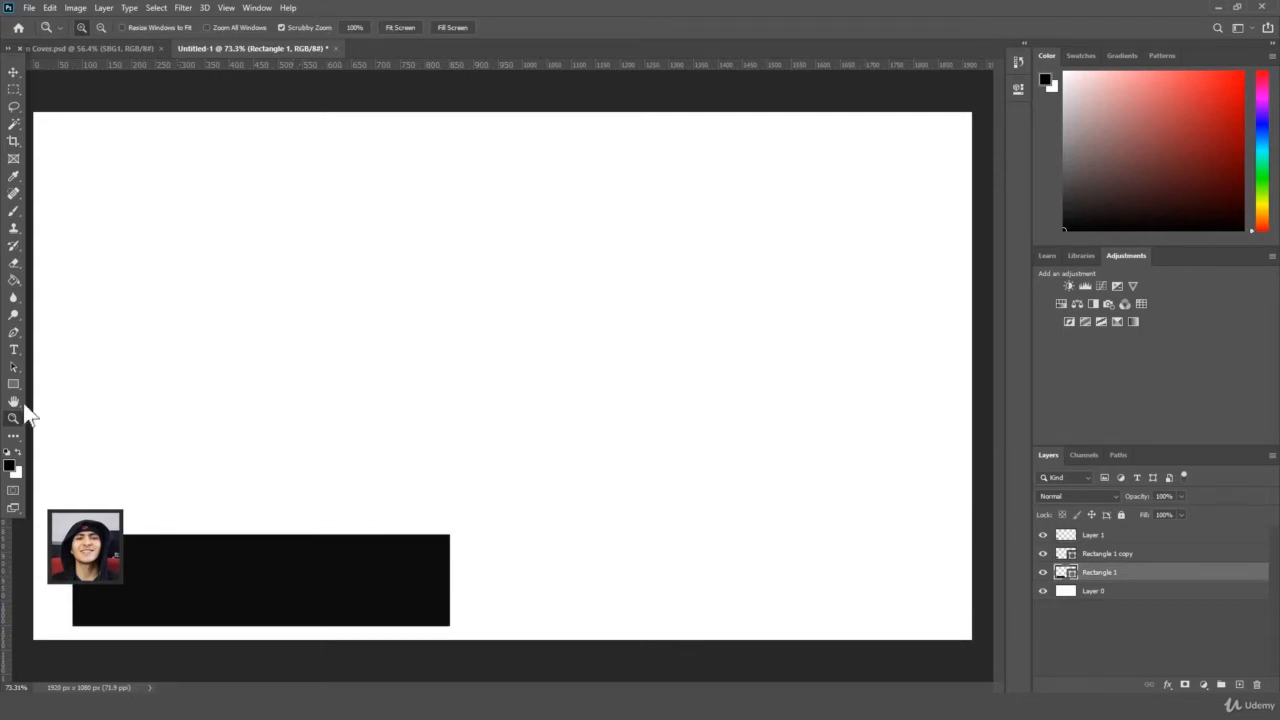
Add a new text layer directly above the long rectangle's layer and enter the person's name on the canvas
{"action": "left_click", "coordinate": [13, 350]}
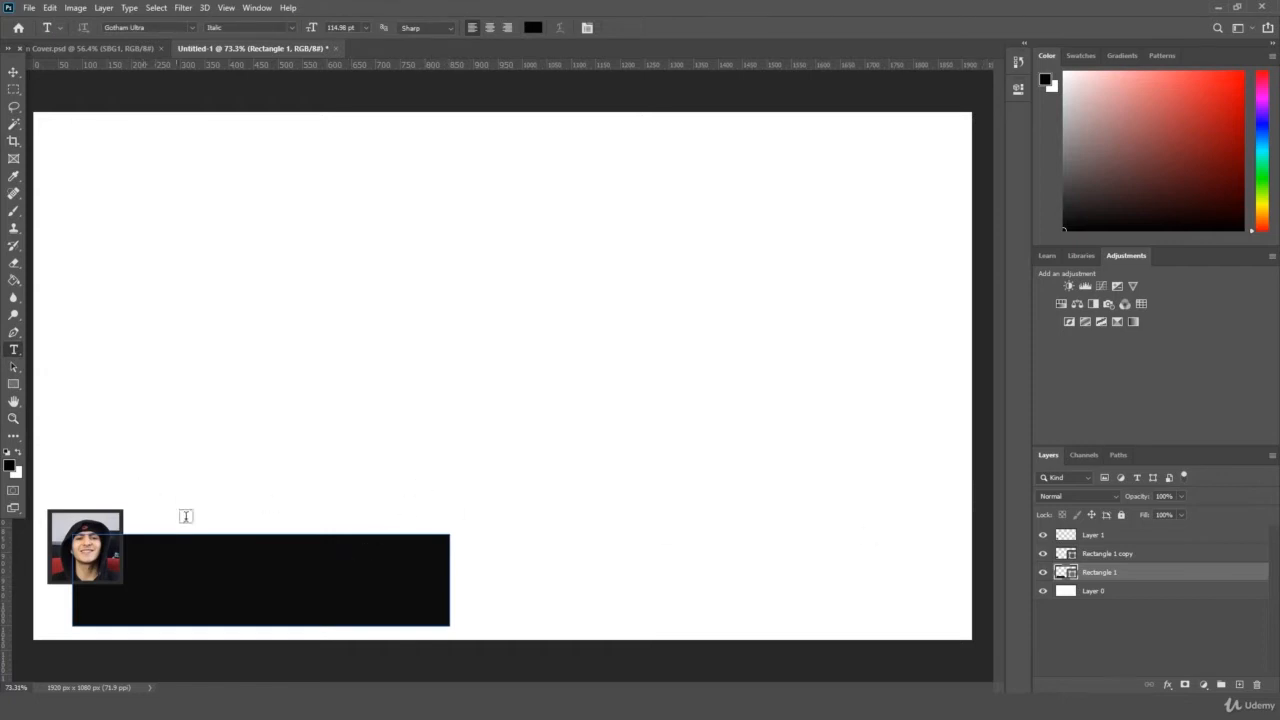
{"action": "left_click", "coordinate": [1240, 686]}
{"action": "left_click", "coordinate": [282, 449]}
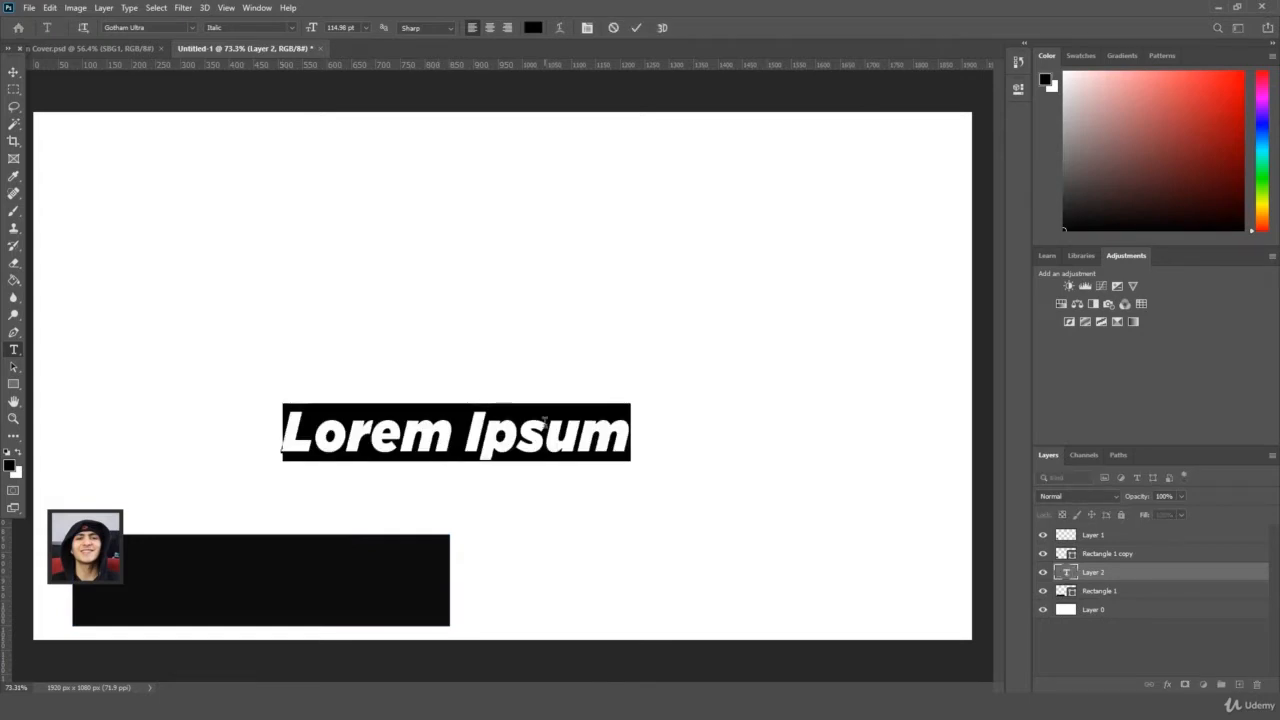
{"action": "type", "text": "Ja"}
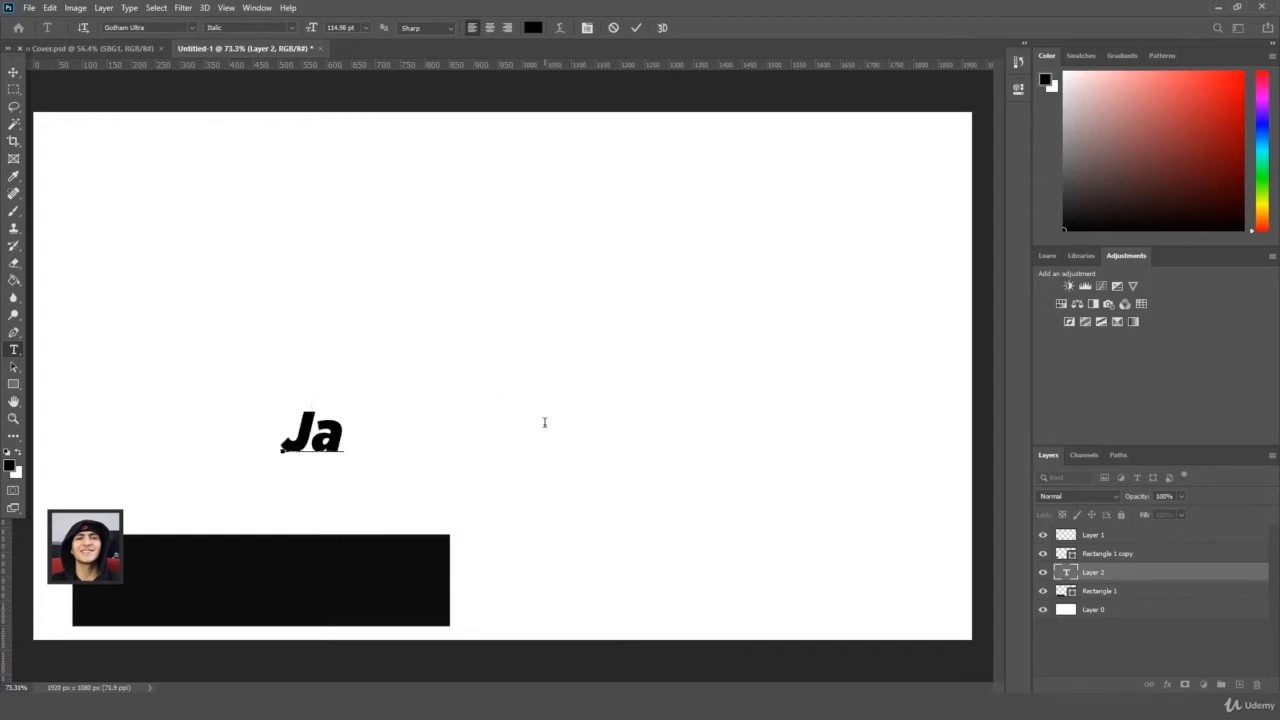
{"action": "type", "text": "ck Cole"}
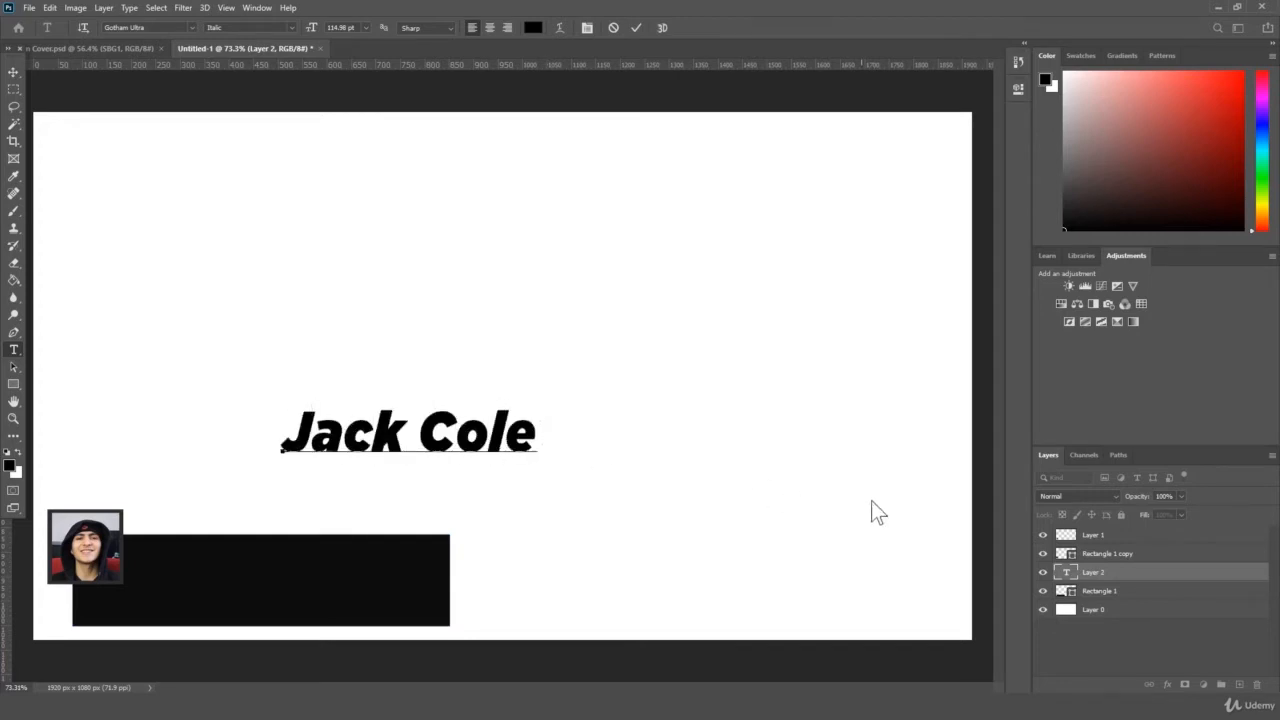
{"action": "left_click", "coordinate": [121, 535]}
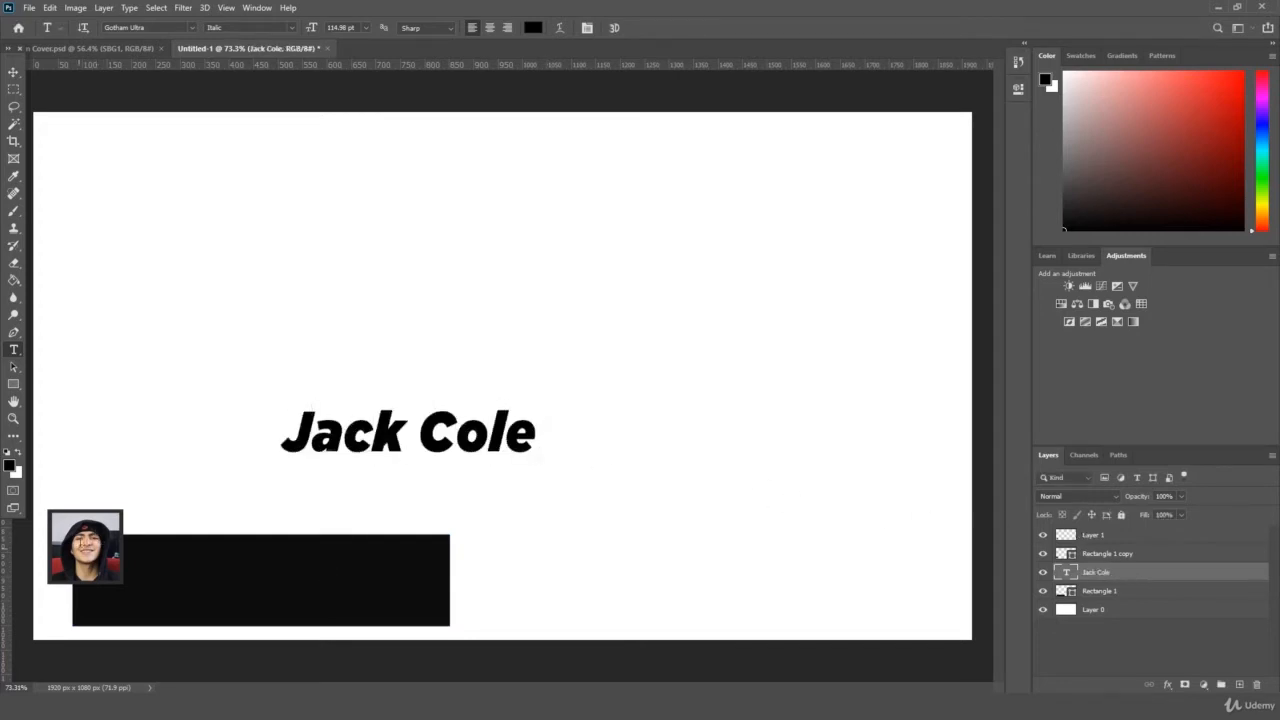
Set the name text's colour to white (ffffff) and commit the edit
{"action": "double_click", "coordinate": [405, 444]}
{"action": "key", "text": "ctrl+a"}
{"action": "left_click", "coordinate": [533, 27]}
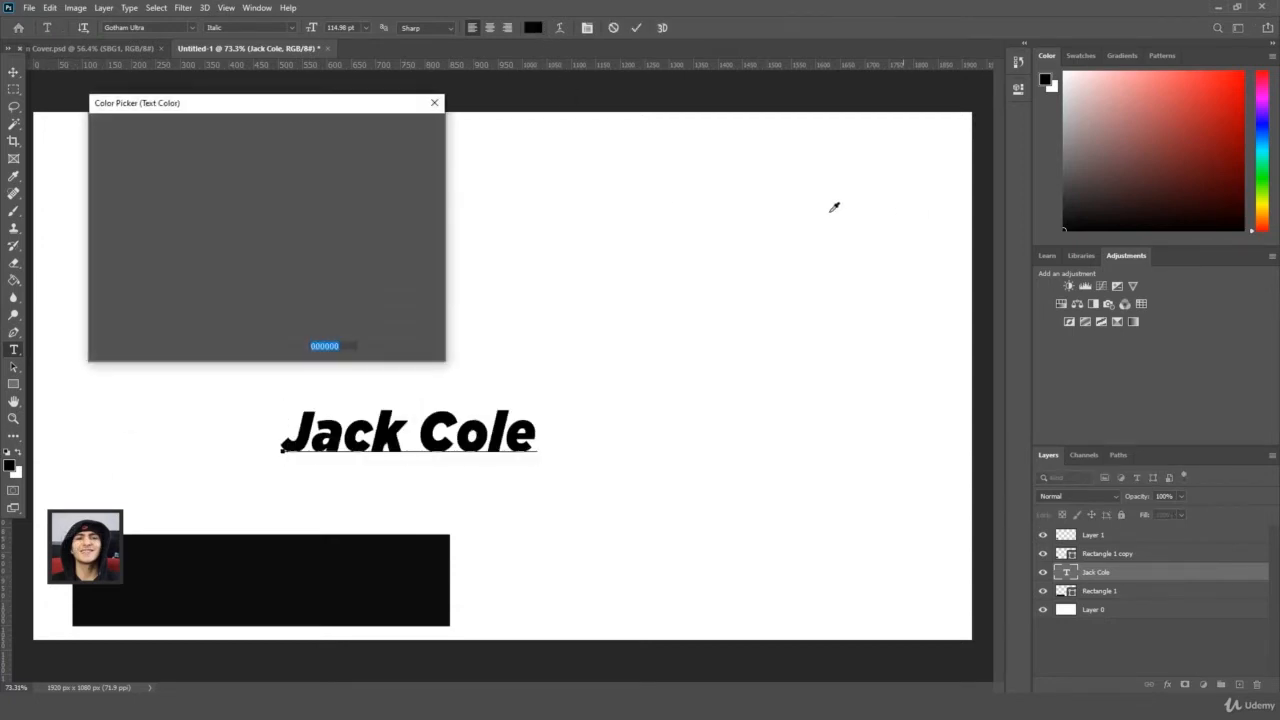
{"action": "type", "text": "ffffff"}
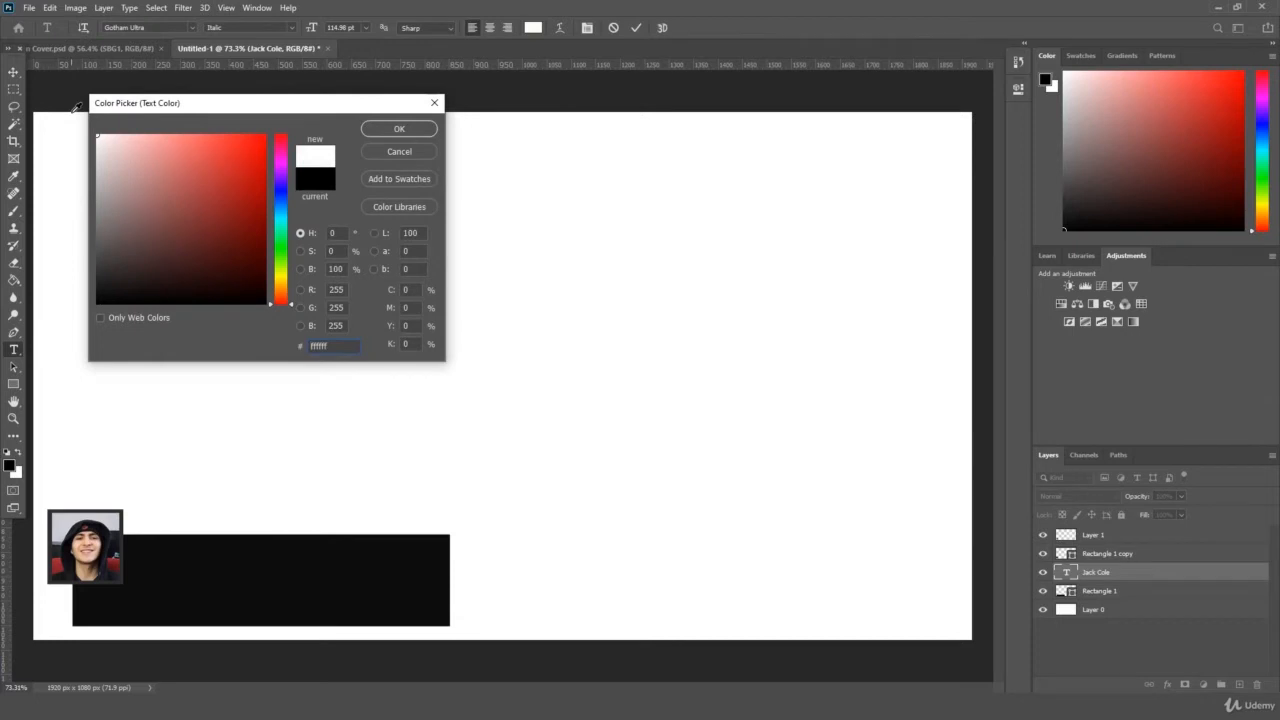
{"action": "key", "text": "Return"}
{"action": "key", "text": "ctrl+h"}
{"action": "left_click", "coordinate": [13, 73]}
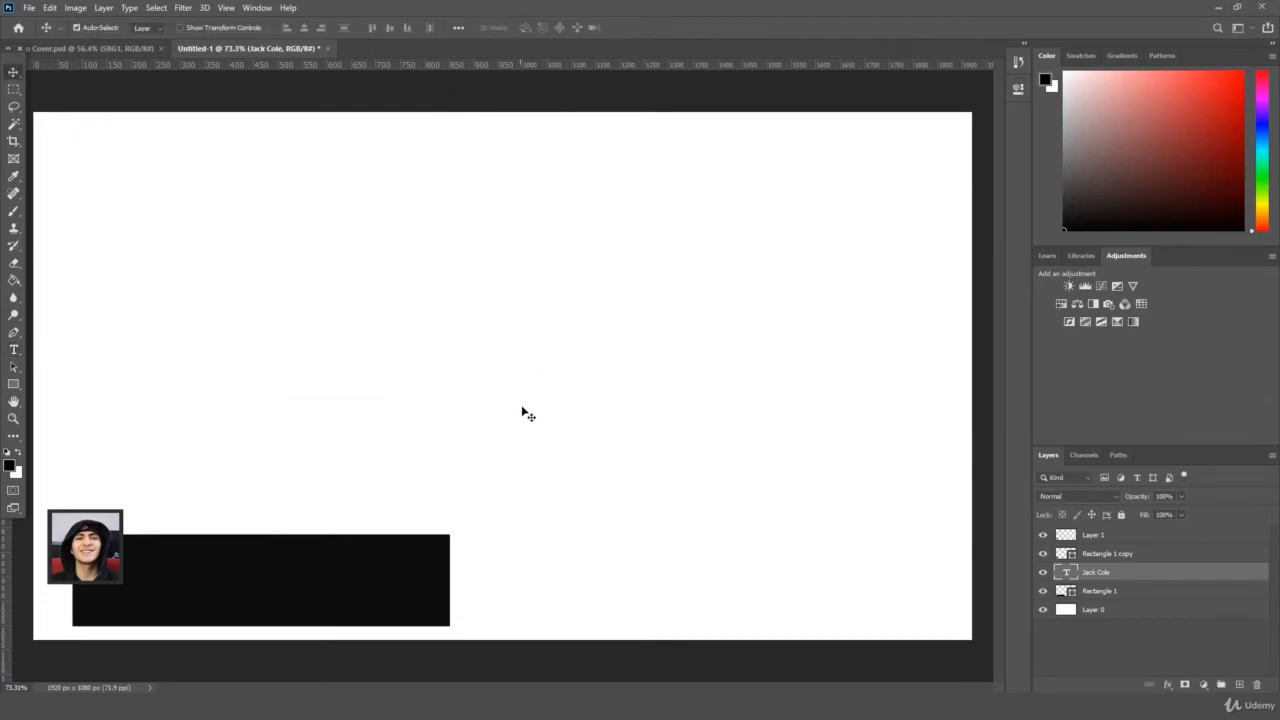
Move the white name text onto the long dark rectangle beside the headshot and scale it down to about 79 pt
{"action": "key", "text": "ctrl+t"}
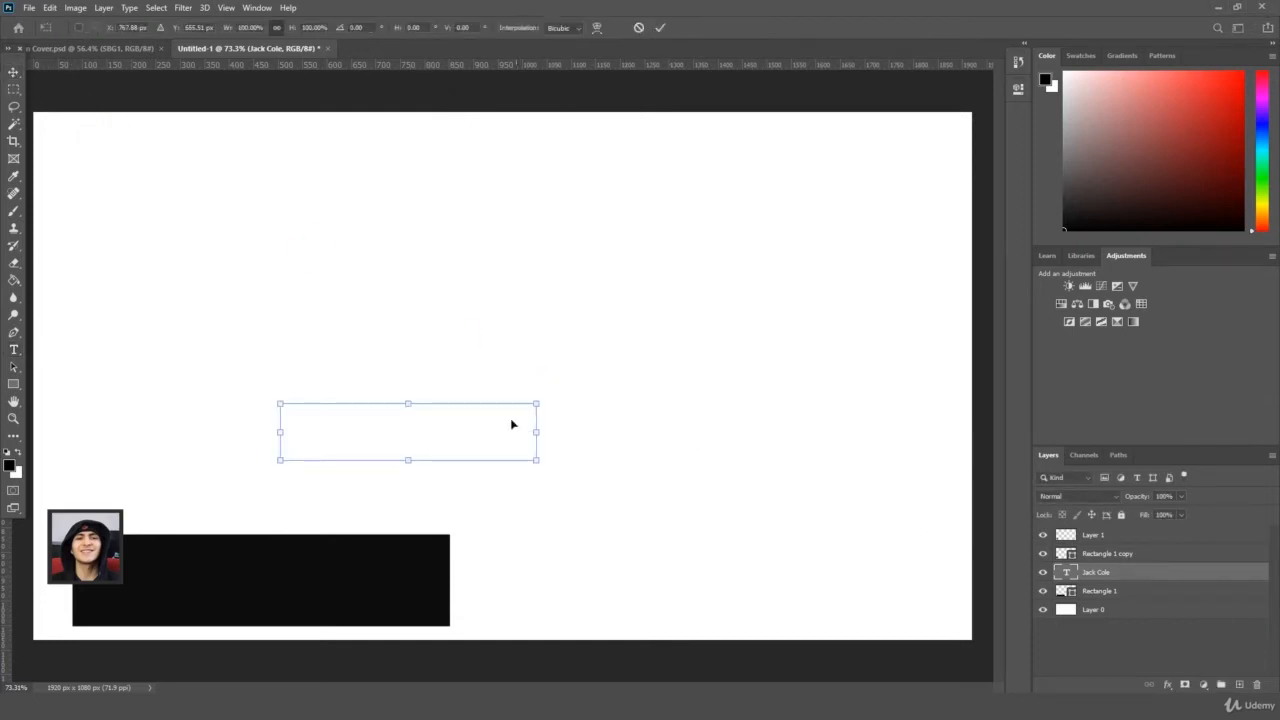
{"action": "left_click_drag", "start_coordinate": [514, 423], "coordinate": [248, 555]}
{"action": "key", "text": "Return"}
{"action": "key", "text": "ctrl"}
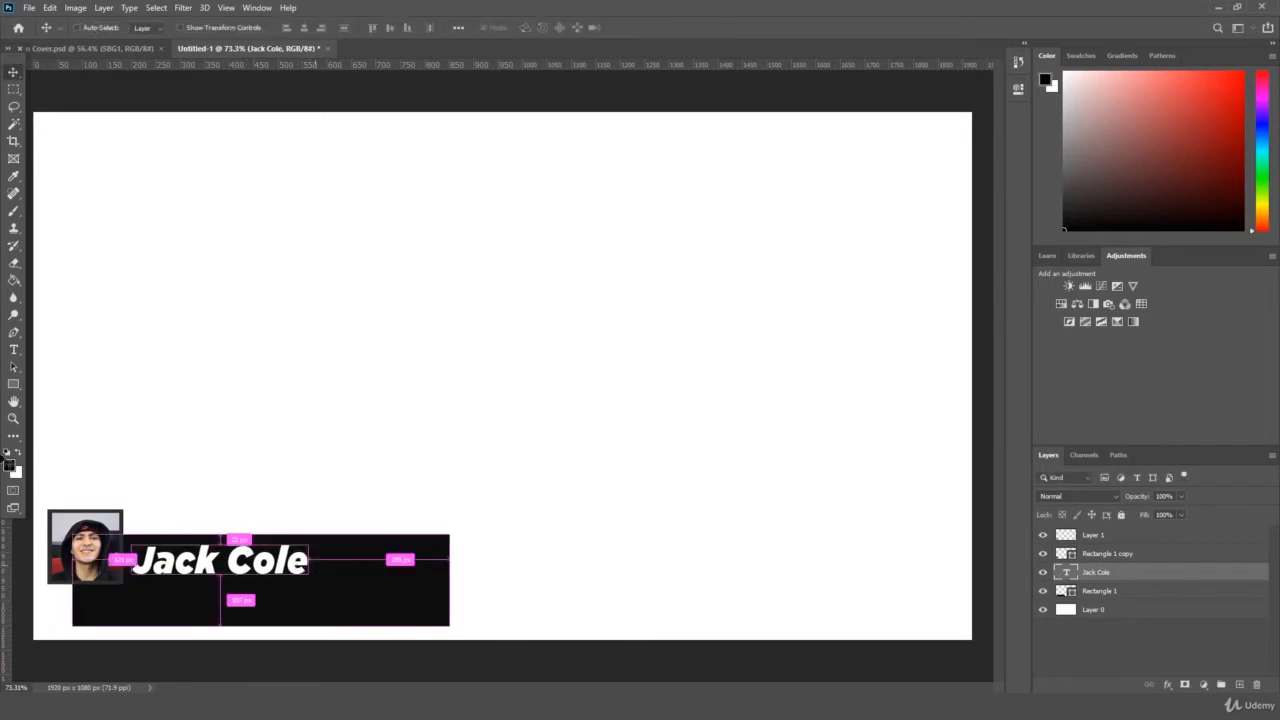
Set the name text's font to Gotham Black Regular
{"action": "left_click", "coordinate": [14, 349]}
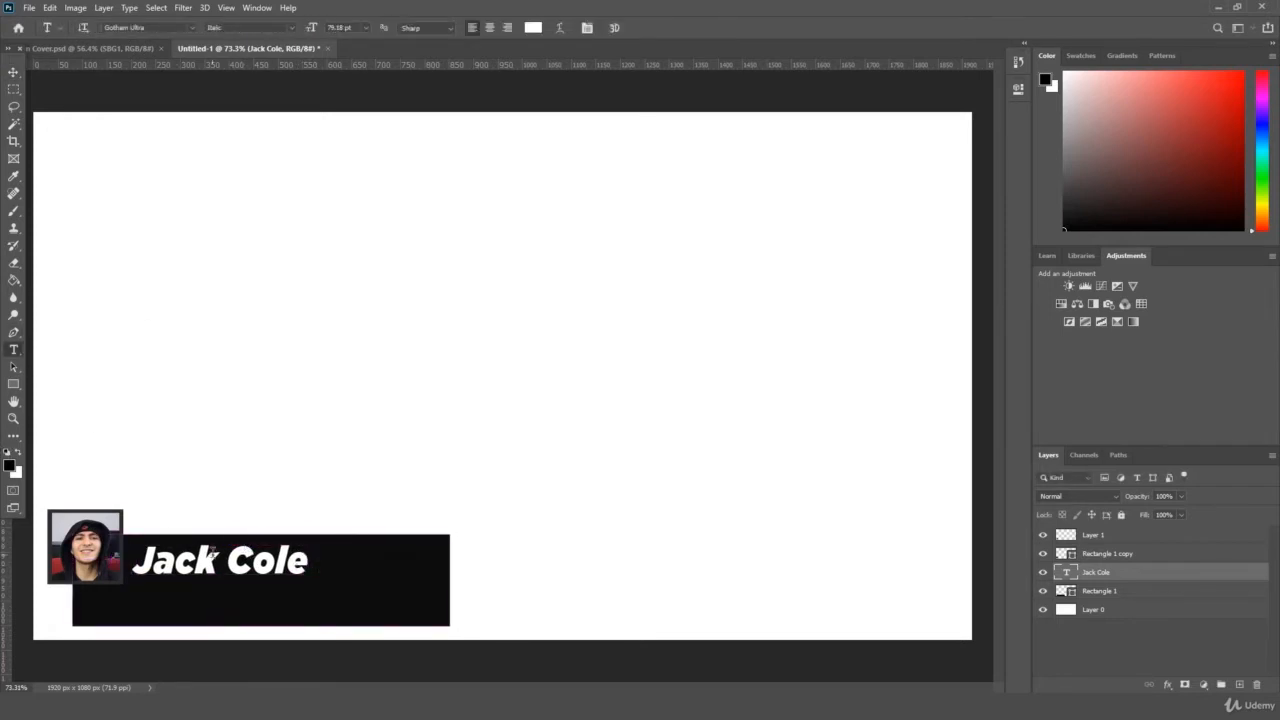
{"action": "triple_click", "coordinate": [212, 553]}
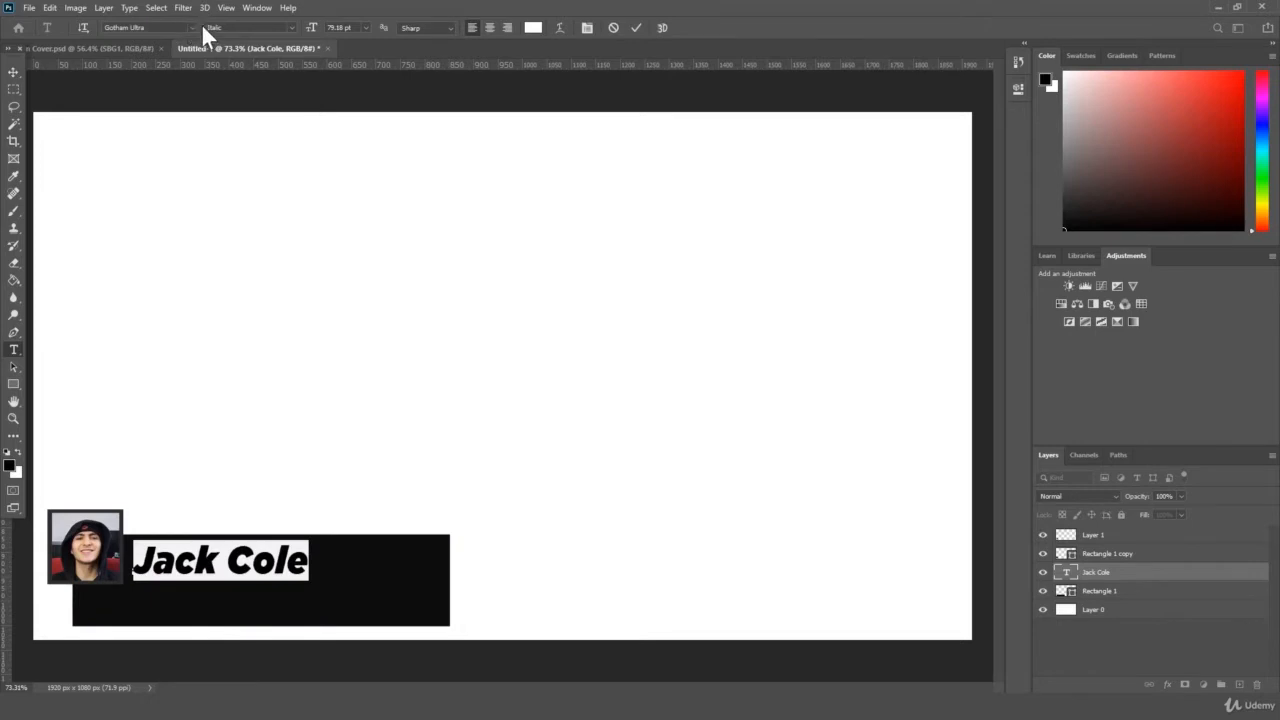
{"action": "left_click", "coordinate": [192, 26]}
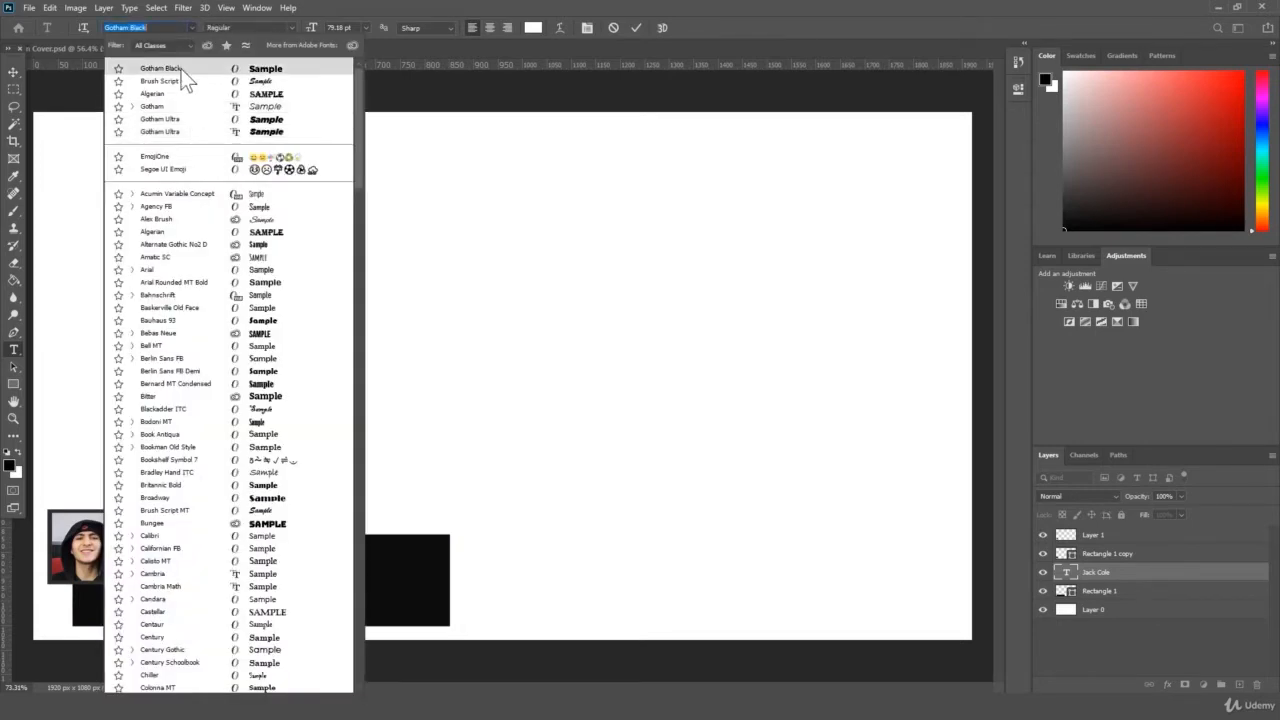
{"action": "left_click", "coordinate": [200, 119]}
{"action": "left_click", "coordinate": [1169, 573]}
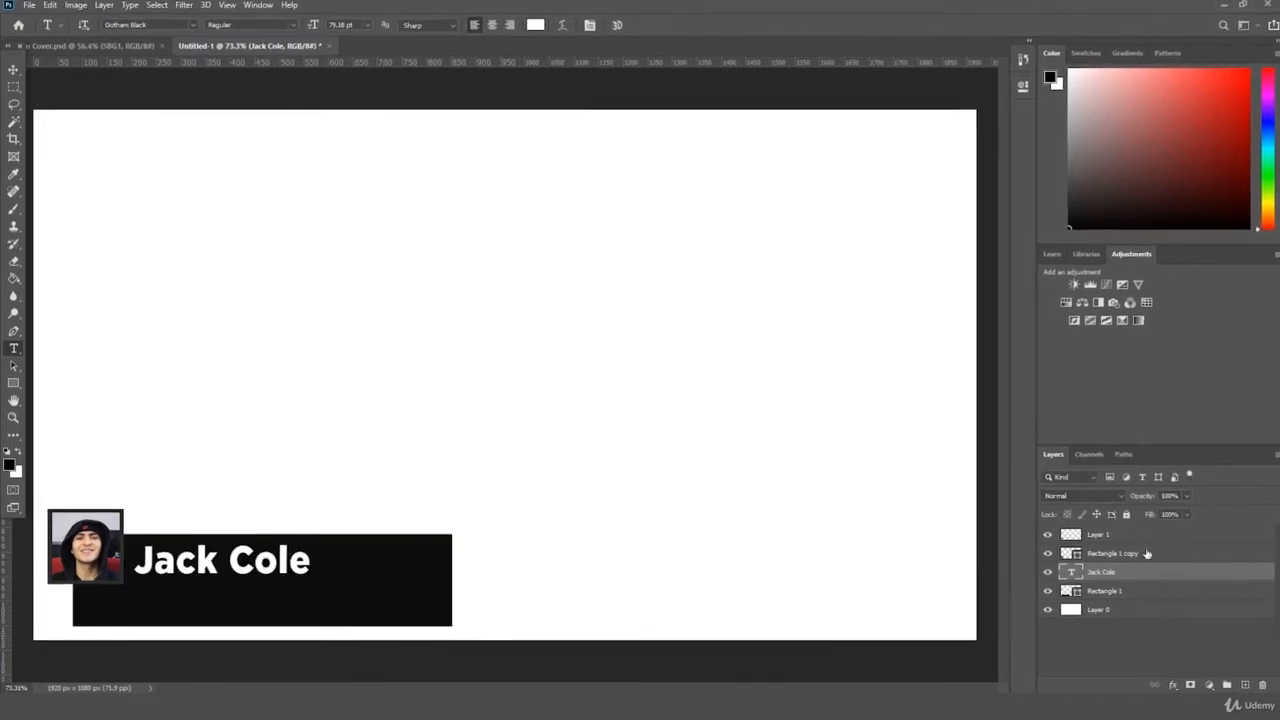
Set the name text's font to Gotham Book
{"action": "triple_click", "coordinate": [242, 558]}
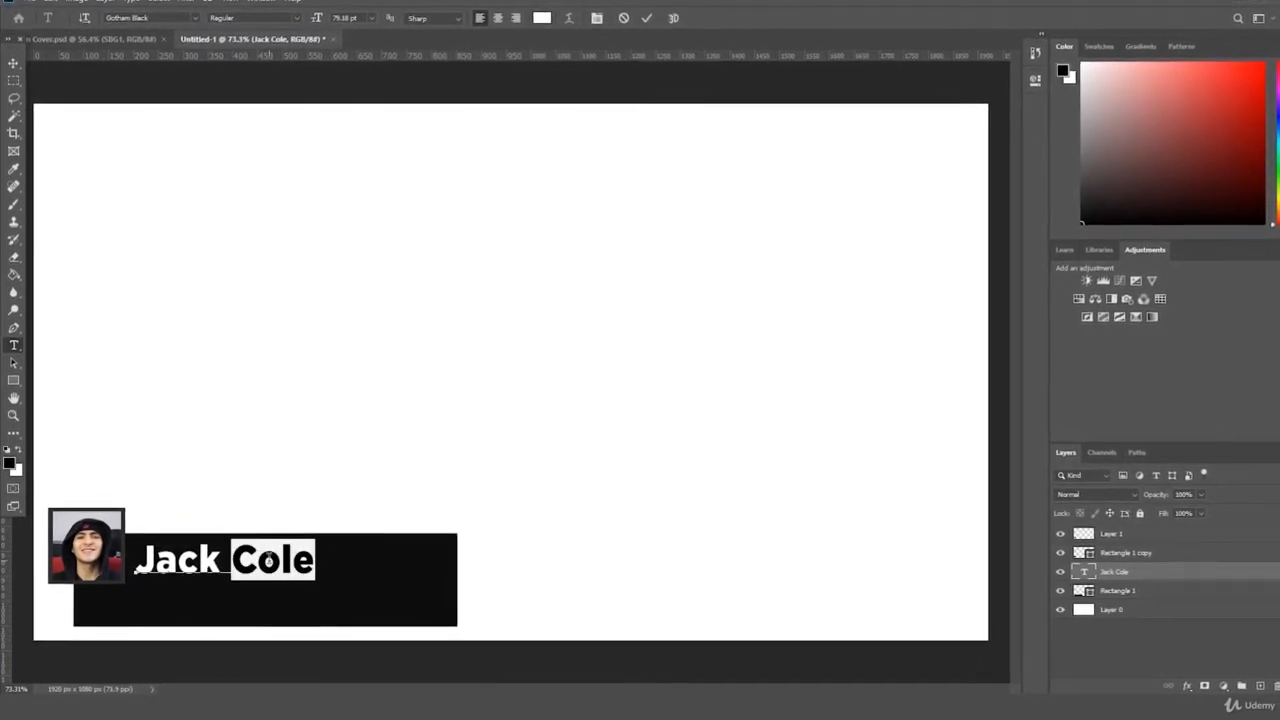
{"action": "left_click", "coordinate": [198, 14]}
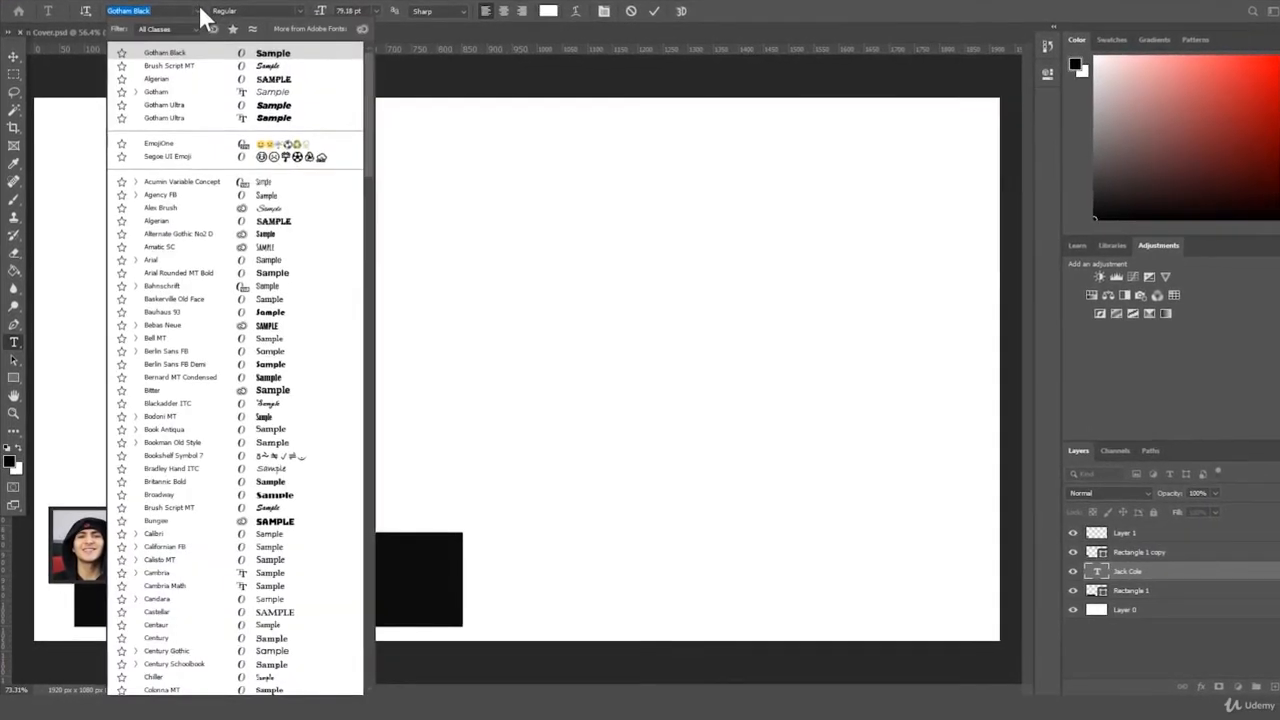
{"action": "type", "text": "gotham"}
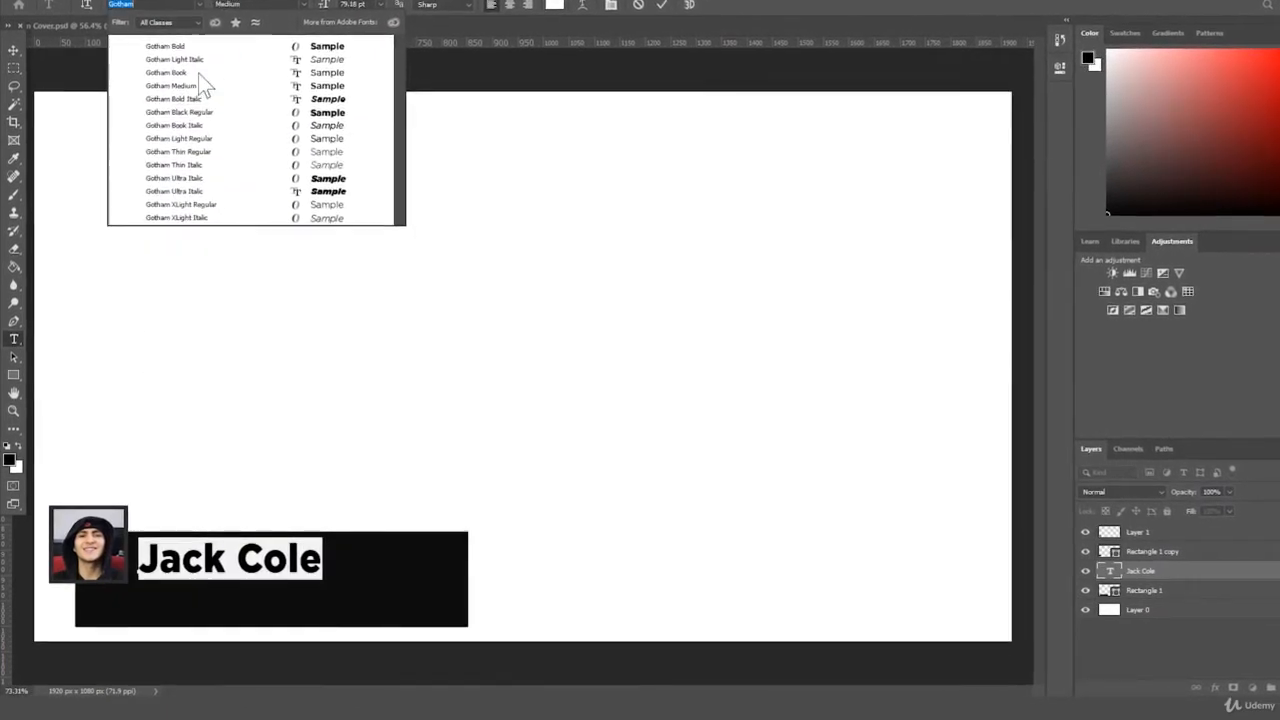
{"action": "left_click", "coordinate": [200, 68]}
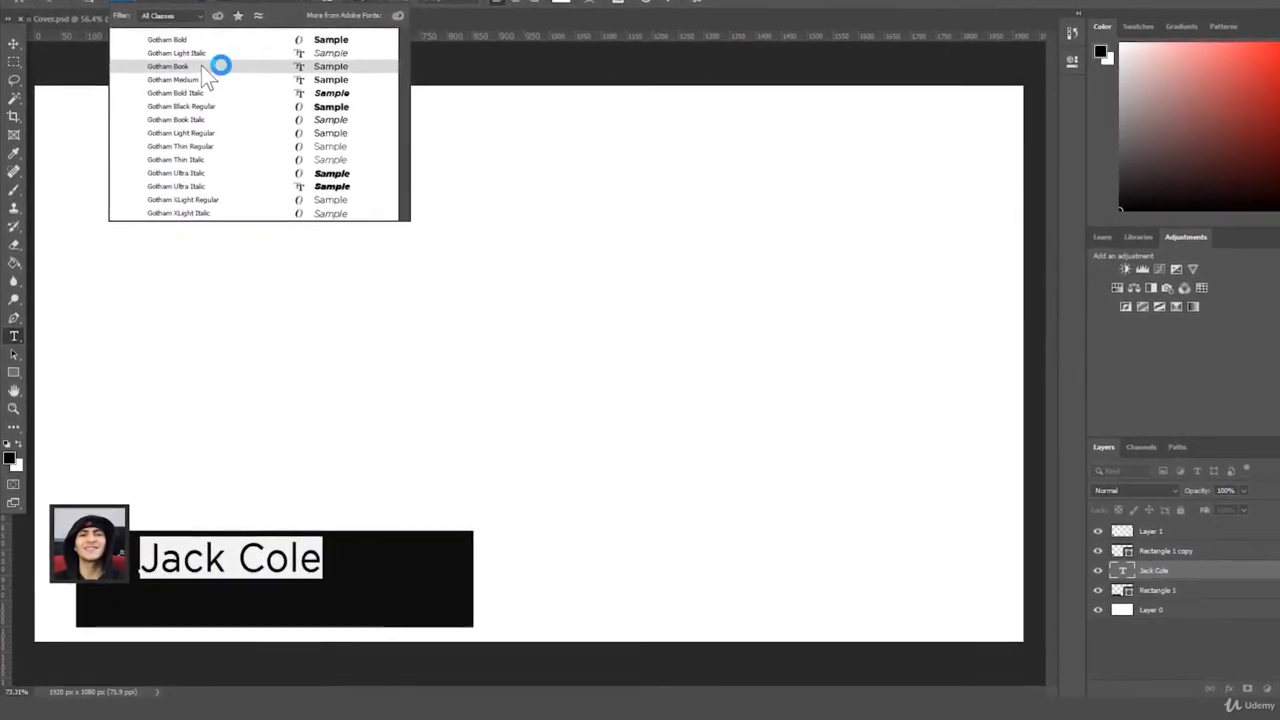
{"action": "left_click", "coordinate": [13, 48]}
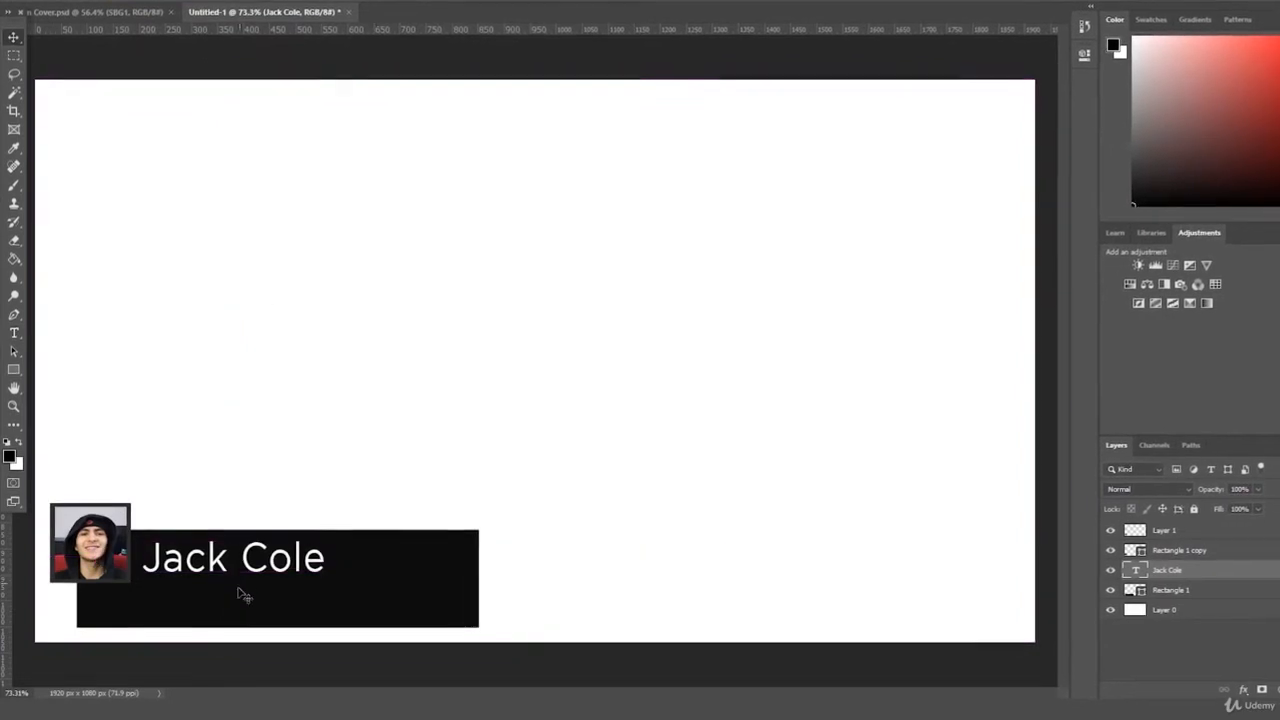
{"action": "key", "text": "Return"}
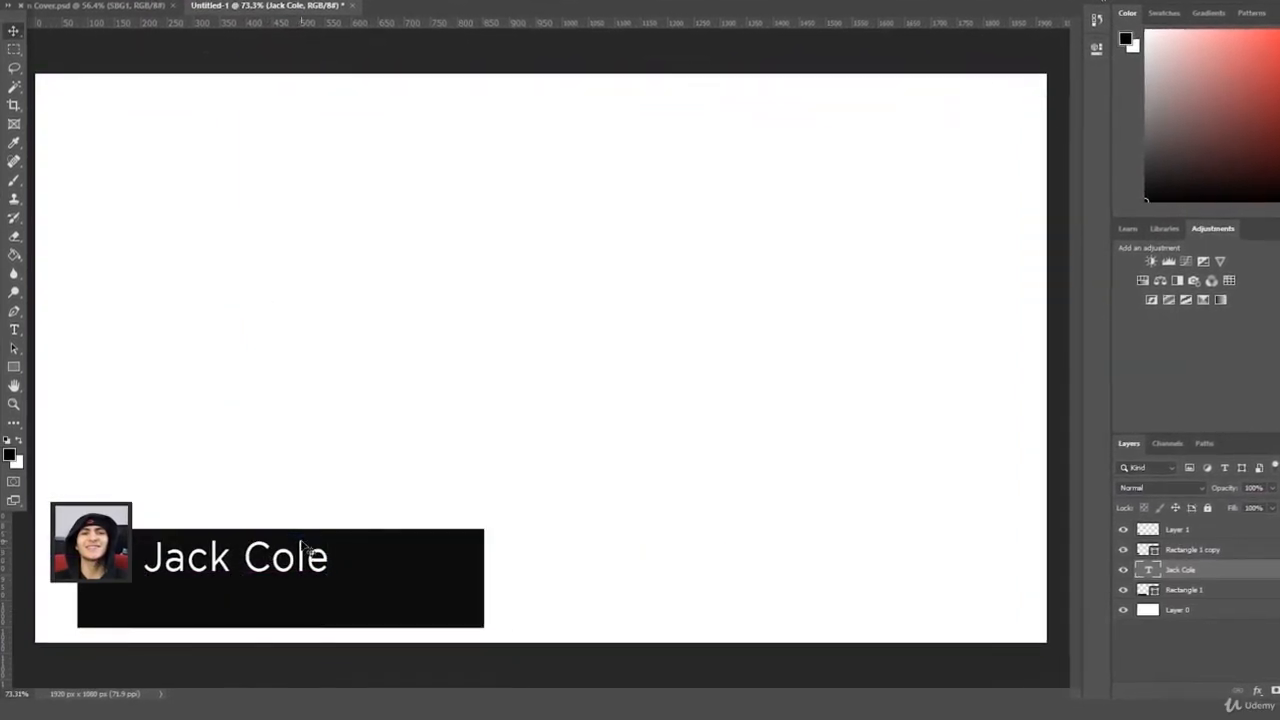
Shrink the name text and position it in the upper part of the long rectangle, beside the headshot
{"action": "key", "text": "ctrl+t"}
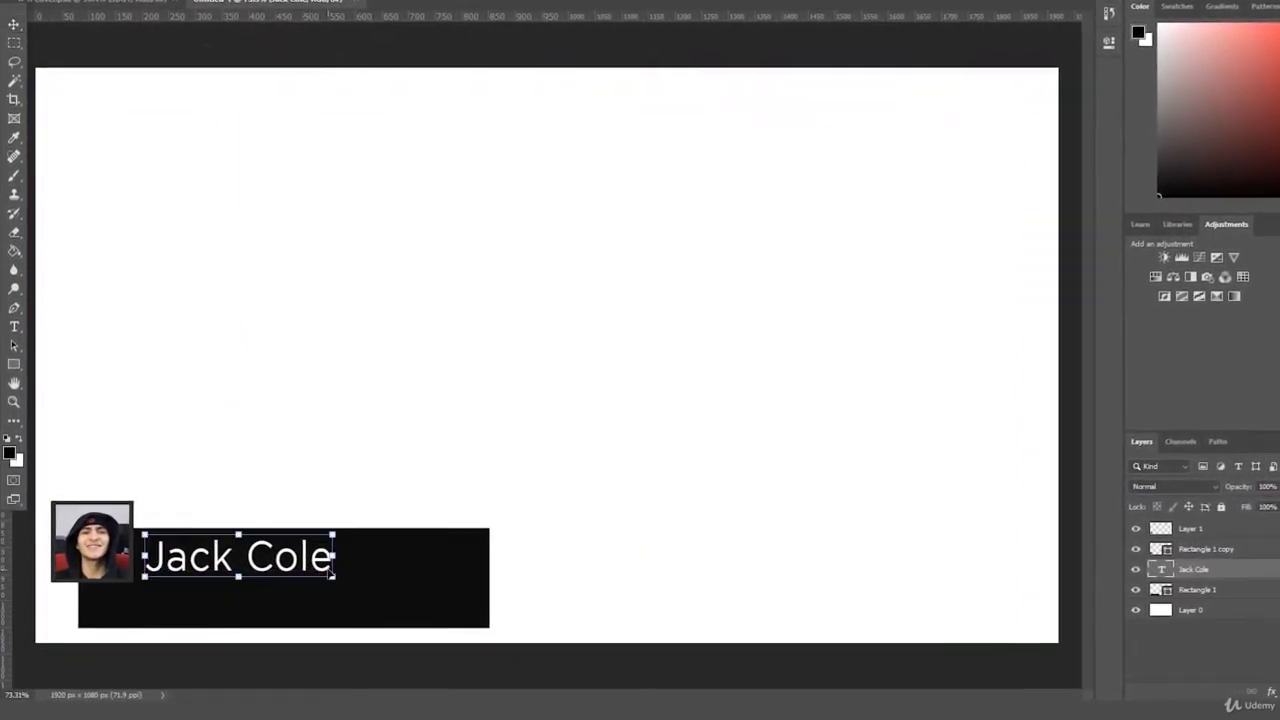
{"action": "left_click_drag", "start_coordinate": [336, 566], "coordinate": [271, 553]}
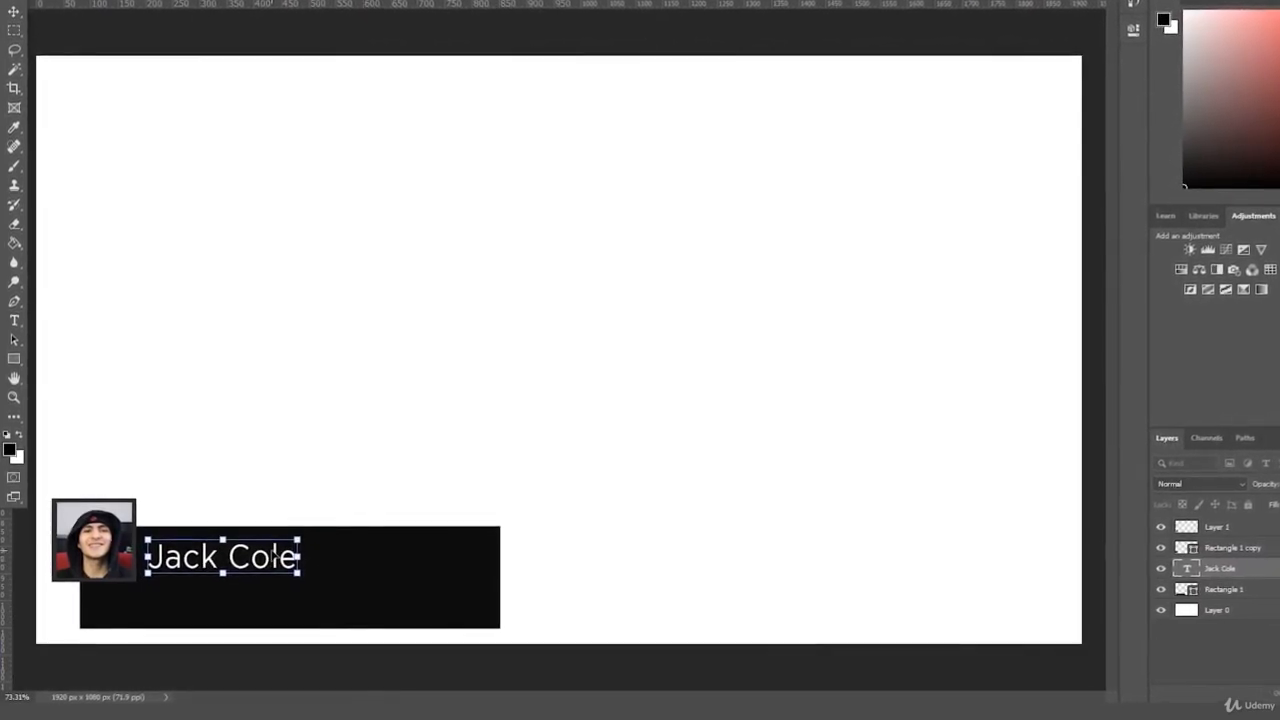
{"action": "key", "text": "Return"}
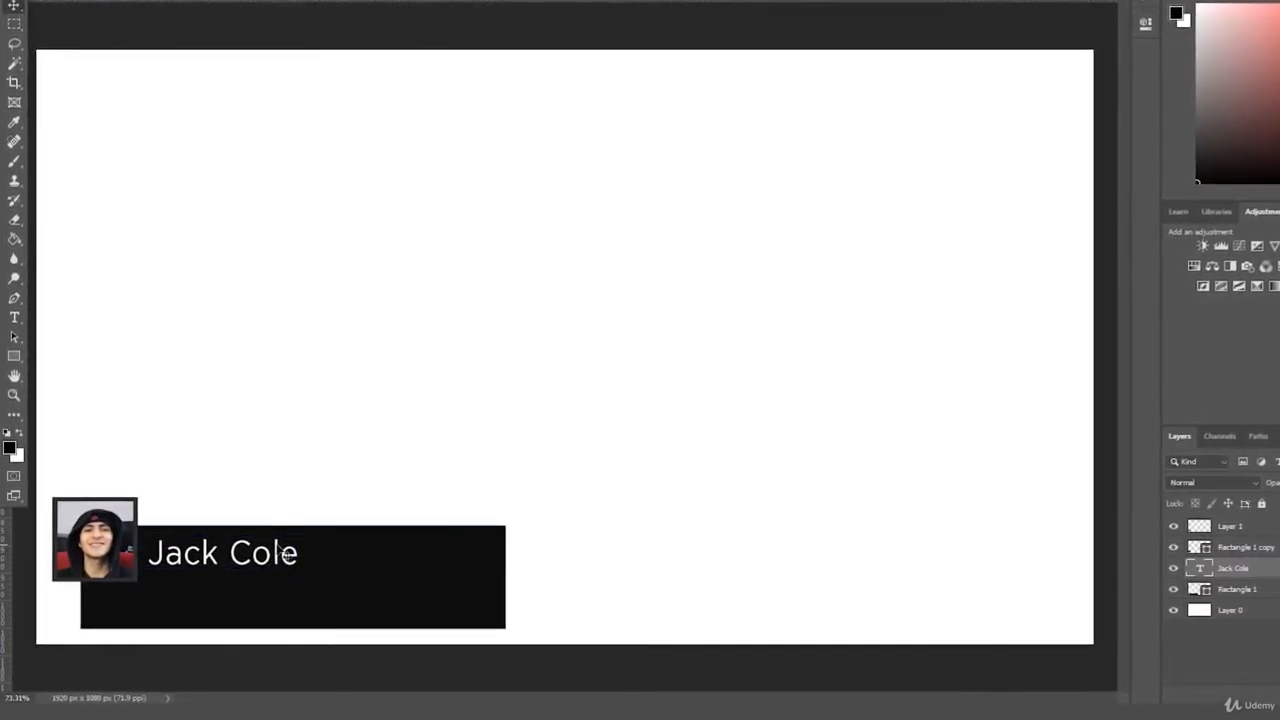
{"action": "key", "text": "ctrl+t"}
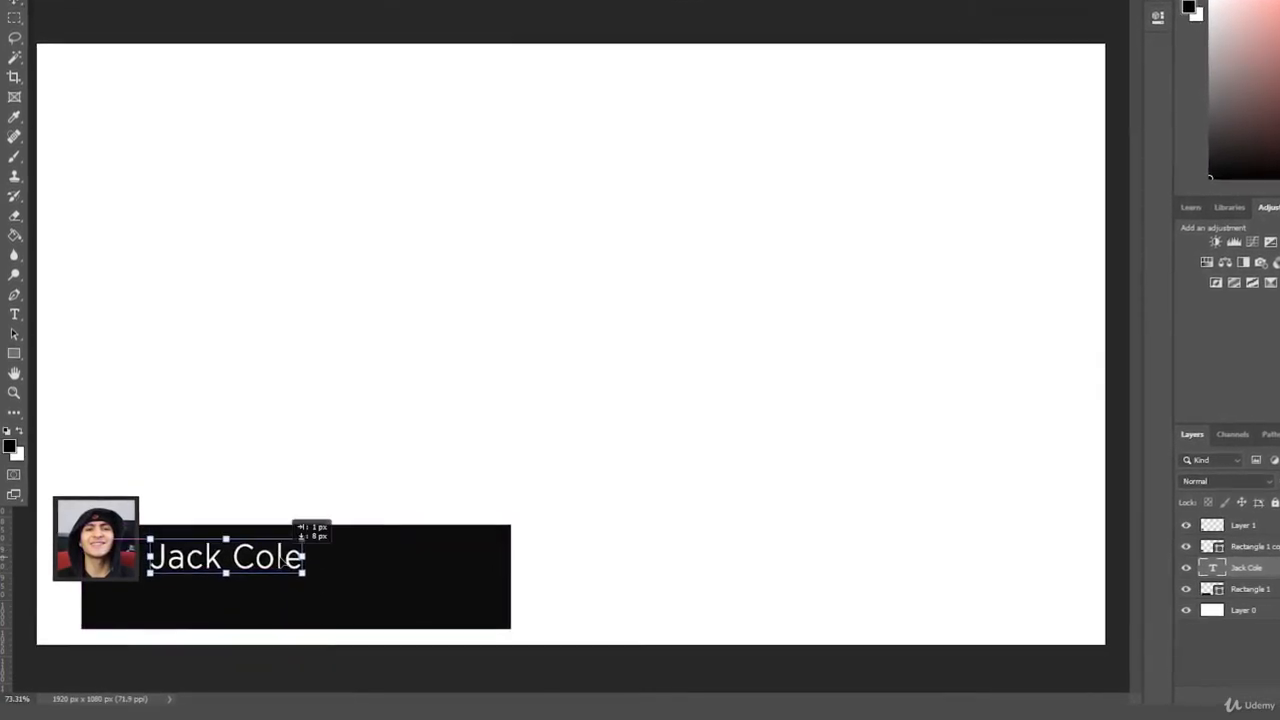
{"action": "key", "text": "Return"}
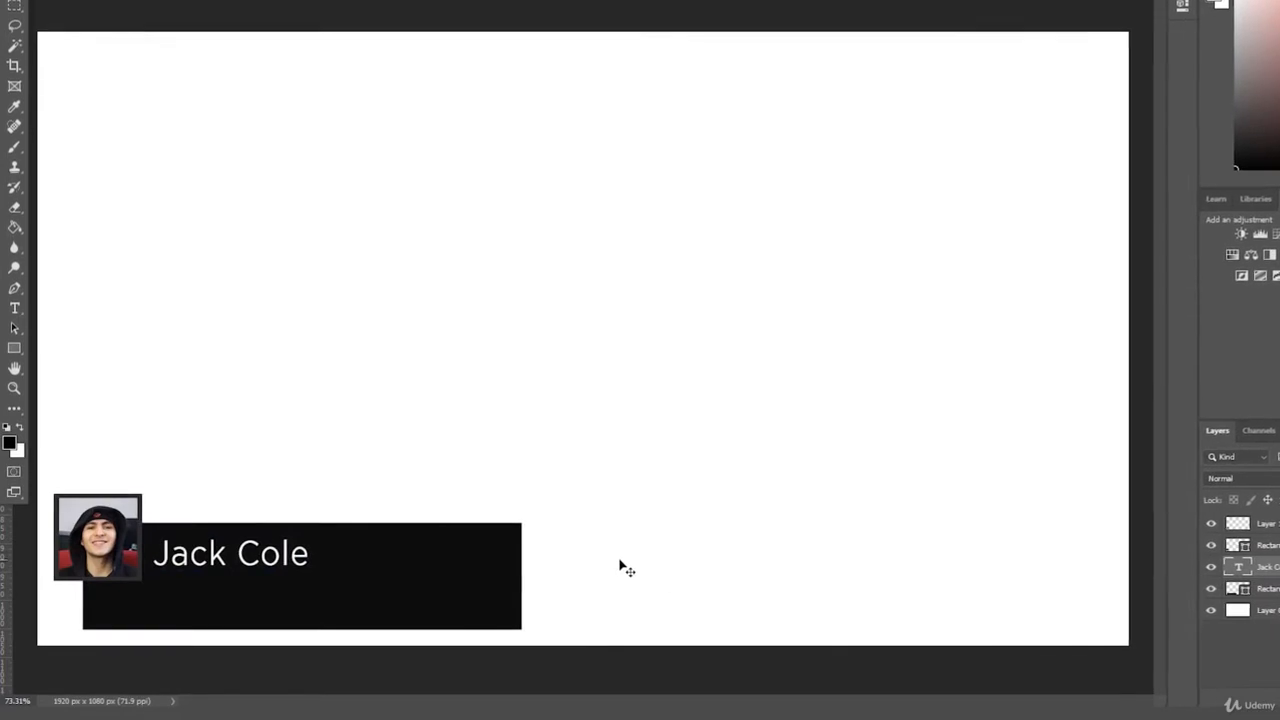
Enlarge the name text slightly from its upper-right corner
{"action": "key", "text": "ctrl+t"}
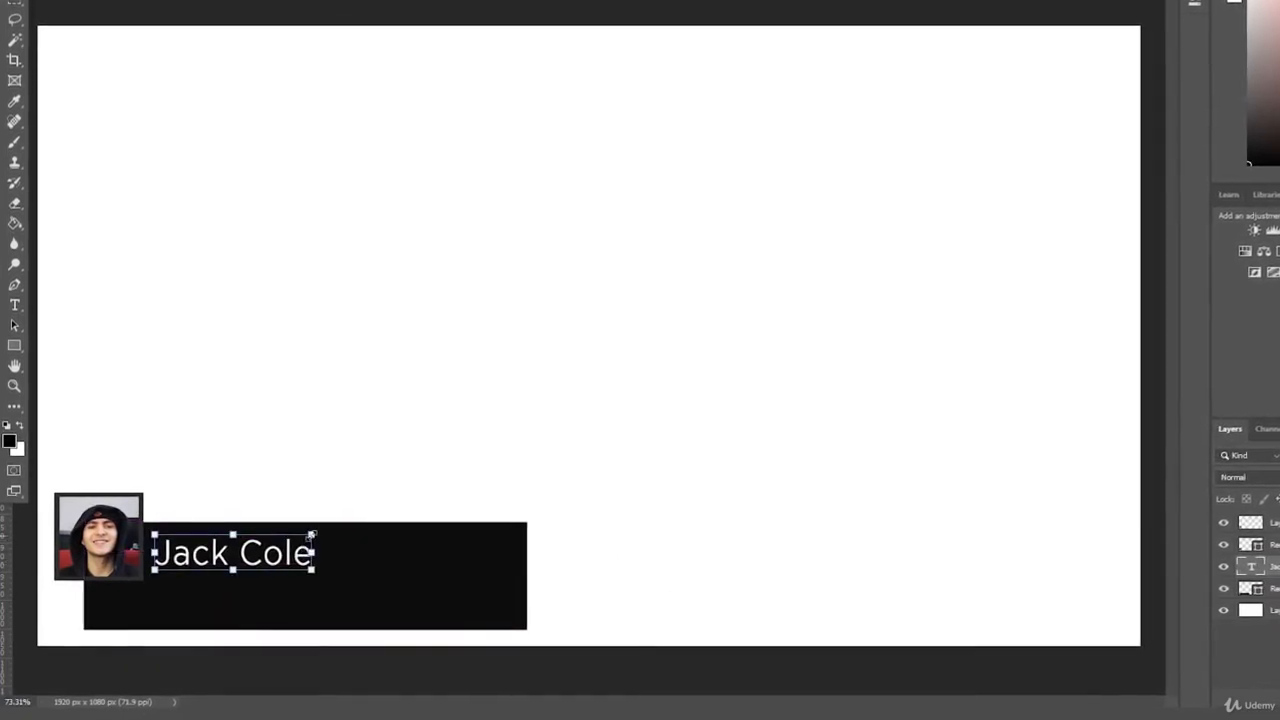
{"action": "mouse_move", "coordinate": [311, 535]}
{"action": "left_mouse_down"}
{"action": "mouse_move", "coordinate": [330, 522]}
{"action": "mouse_move", "coordinate": [335, 538]}
{"action": "left_mouse_up"}
{"action": "key", "text": "Return"}
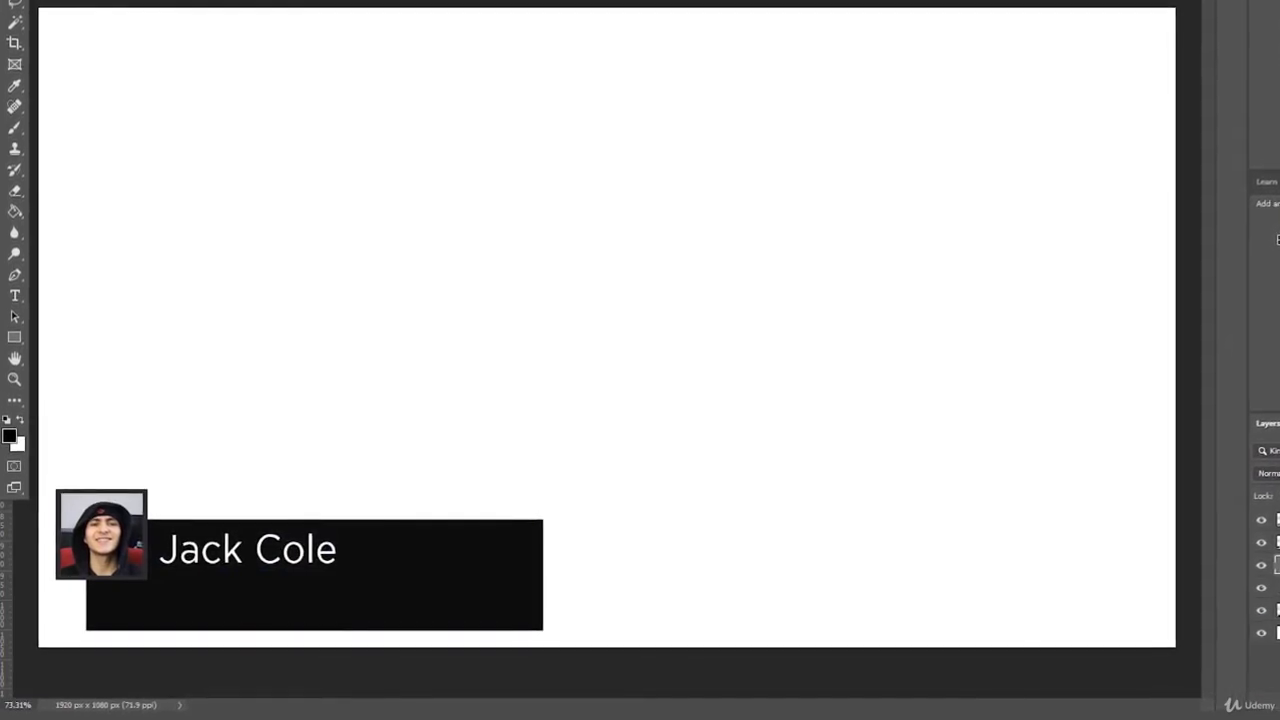
Replace the duplicated name text with the website address and move it directly below the name inside the rectangle
{"action": "left_click", "coordinate": [15, 294]}
{"action": "triple_click", "coordinate": [270, 549]}
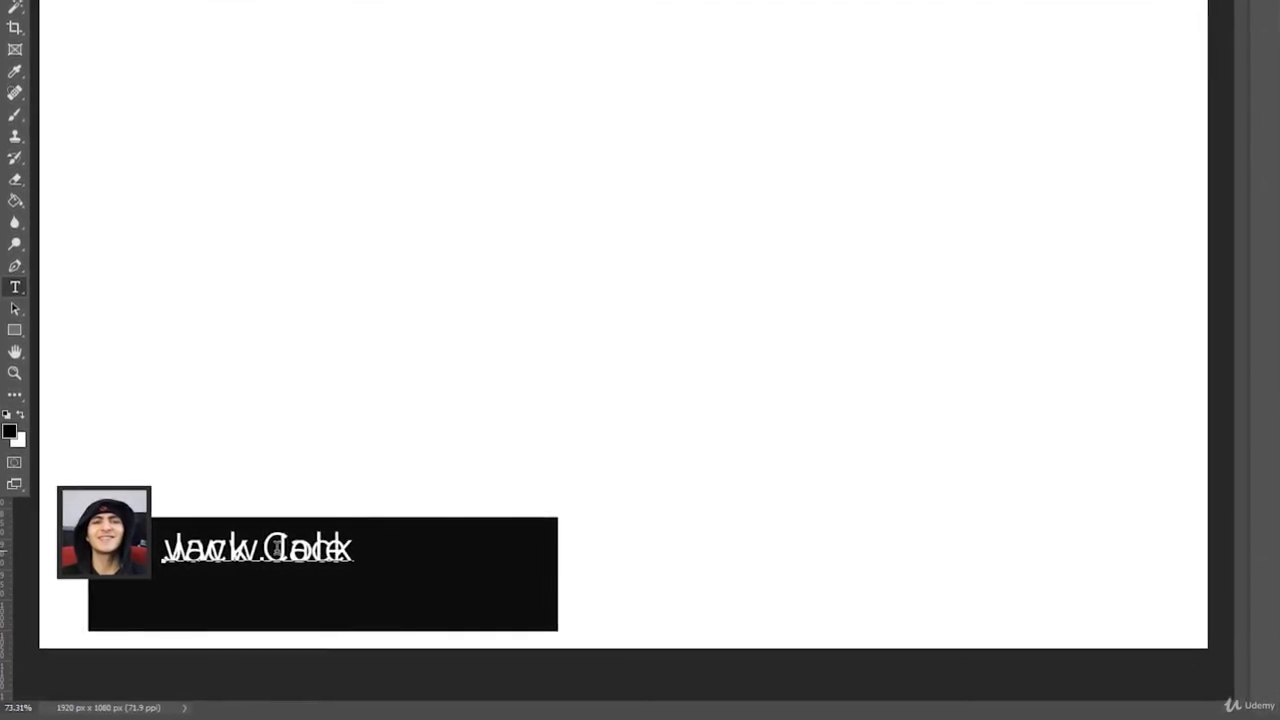
{"action": "type", "text": "Col"}
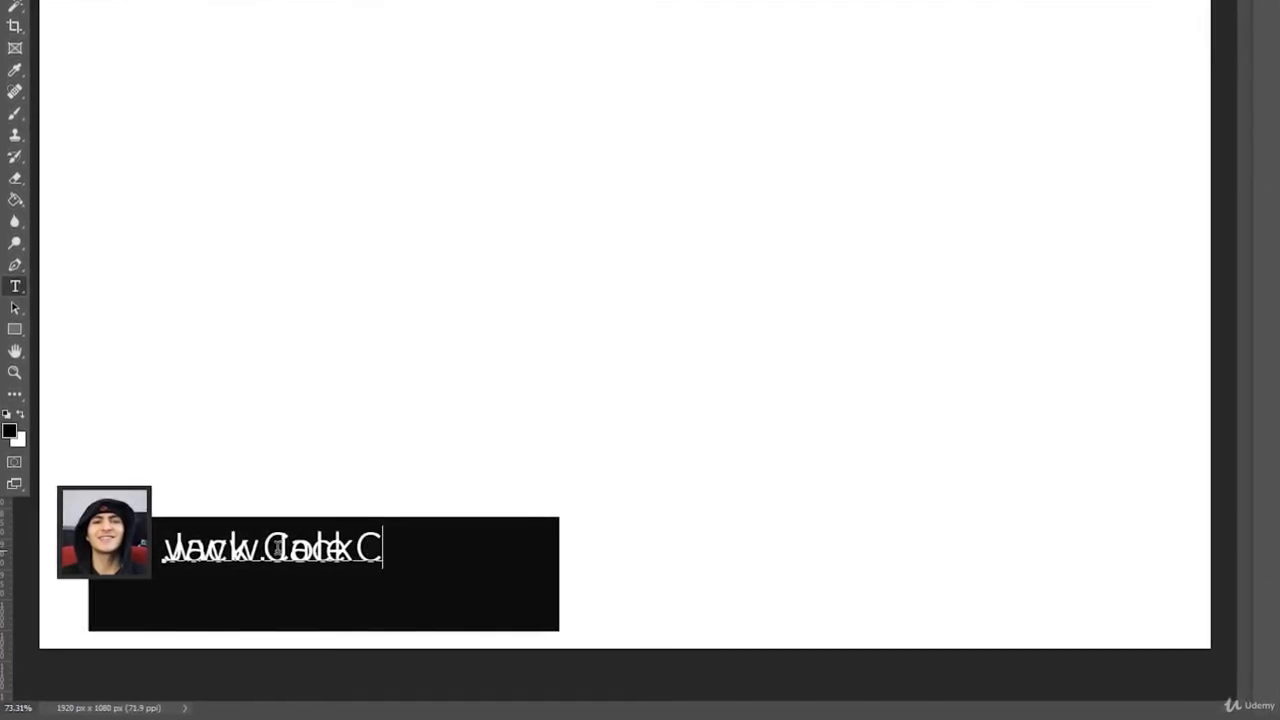
{"action": "type", "text": "e.tube"}
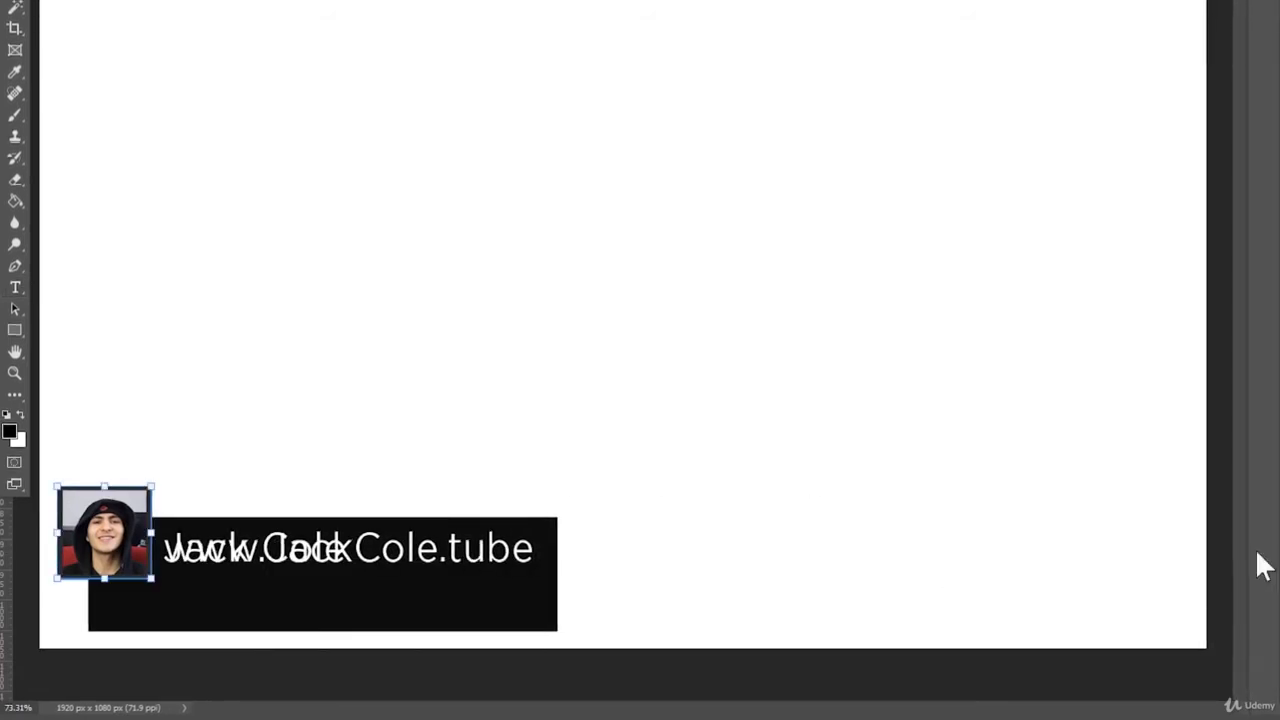
{"action": "left_click_drag", "start_coordinate": [456, 551], "coordinate": [456, 604]}
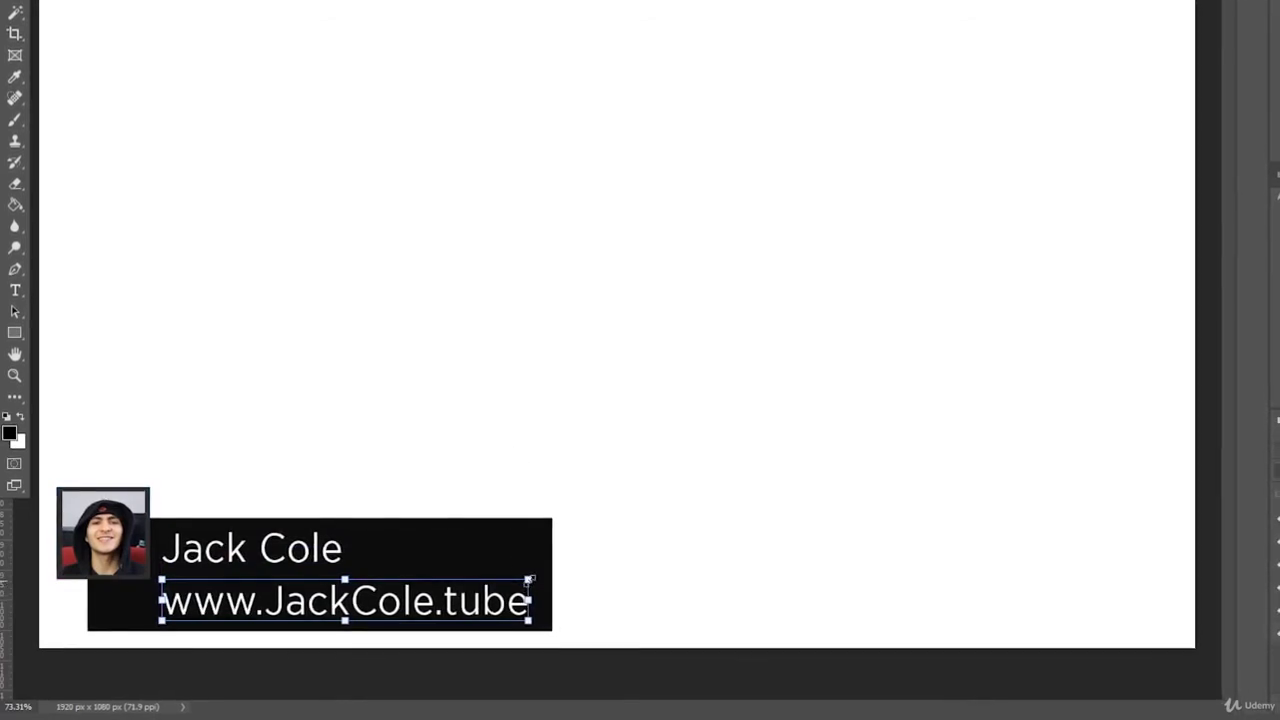
Try shrinking the website address from its upper-right corner, and undo the change
{"action": "left_click_drag", "start_coordinate": [528, 580], "coordinate": [484, 586]}
{"action": "key", "text": "ctrl+z"}
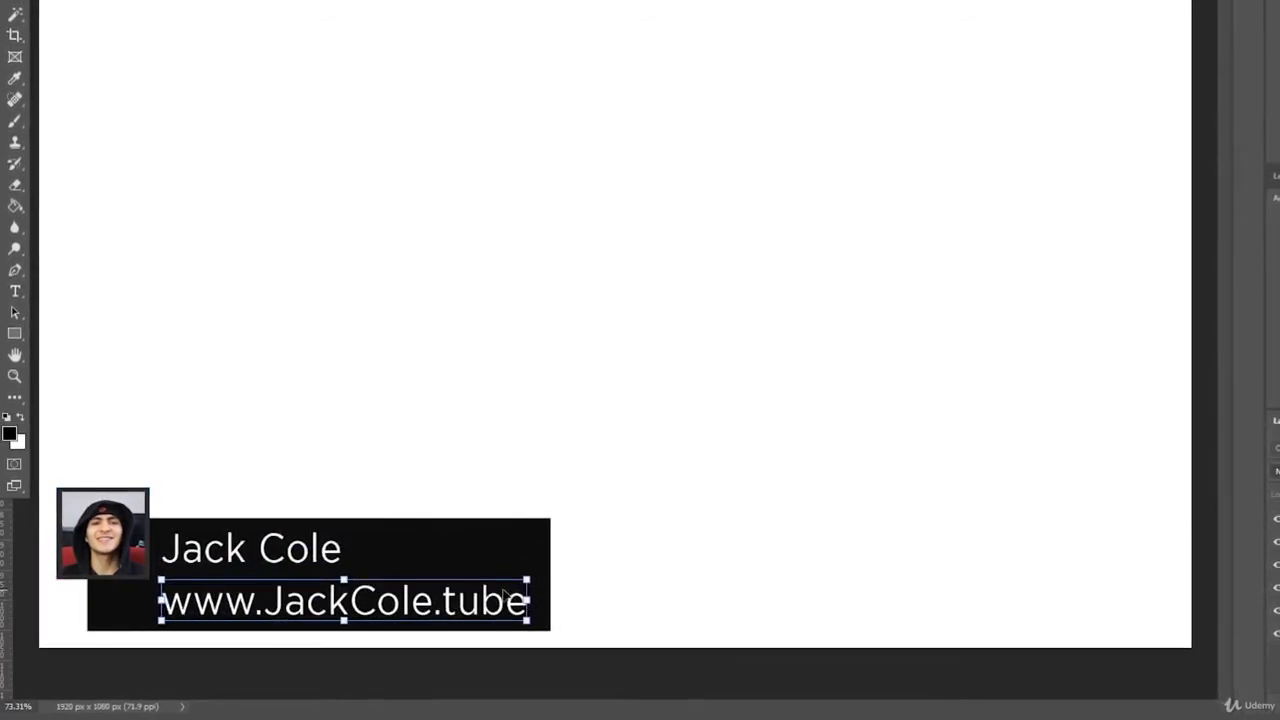
{"action": "key", "text": "Escape"}
Change the website address to an italic font style
{"action": "left_click", "coordinate": [15, 292]}
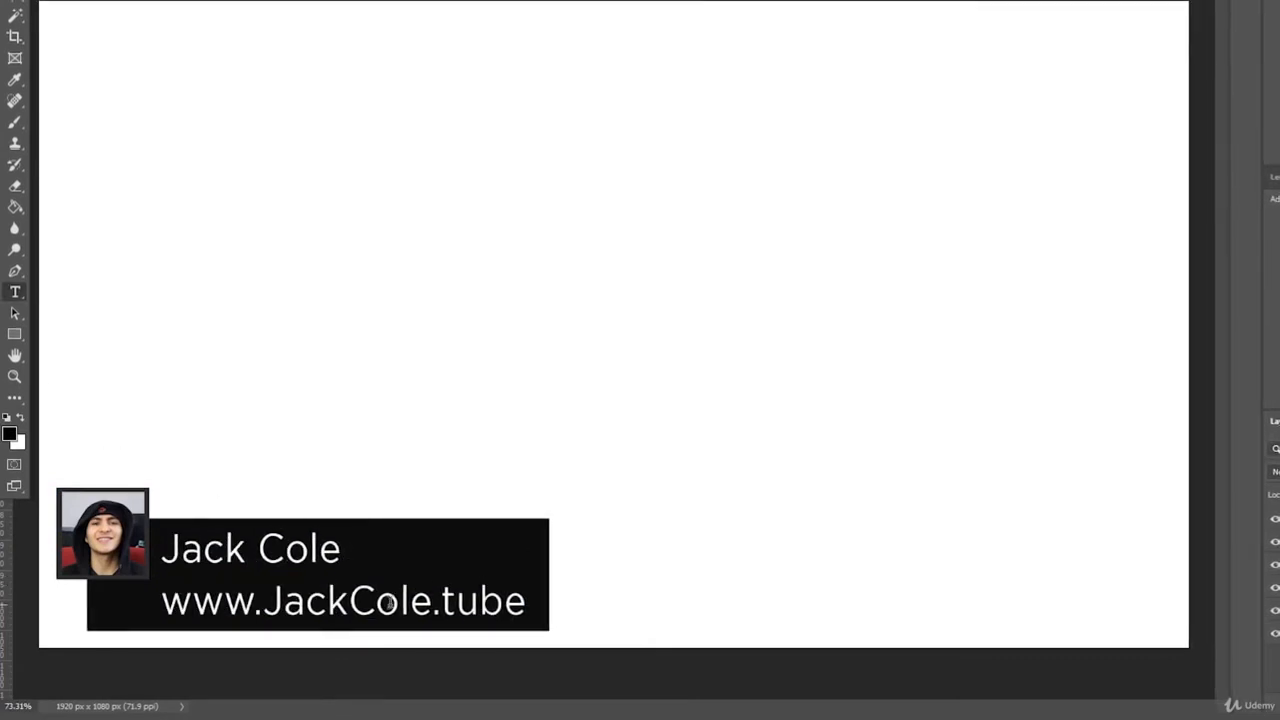
{"action": "triple_click", "coordinate": [391, 601]}
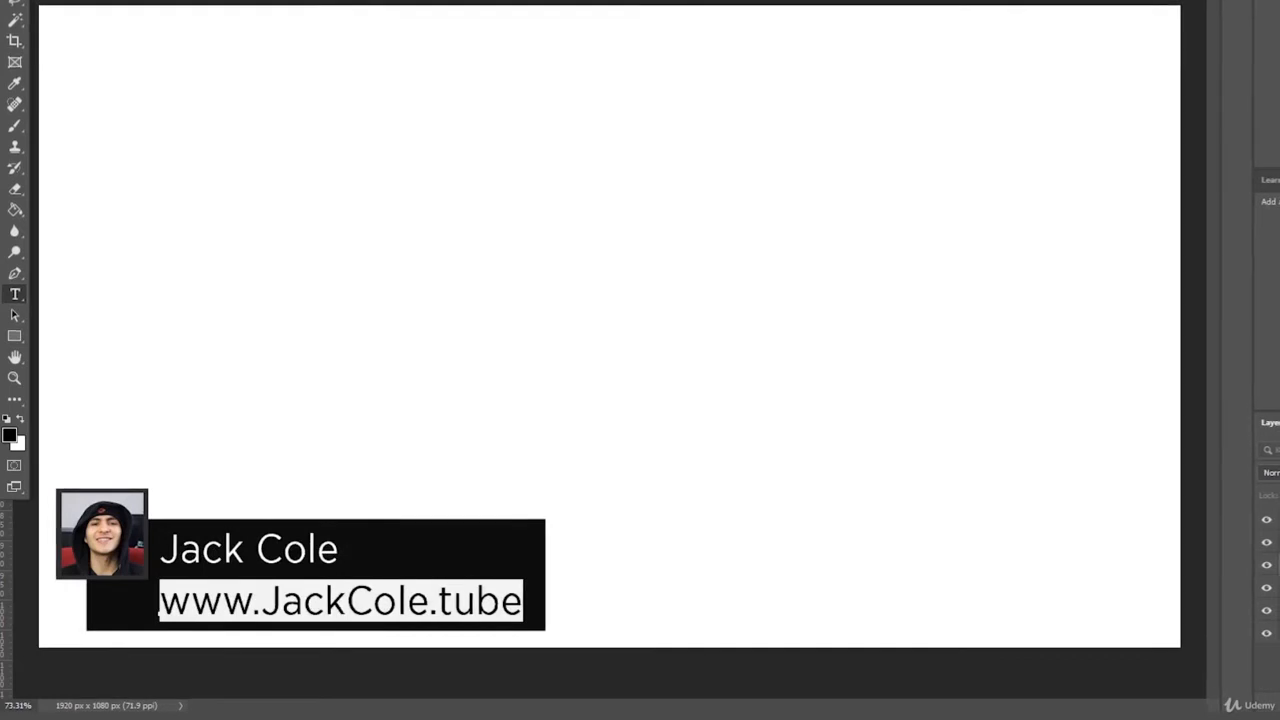
{"action": "left_click", "coordinate": [238, 0]}
{"action": "left_click", "coordinate": [238, 0]}
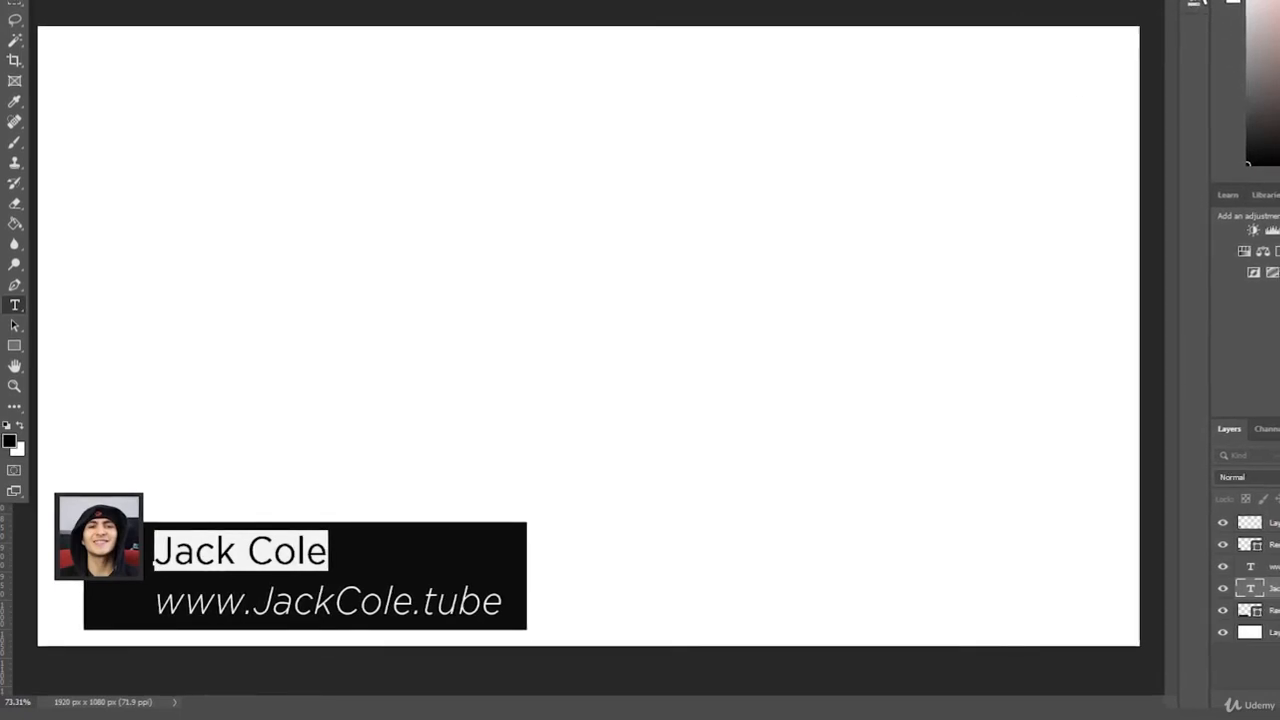
Try a leading of 40.54 pt and a tracking of 660 on the name text, and undo the changes
{"action": "left_click", "coordinate": [1192, 5]}
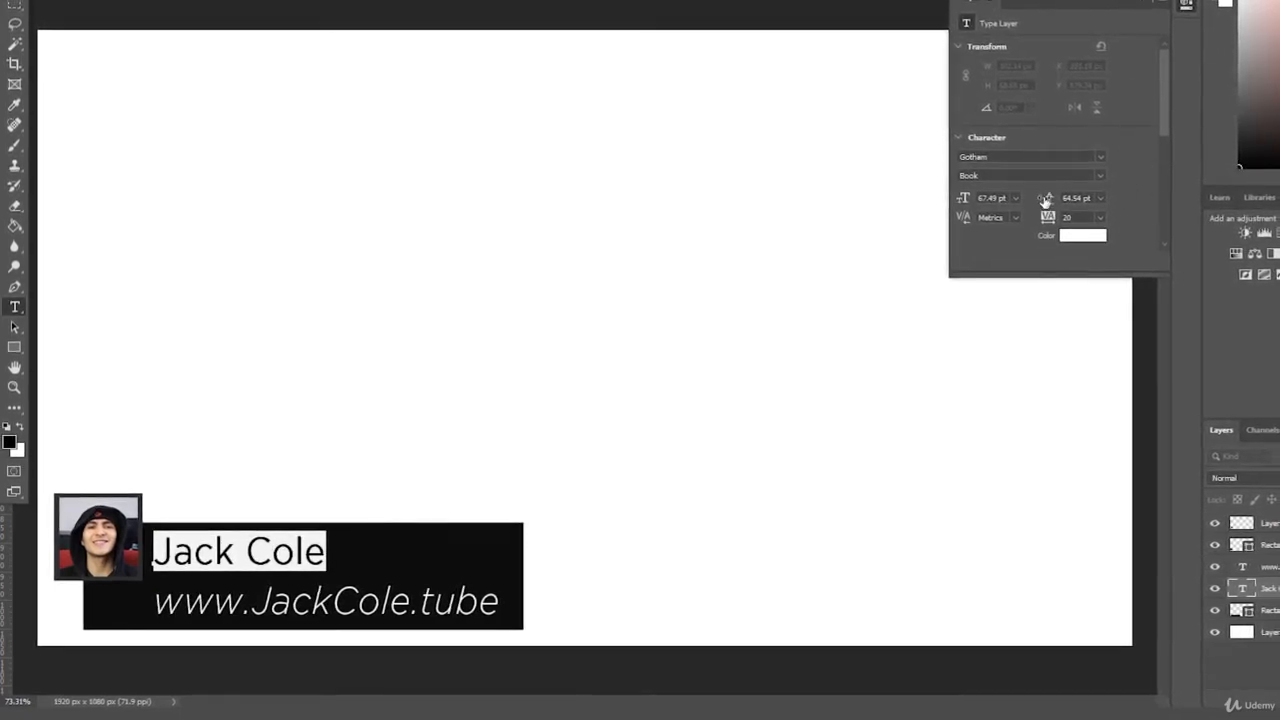
{"action": "left_click_drag", "start_coordinate": [1047, 200], "coordinate": [966, 220]}
{"action": "key", "text": "ctrl+z"}
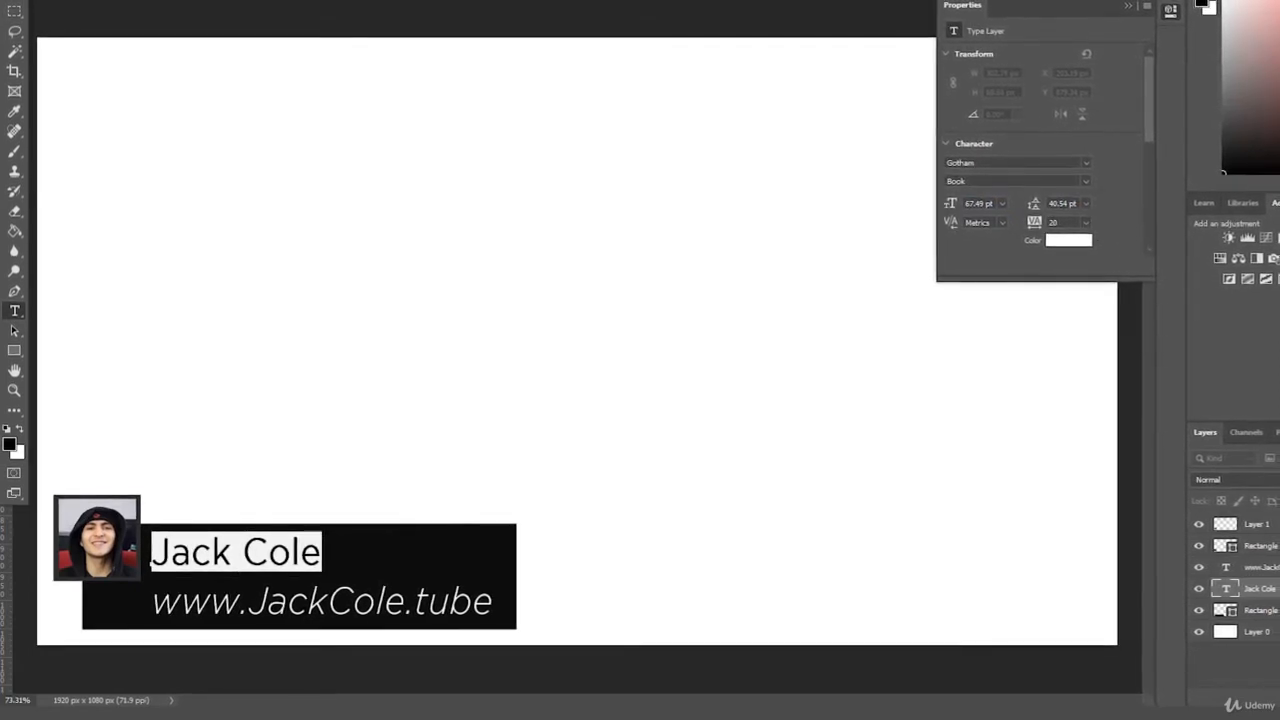
{"action": "left_click_drag", "start_coordinate": [1036, 224], "coordinate": [1058, 227]}
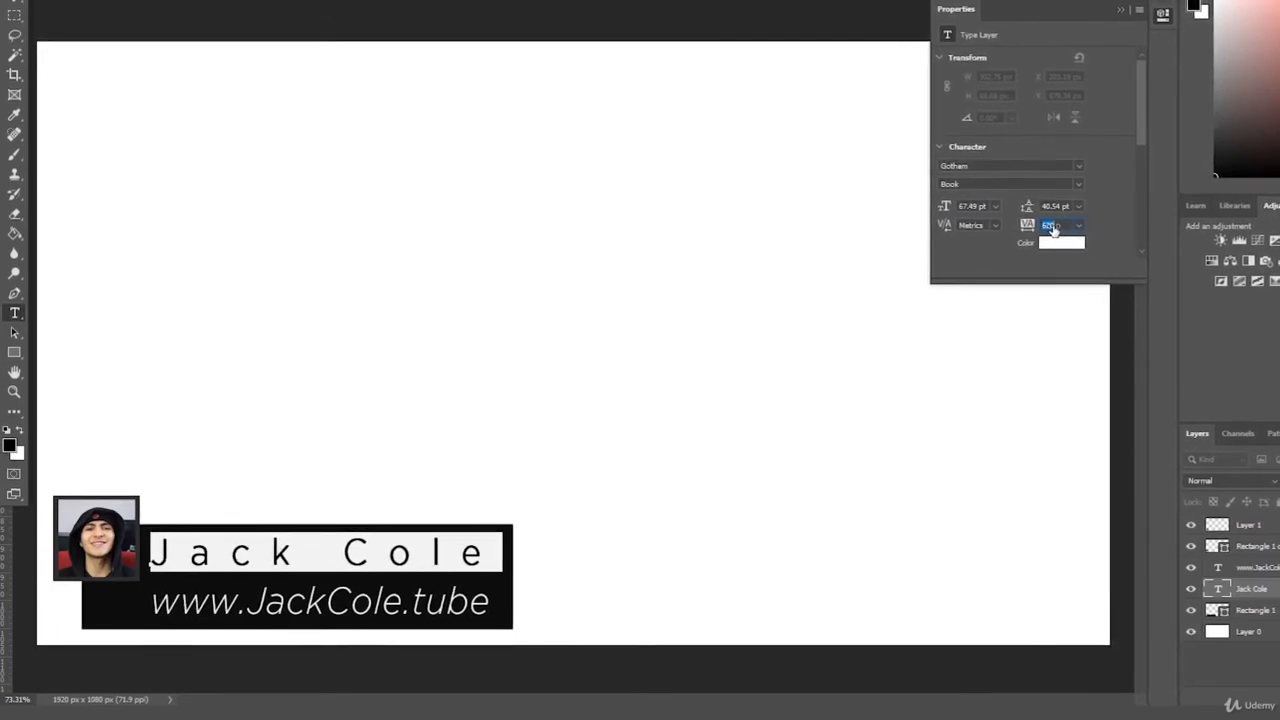
{"action": "left_click_drag", "start_coordinate": [1052, 228], "coordinate": [1050, 229]}
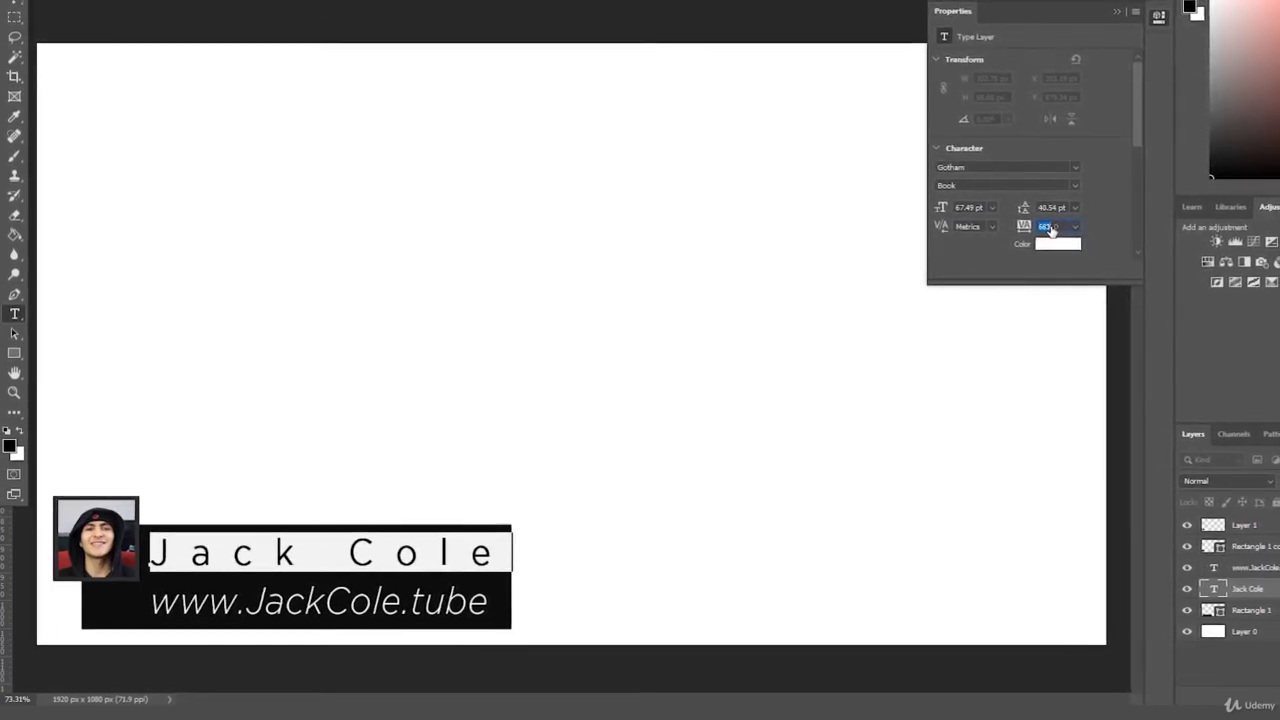
{"action": "left_click", "coordinate": [277, 395]}
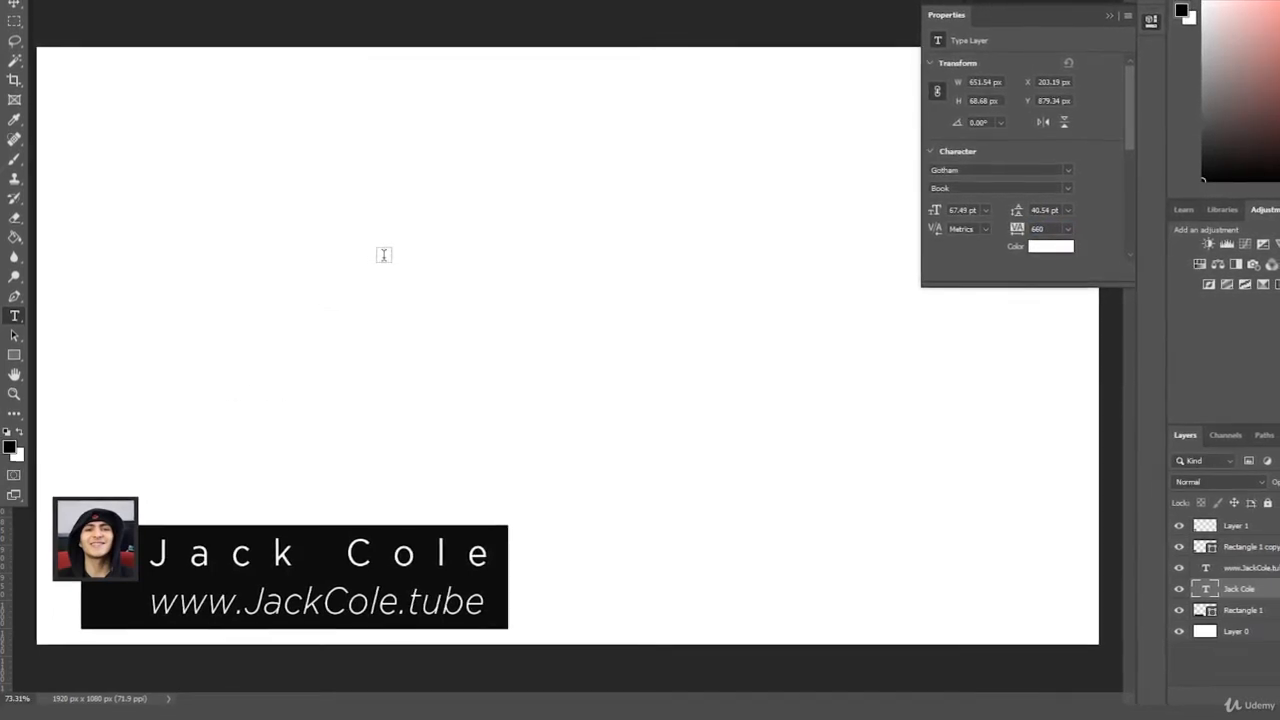
{"action": "key", "text": "ctrl+z"}
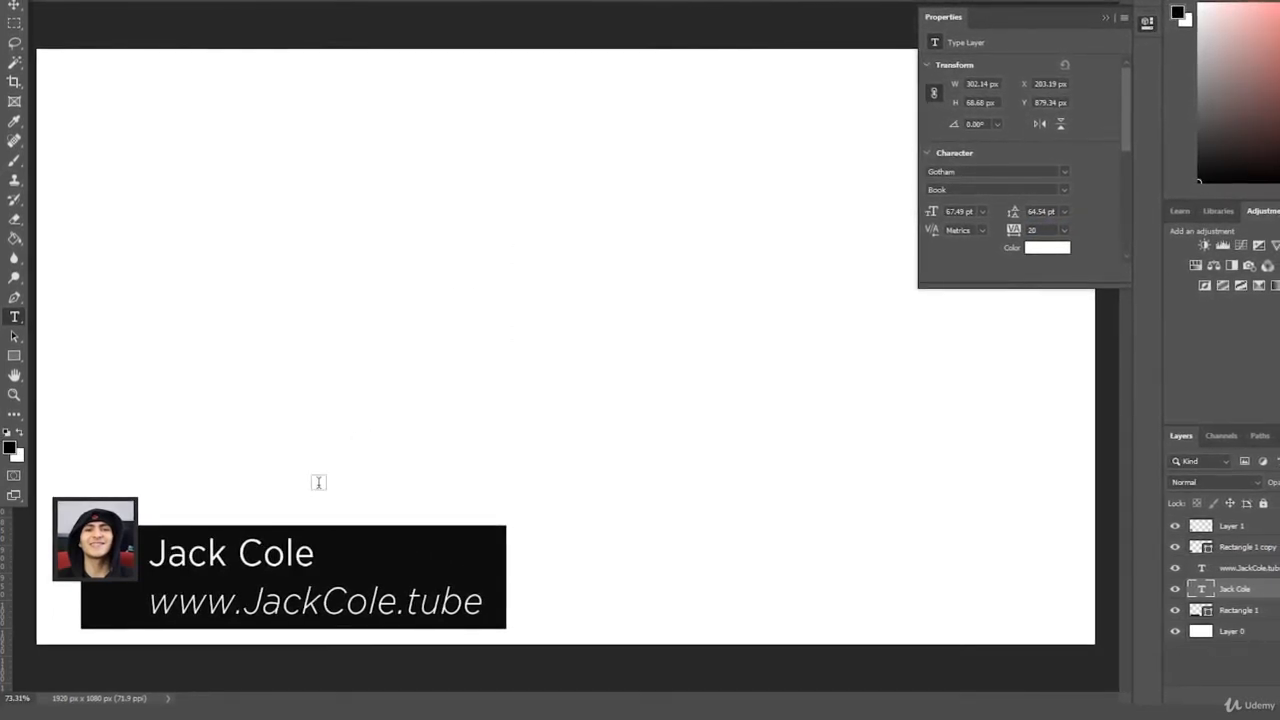
{"action": "triple_click", "coordinate": [234, 558]}
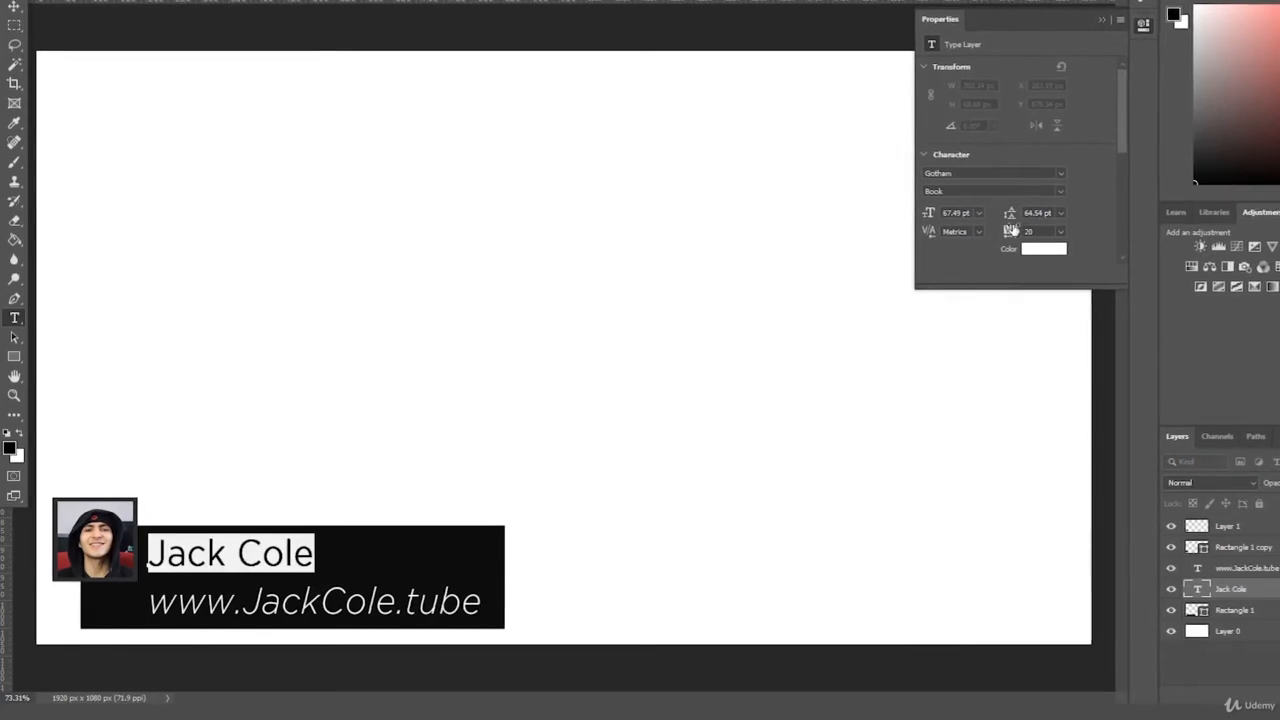
{"action": "left_click_drag", "start_coordinate": [1010, 231], "coordinate": [1020, 231]}
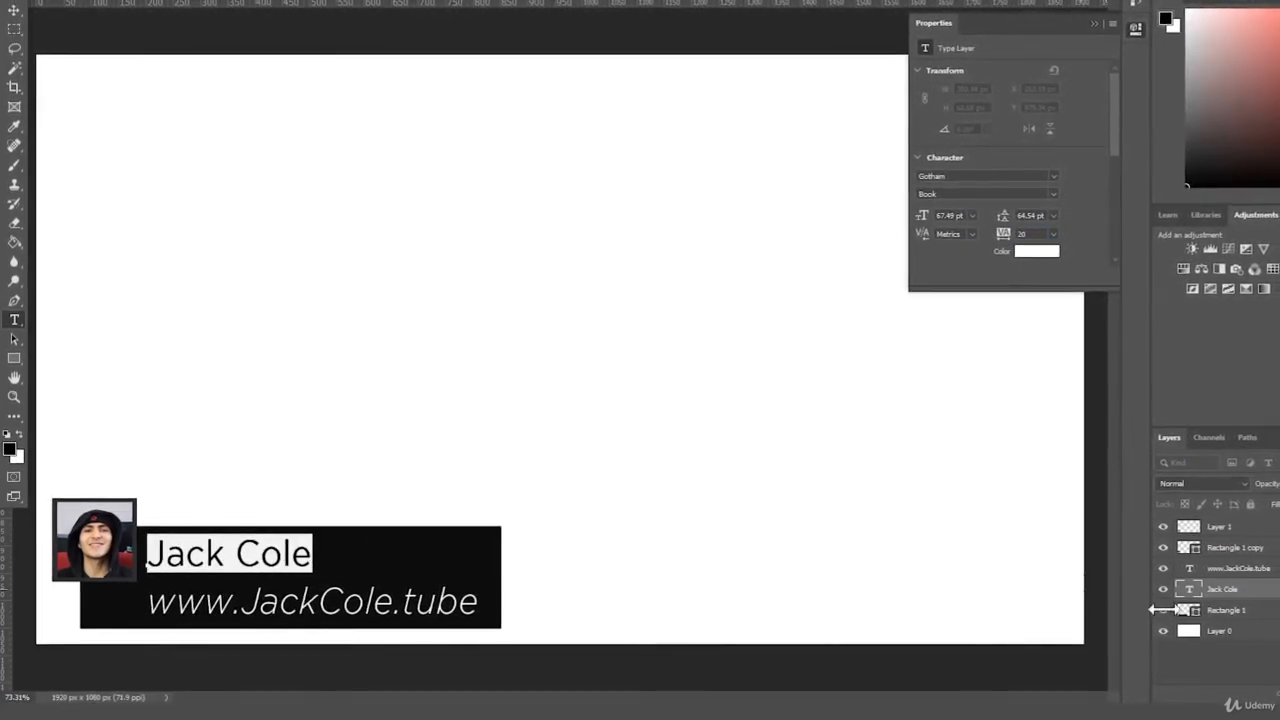
Shrink the website address from its lower-right corner to a font size of about 47.6 pt
{"action": "left_click", "coordinate": [1254, 638]}
{"action": "left_click", "coordinate": [1272, 570]}
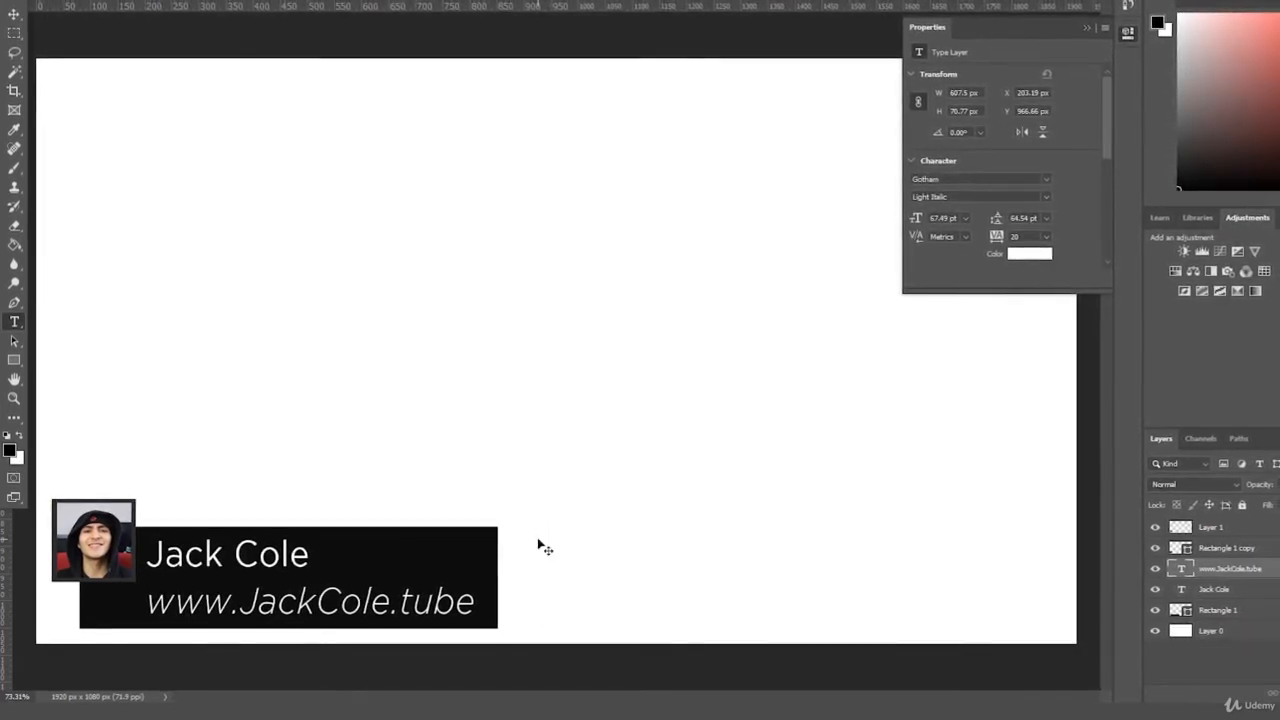
{"action": "key", "text": "ctrl+t"}
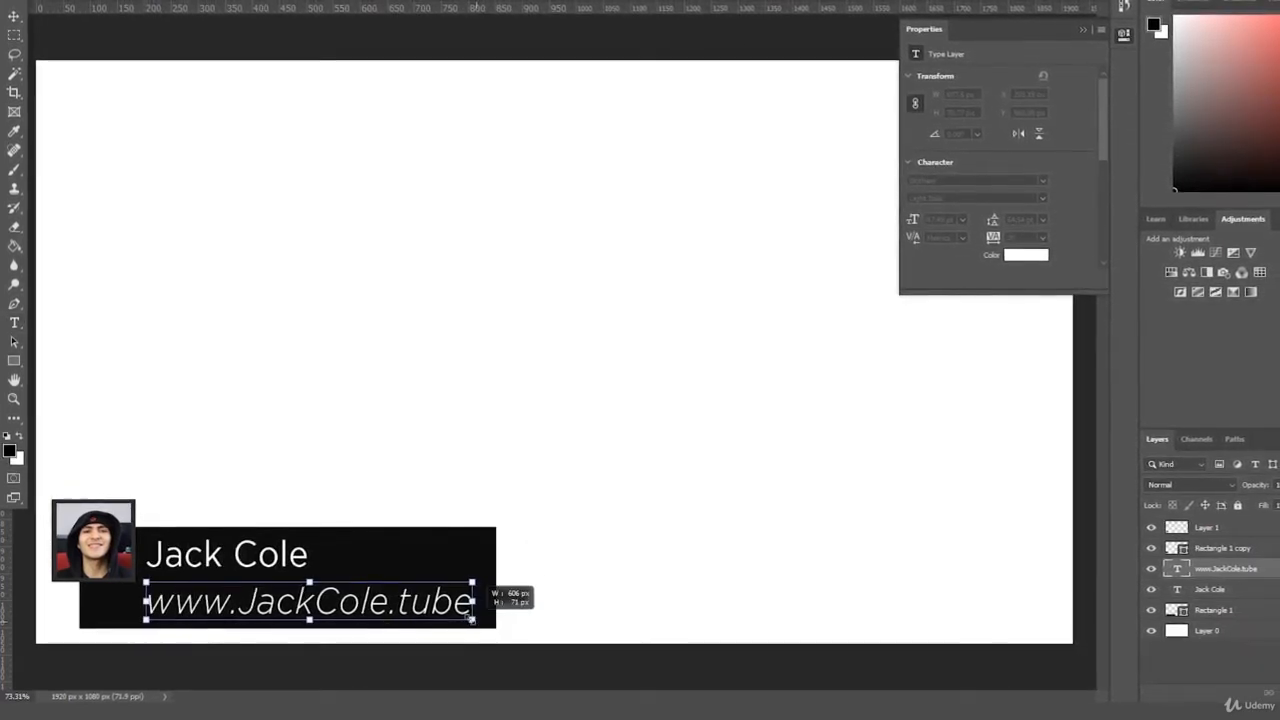
{"action": "left_click_drag", "start_coordinate": [383, 603], "coordinate": [378, 602]}
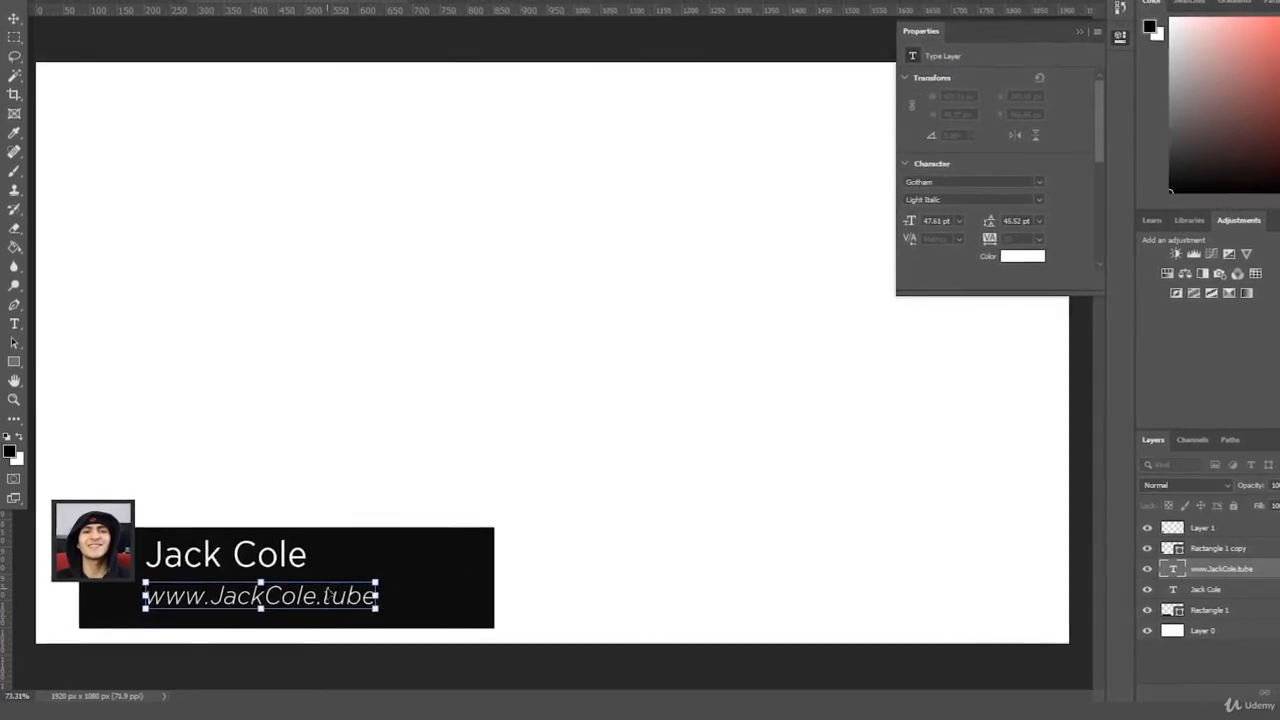
Scale the name and website text down together to about 313 px wide, tucked into the rectangle's upper part beside the headshot
{"action": "left_click", "coordinate": [1226, 589]}
{"action": "left_click", "coordinate": [1229, 569], "text": "shift"}
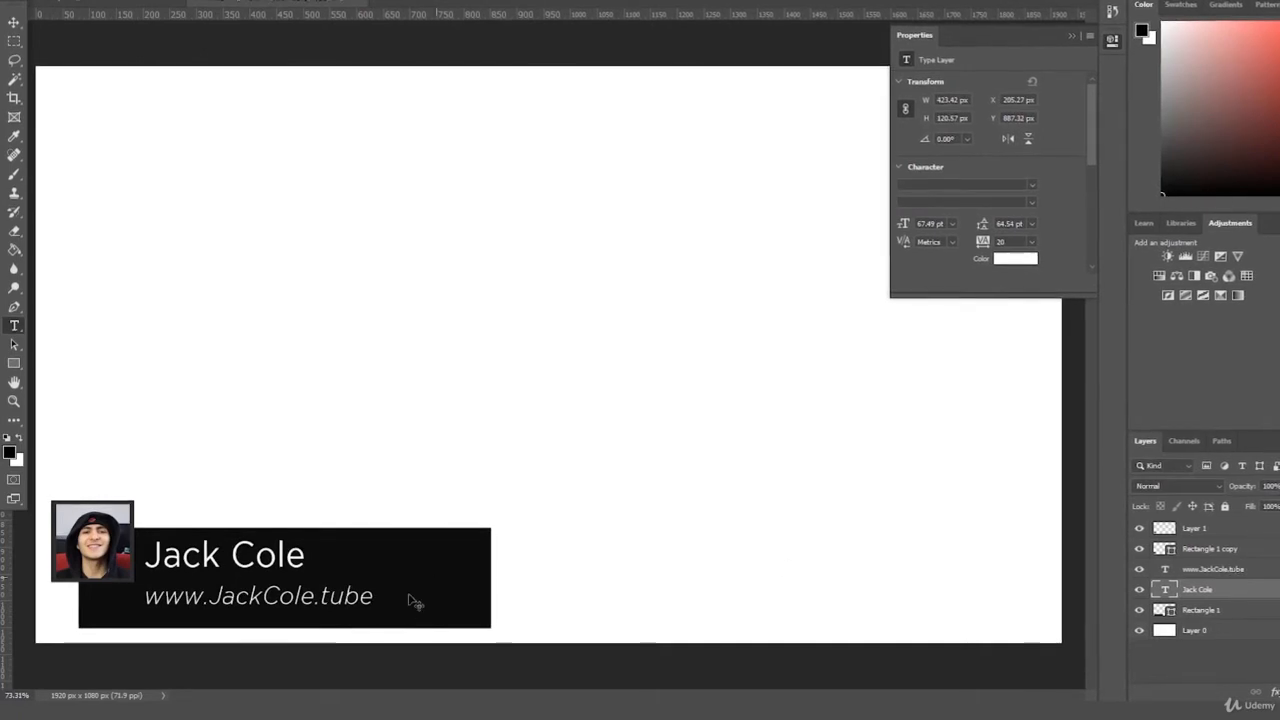
{"action": "left_click_drag", "start_coordinate": [376, 601], "coordinate": [262, 559]}
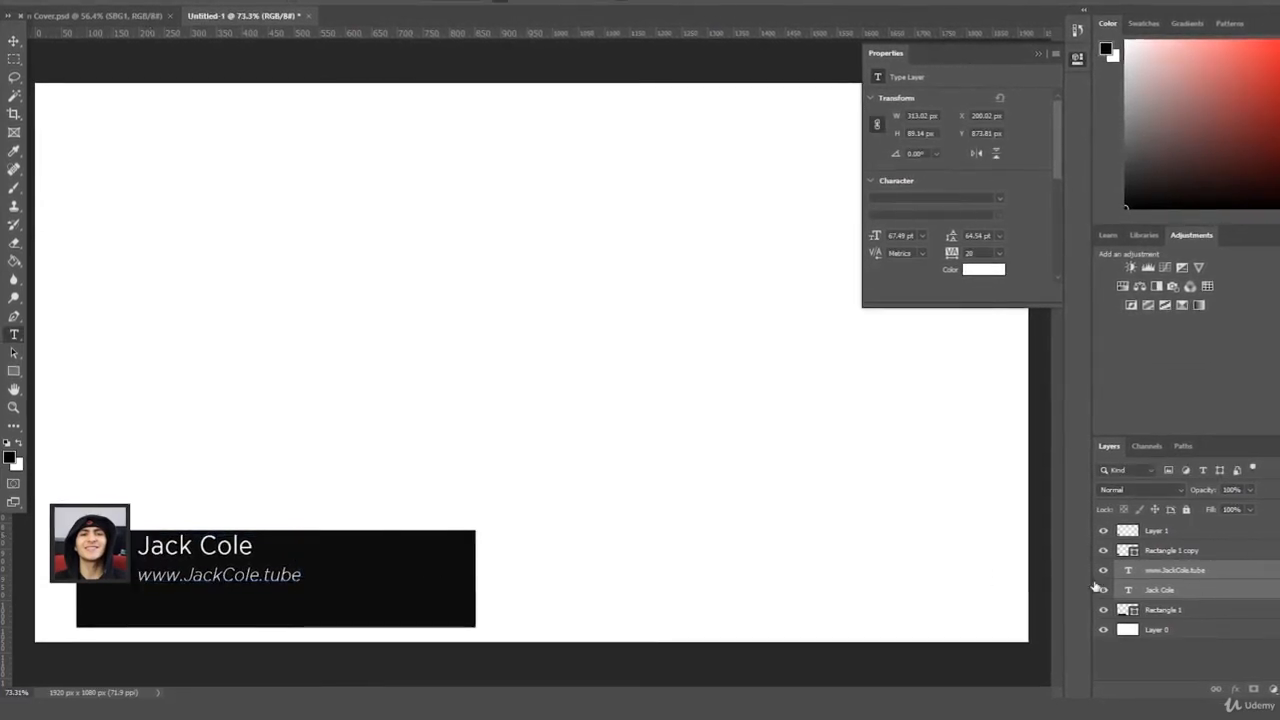
Shrink the dark rectangle behind the text from its lower-right corner to about 475 × 122 px
{"action": "left_click", "coordinate": [1177, 611]}
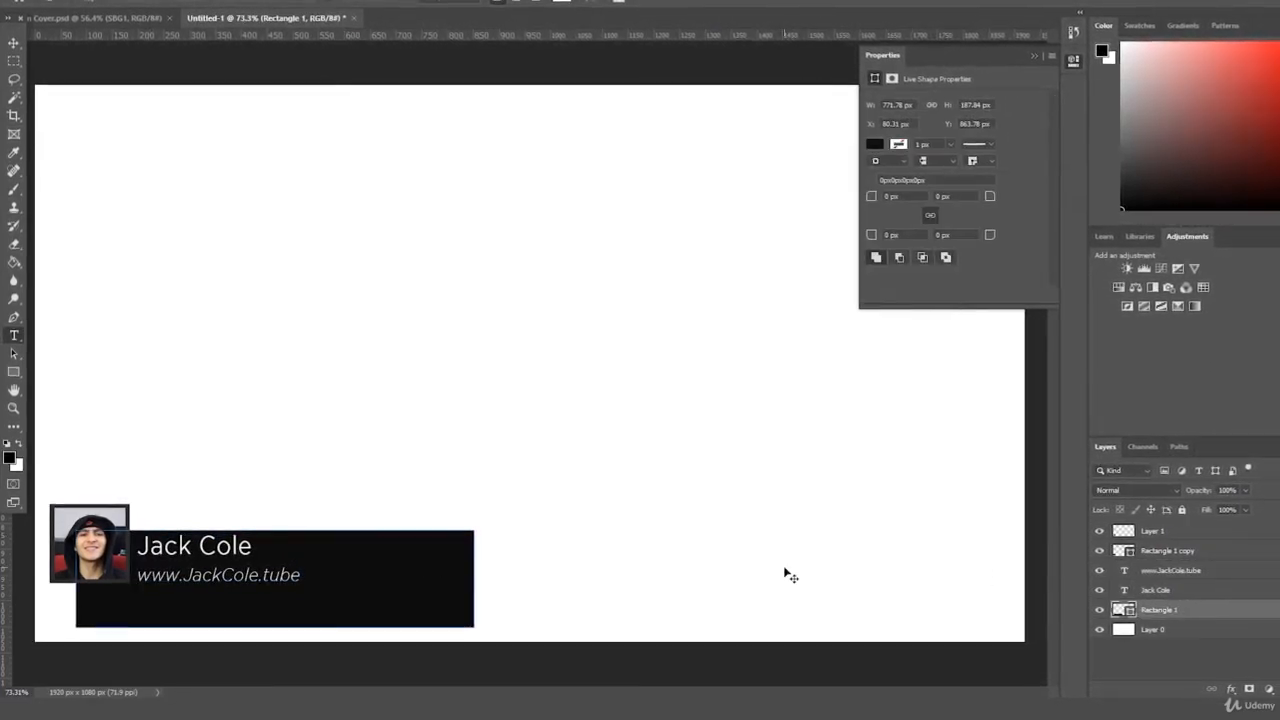
{"action": "key", "text": "ctrl+t"}
{"action": "left_click_drag", "start_coordinate": [472, 624], "coordinate": [328, 562]}
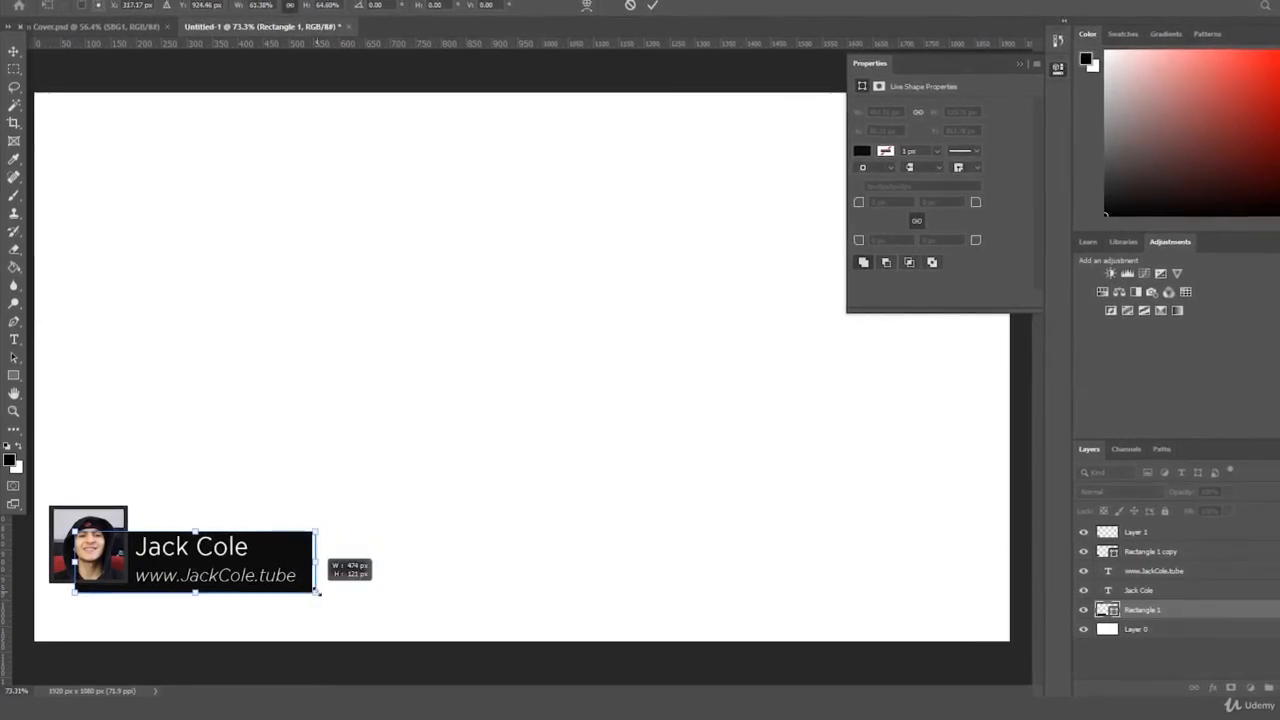
{"action": "left_click_drag", "start_coordinate": [318, 592], "coordinate": [316, 591]}
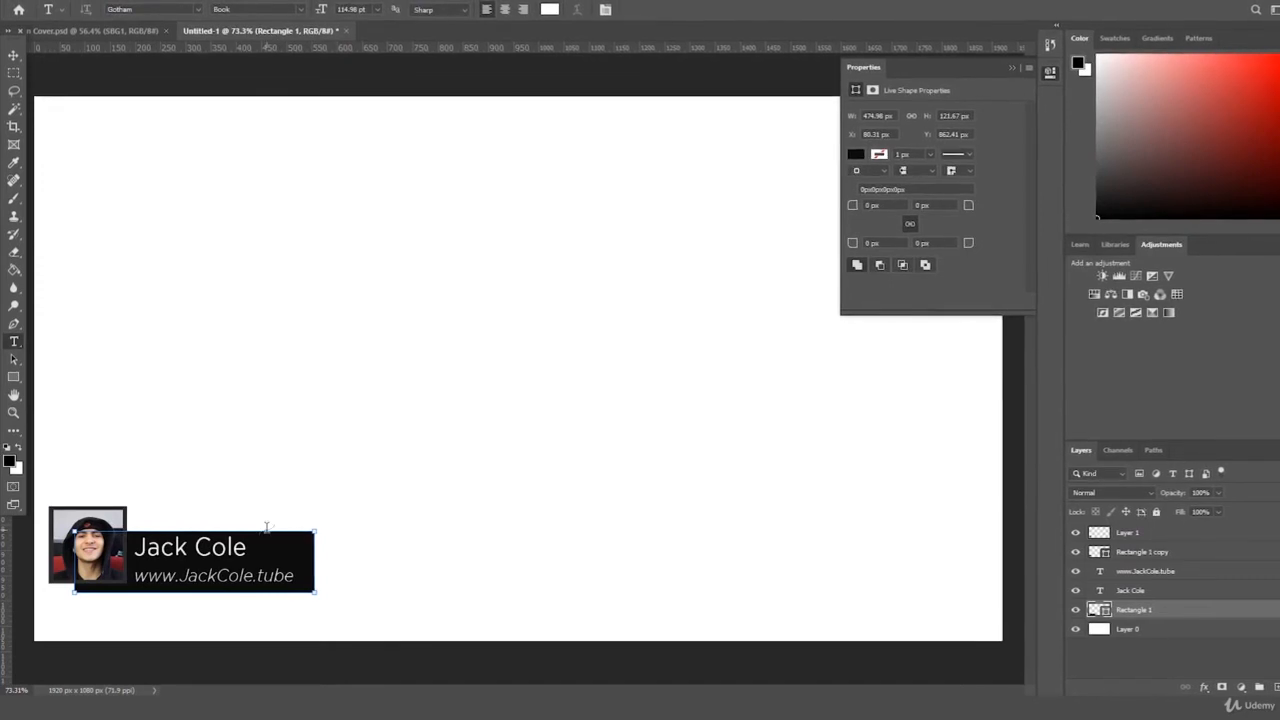
Scale the dark rectangle and both text lines together to about 110%, extending slightly past the website address
{"action": "left_click", "coordinate": [1158, 572], "text": "shift"}
{"action": "key", "text": "ctrl+t"}
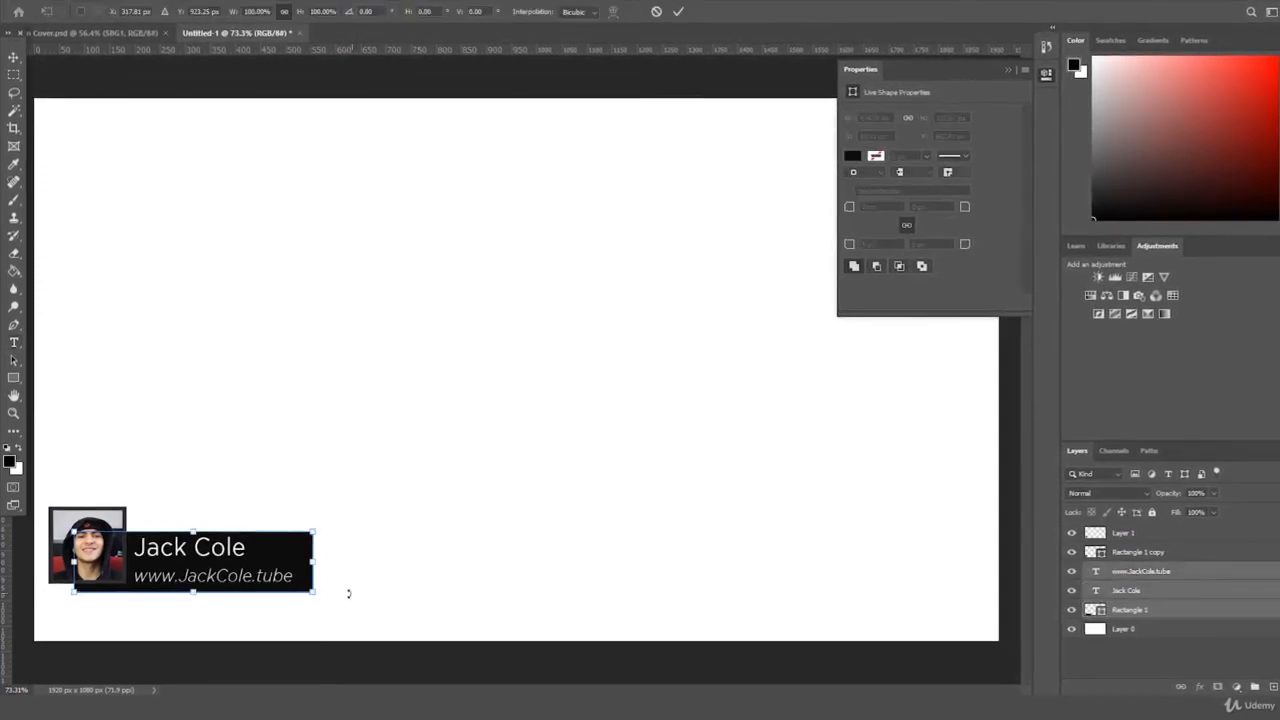
{"action": "mouse_move", "coordinate": [318, 594]}
{"action": "left_mouse_down"}
{"action": "mouse_move", "coordinate": [334, 598]}
{"action": "mouse_move", "coordinate": [306, 588]}
{"action": "left_mouse_up"}
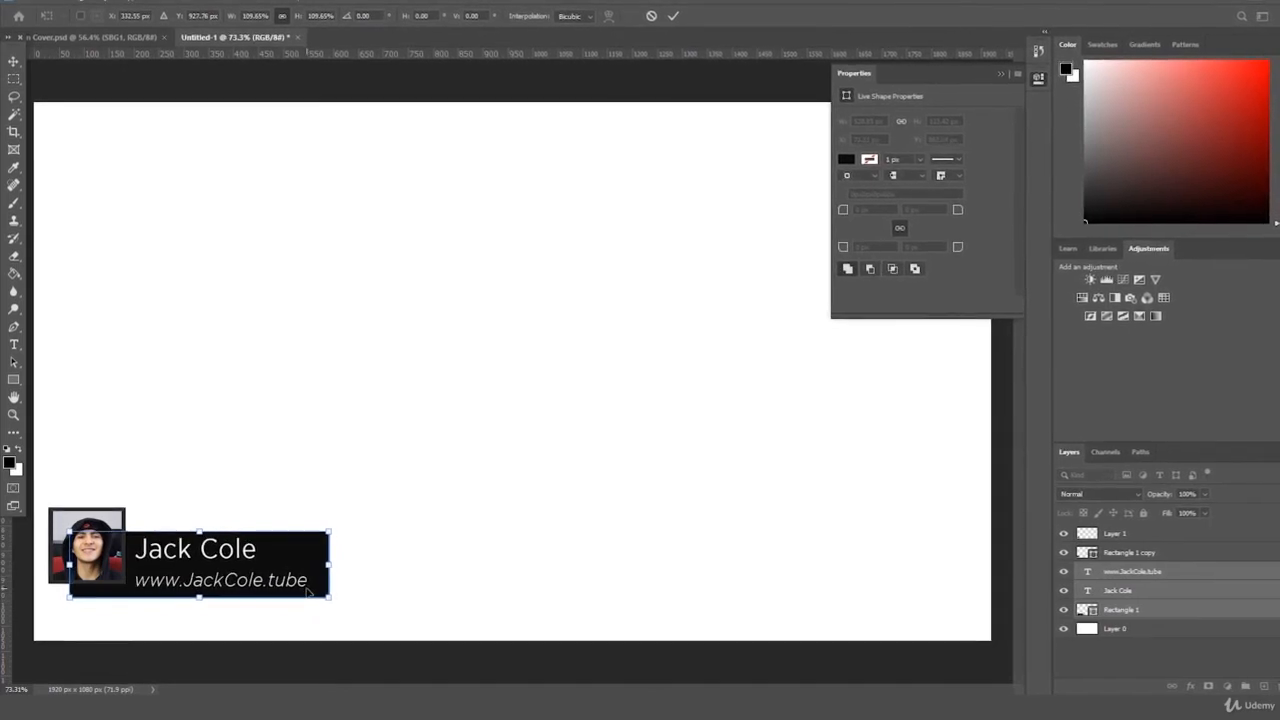
Move the rectangle with both text lines straight down about 50 px so it extends below the framed headshot
{"action": "key", "text": "Down"}
{"action": "key", "text": "Down"}
{"action": "key", "text": "Down"}
{"action": "key", "text": "Down"}
{"action": "key", "text": "Down"}
{"action": "key", "text": "Down"}
{"action": "key", "text": "Down"}
{"action": "key", "text": "Down"}
{"action": "key", "text": "Down"}
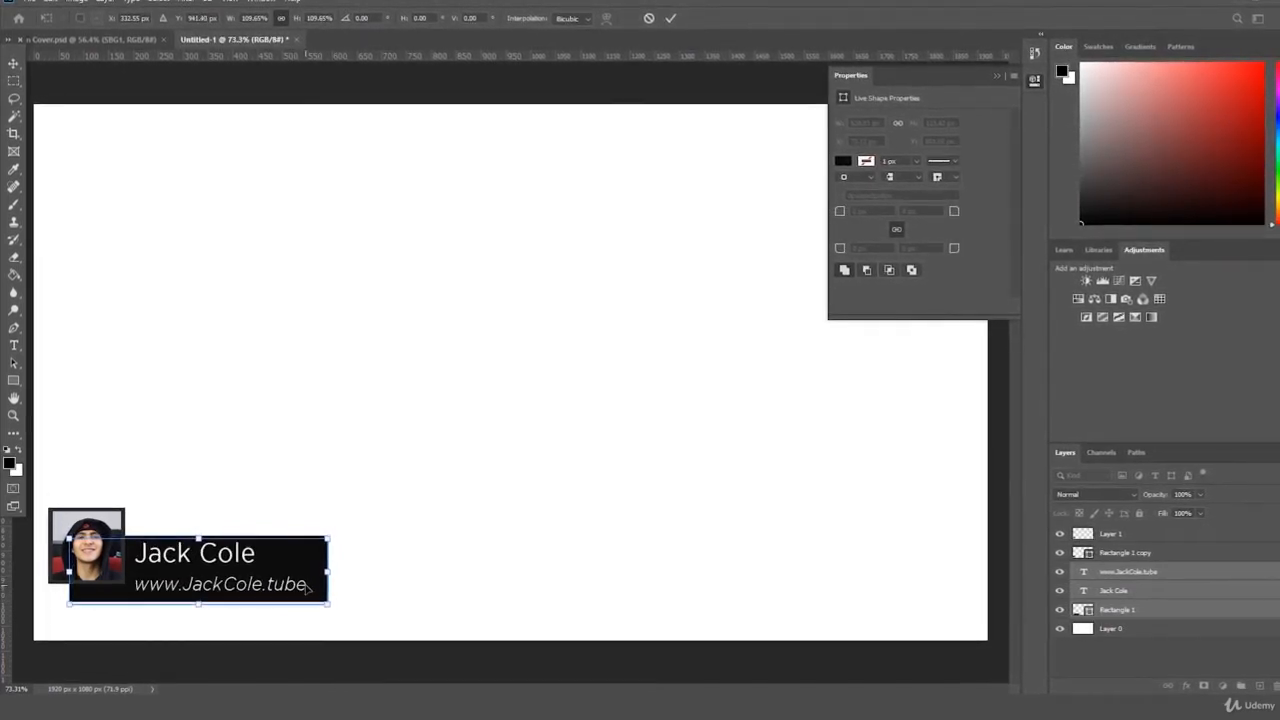
{"action": "key", "text": "Down"}
{"action": "key", "text": "Down"}
{"action": "key", "text": "Down"}
{"action": "key", "text": "Down"}
{"action": "key", "text": "Down"}
{"action": "key", "text": "Down"}
{"action": "key", "text": "Down"}
{"action": "key", "text": "Down"}
{"action": "key", "text": "Down"}
{"action": "key", "text": "Down"}
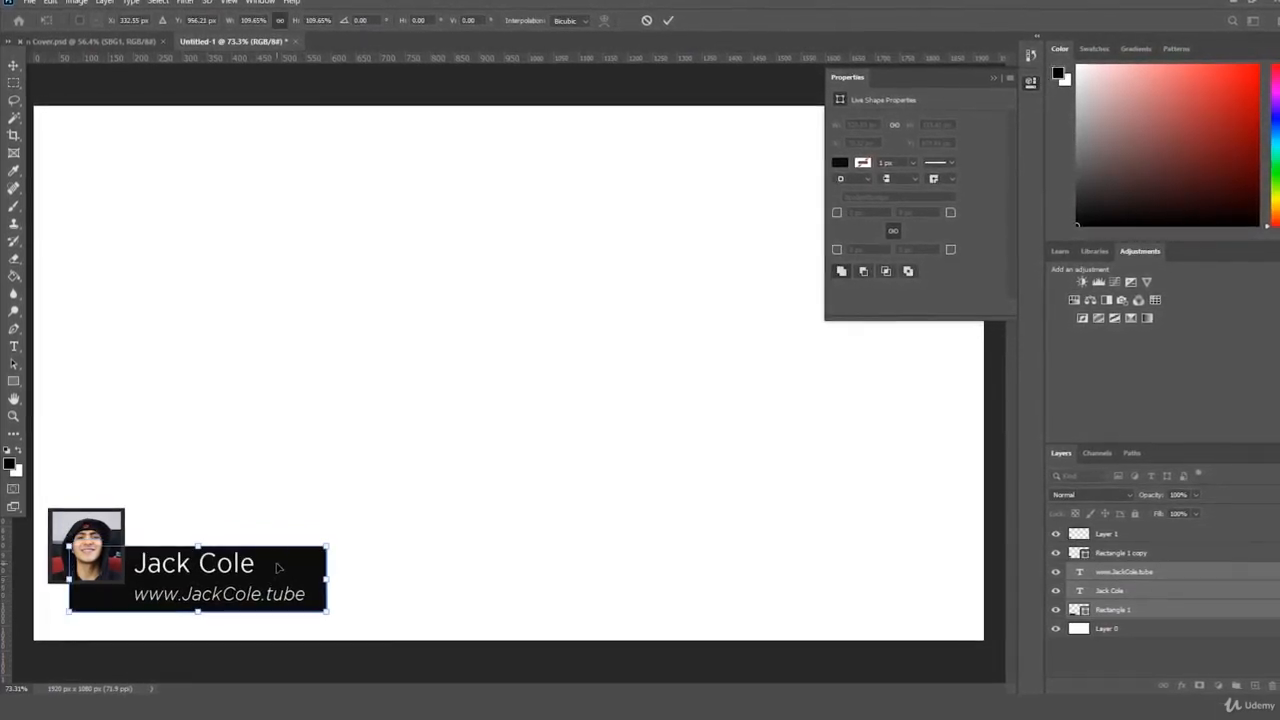
{"action": "key", "text": "Down"}
{"action": "key", "text": "Down"}
{"action": "key", "text": "Down"}
{"action": "key", "text": "Down"}
{"action": "key", "text": "Down"}
{"action": "key", "text": "Down"}
{"action": "key", "text": "Down"}
{"action": "key", "text": "Down"}
{"action": "key", "text": "Down"}
{"action": "key", "text": "Down"}
{"action": "key", "text": "Down"}
{"action": "key", "text": "Down"}
{"action": "key", "text": "Down"}
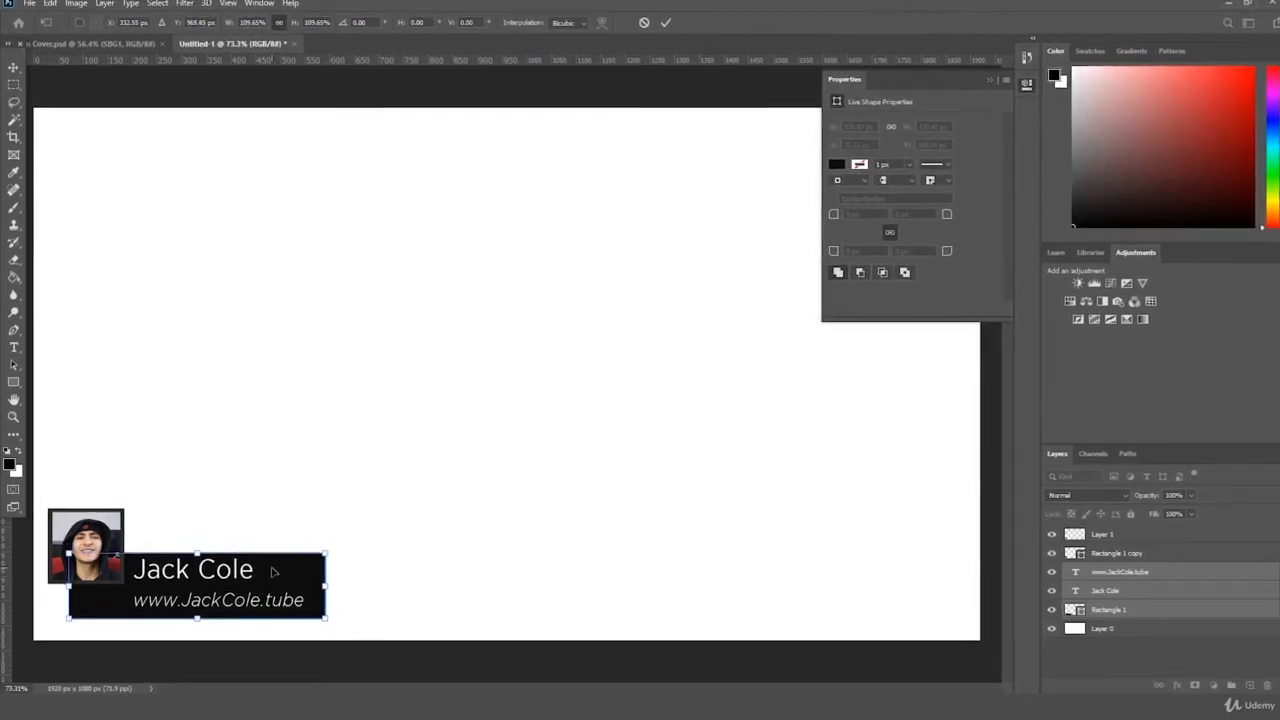
{"action": "key", "text": "Down"}
{"action": "key", "text": "Down"}
{"action": "key", "text": "Down"}
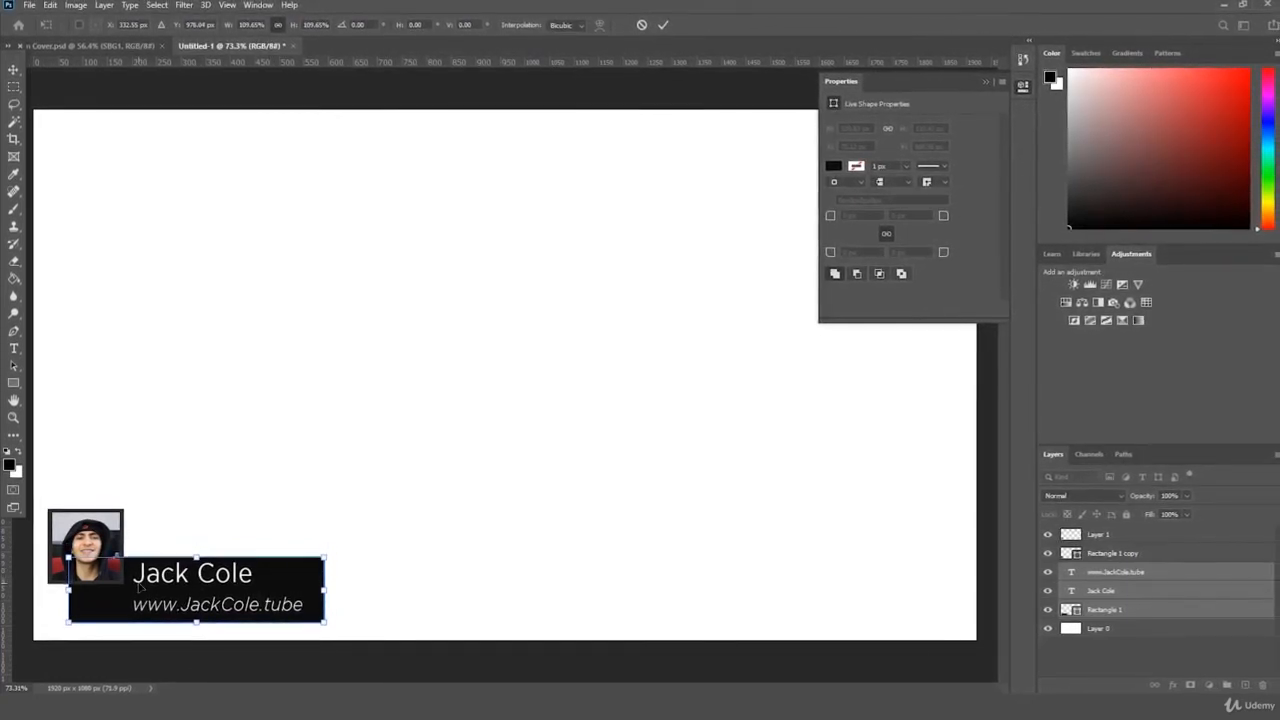
{"action": "key", "text": "Return"}
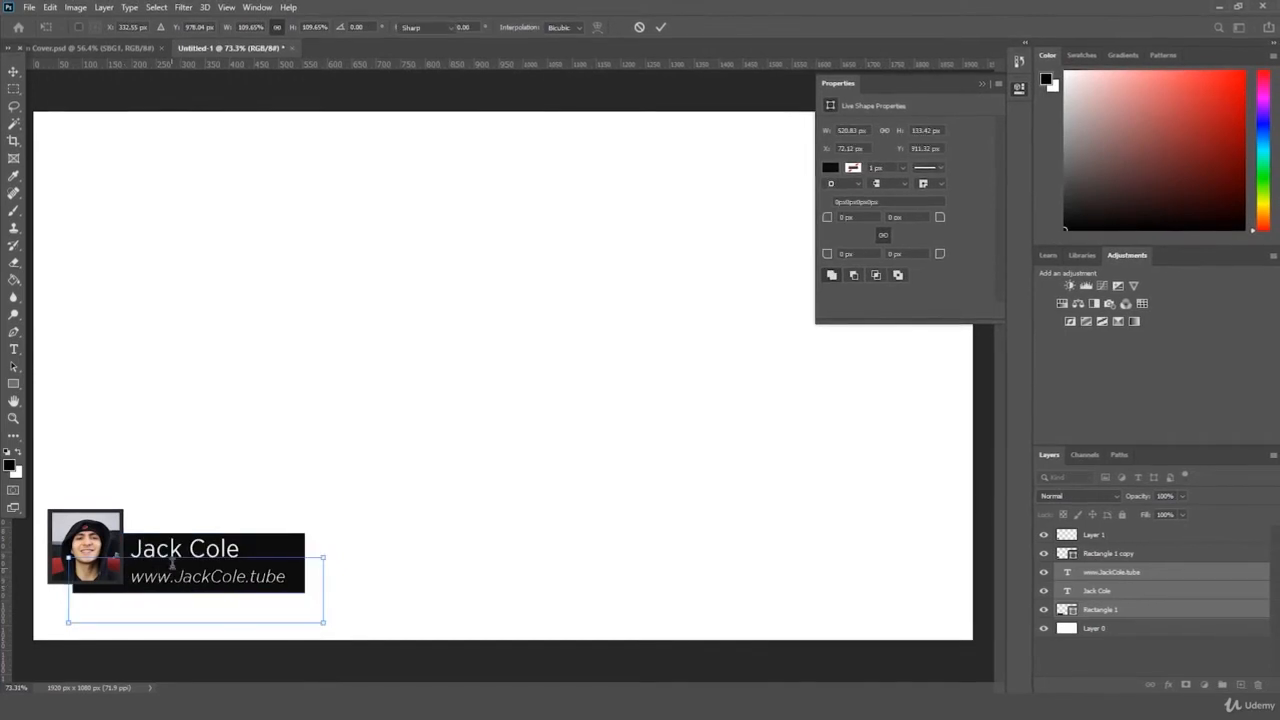
{"action": "key", "text": "t"}
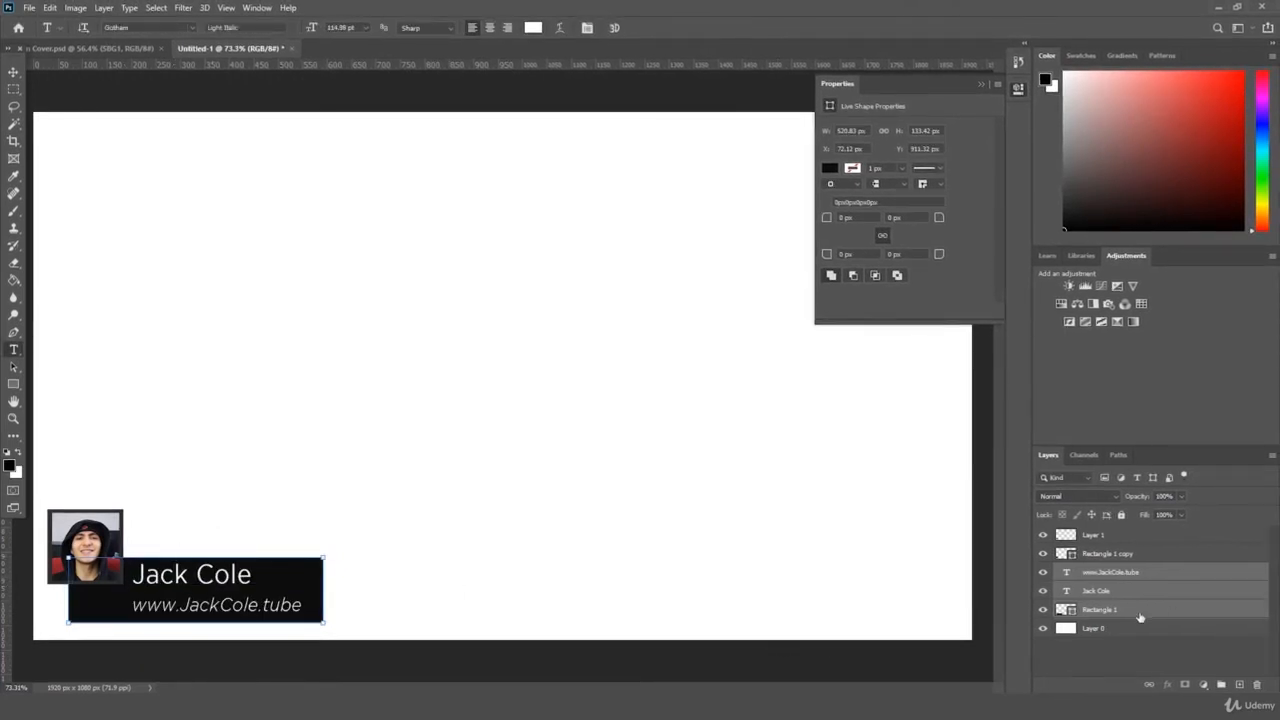
{"action": "left_click", "coordinate": [1139, 612]}
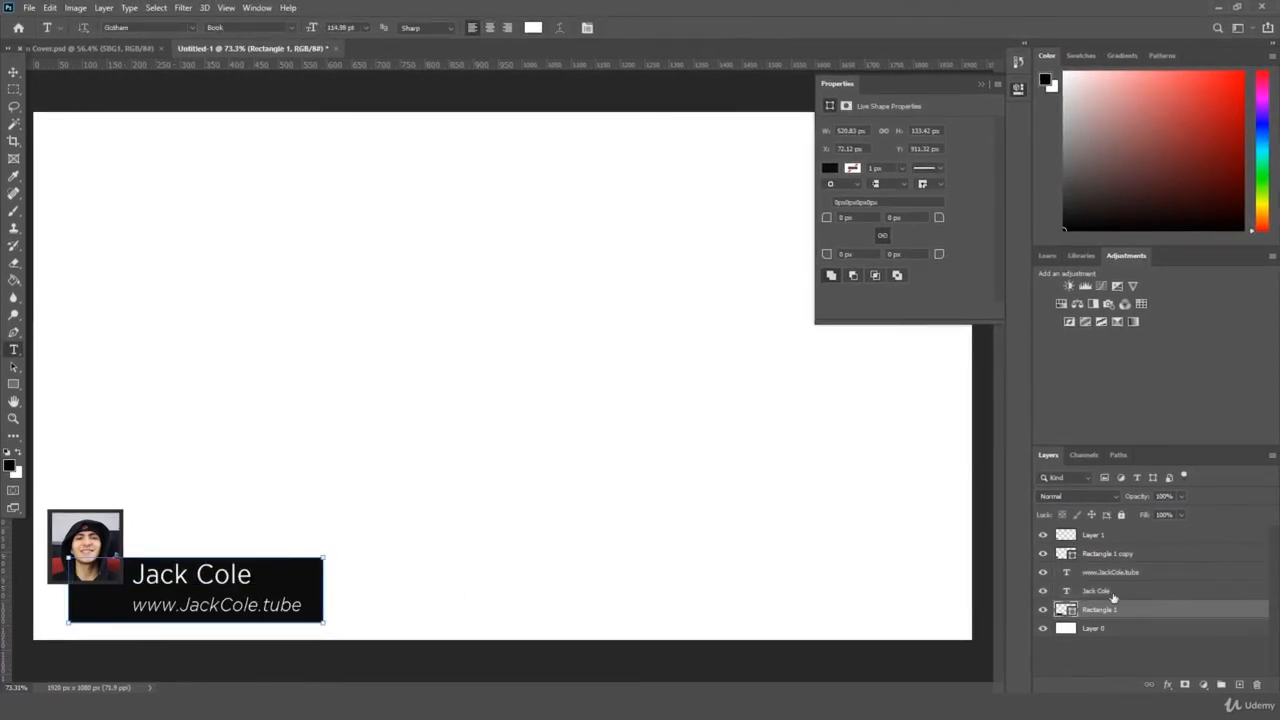
{"action": "left_click", "coordinate": [1122, 541], "text": "shift"}
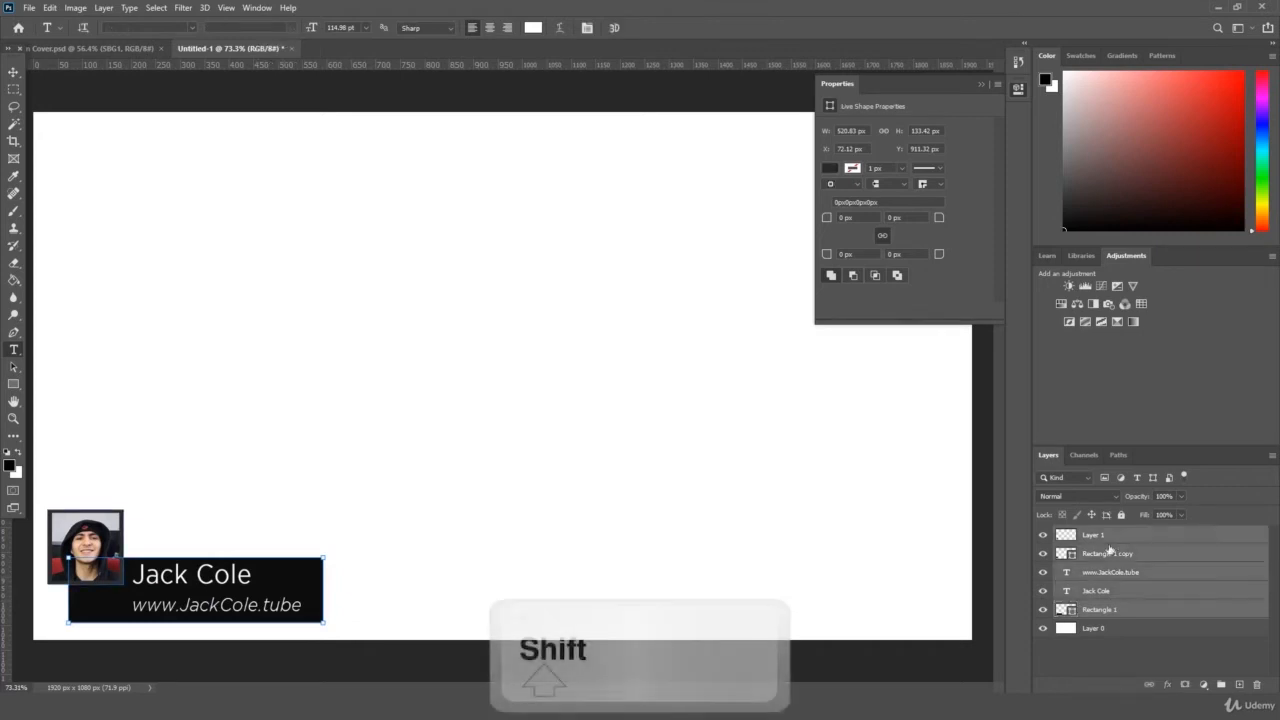
{"action": "key", "text": "ctrl+t"}
{"action": "left_click_drag", "start_coordinate": [323, 557], "coordinate": [292, 592]}
{"action": "key", "text": "Escape"}
{"action": "key", "text": "ctrl+t"}
{"action": "key", "text": "Escape"}
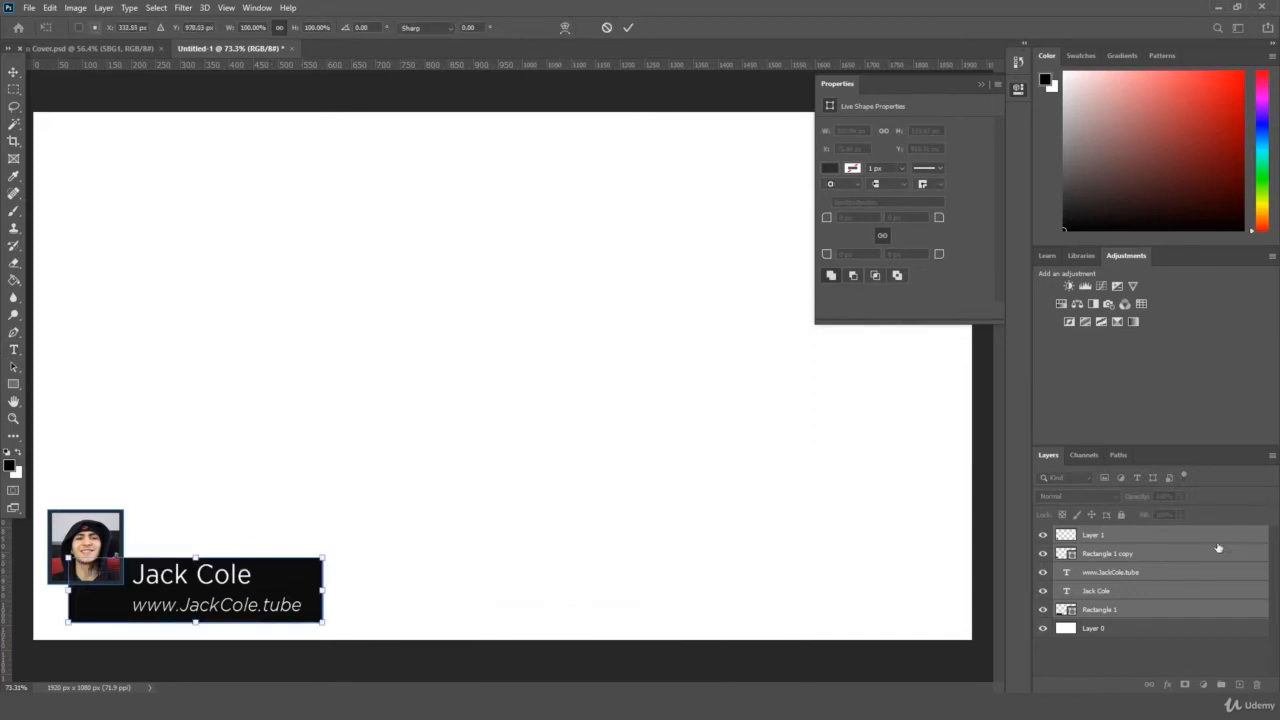
Enlarge the framed headshot, rectangle and both text lines together from their upper-right corner until the rectangle ends at about 720 px horizontally
{"action": "left_click", "coordinate": [981, 85]}
{"action": "left_click", "coordinate": [14, 73]}
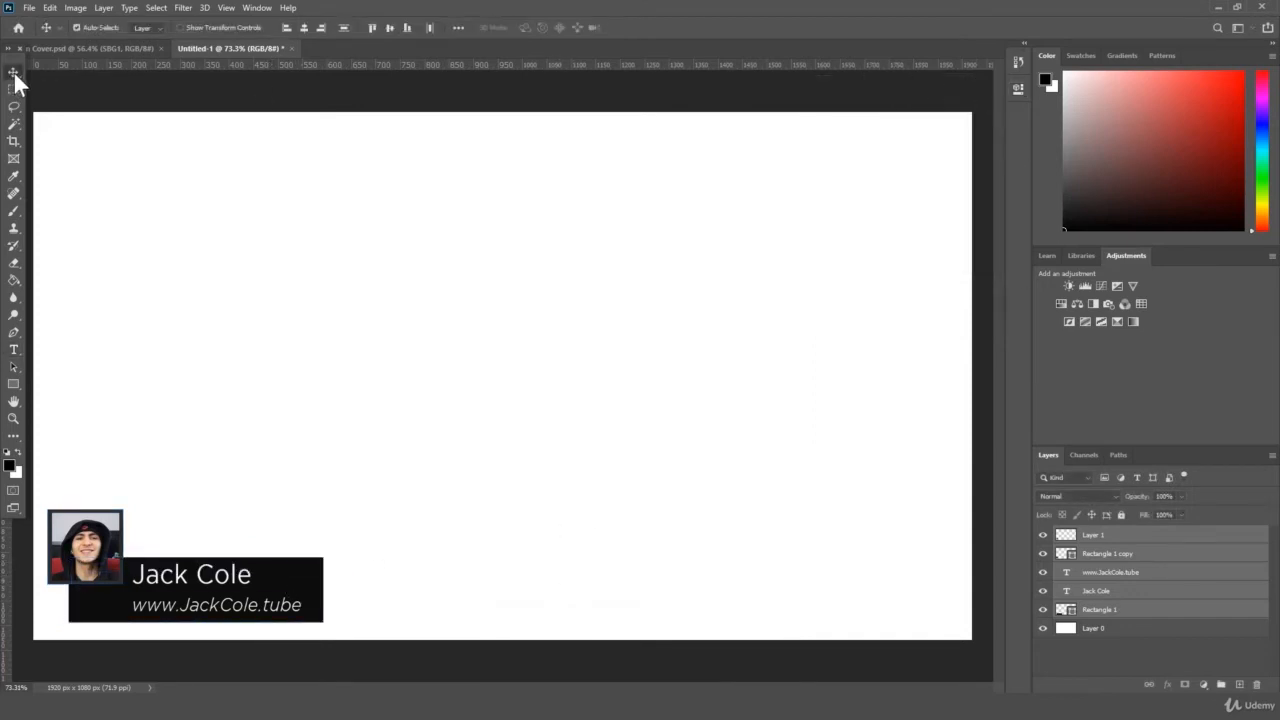
{"action": "left_click", "coordinate": [1099, 627]}
{"action": "left_click", "coordinate": [1110, 595]}
{"action": "left_click", "coordinate": [1111, 611]}
{"action": "left_click", "coordinate": [1122, 537], "text": "shift"}
{"action": "key", "text": "ctrl+t"}
{"action": "left_click_drag", "start_coordinate": [262, 531], "coordinate": [294, 527]}
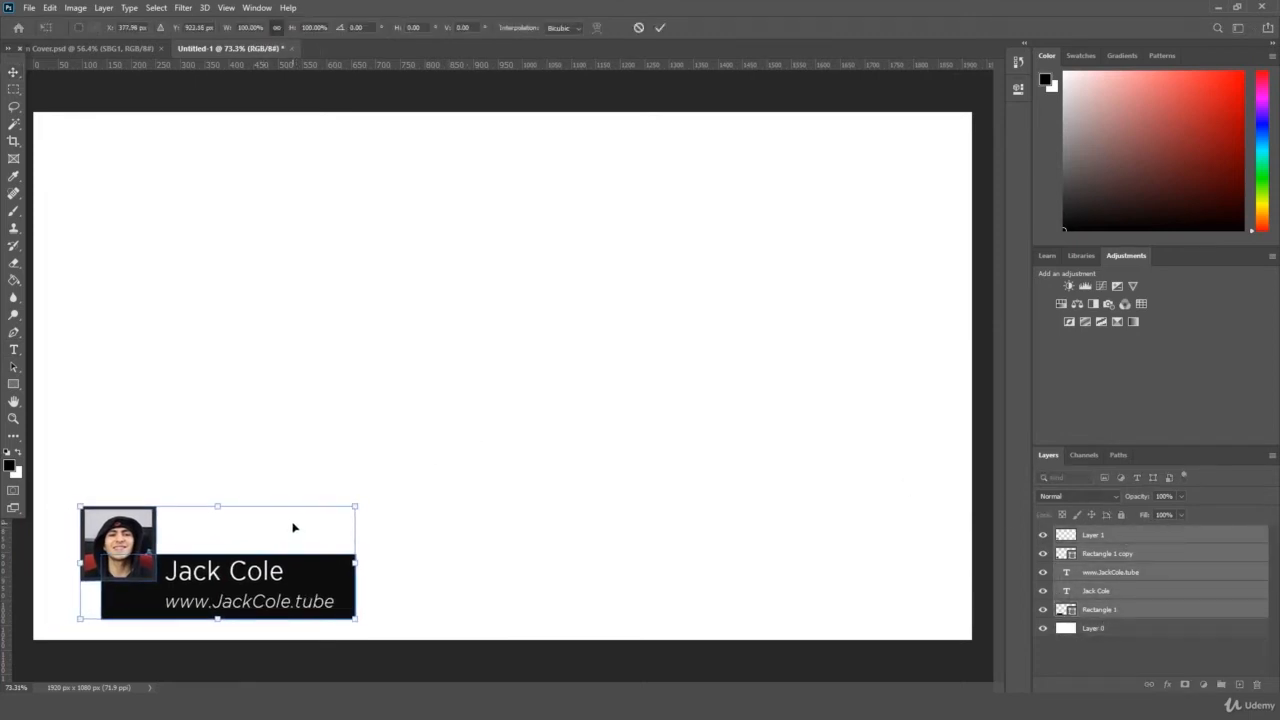
{"action": "key", "text": "ctrl+z"}
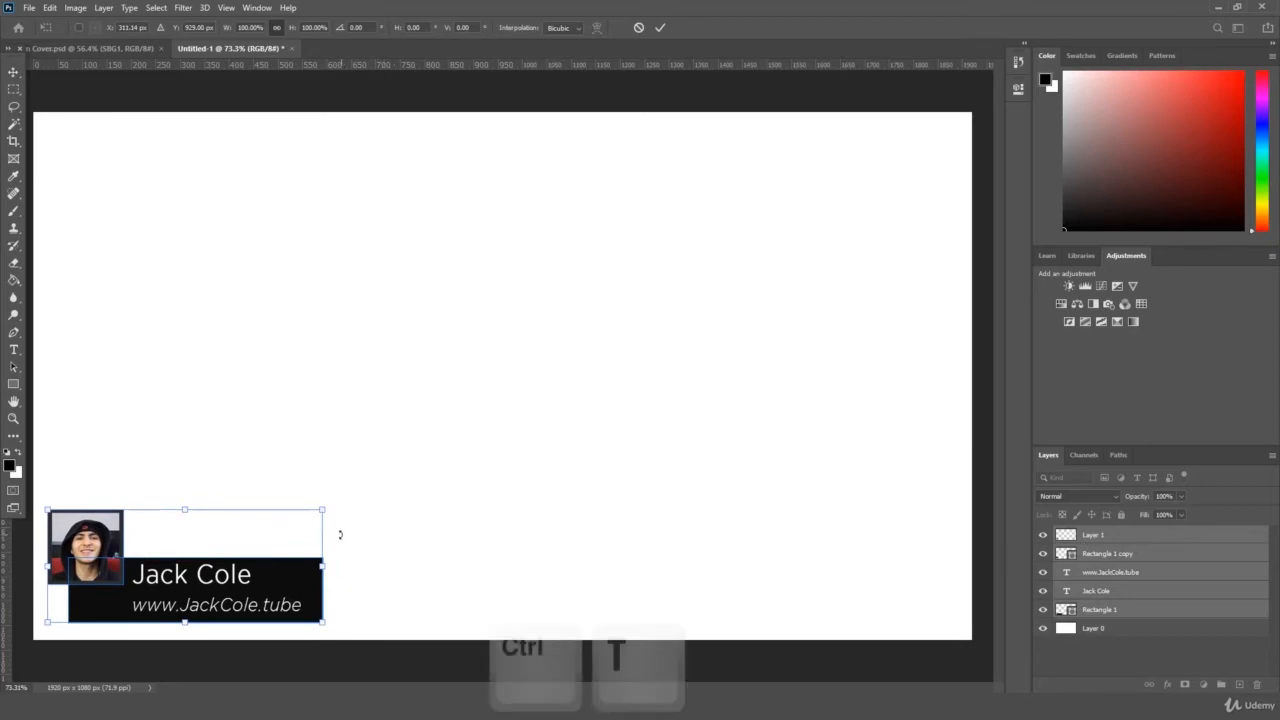
{"action": "left_click_drag", "start_coordinate": [324, 623], "coordinate": [331, 627]}
{"action": "left_click_drag", "start_coordinate": [328, 507], "coordinate": [388, 487]}
{"action": "key", "text": "Return"}
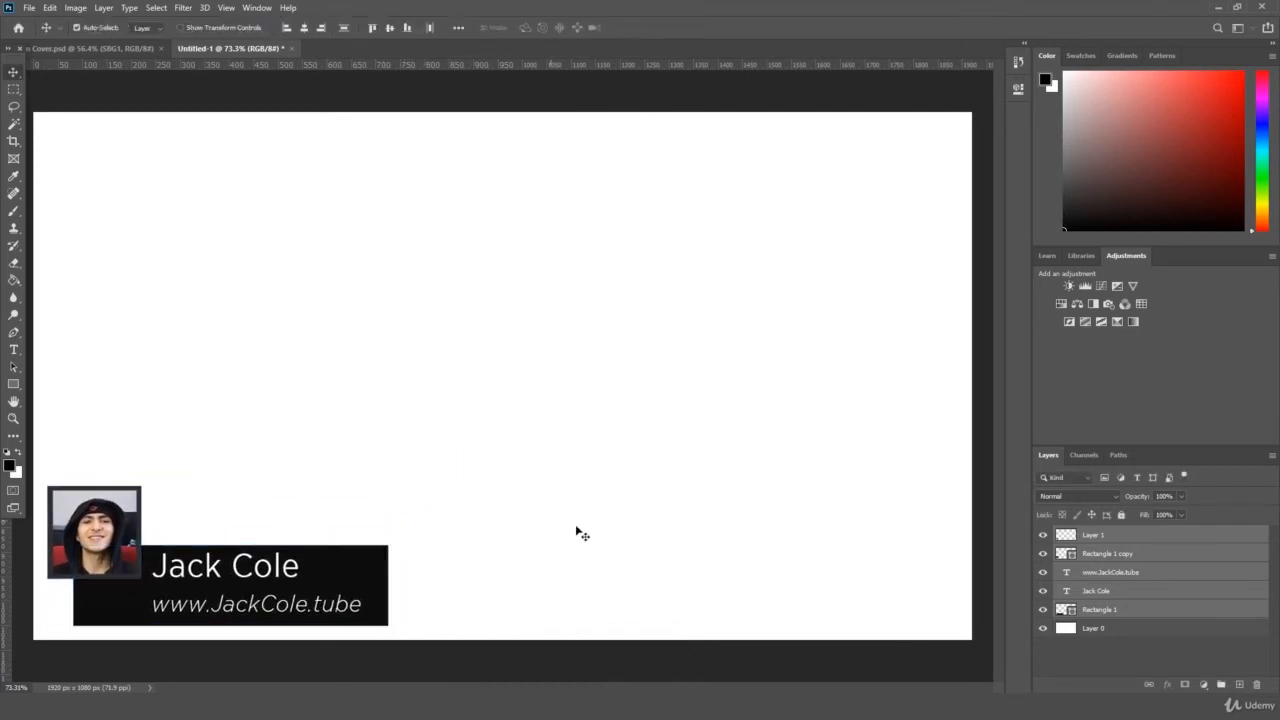
Place the Web Logo image from the Lower 3rd folder into the document as the uppermost layer, at its default size and centred position
{"action": "left_click", "coordinate": [1175, 637]}
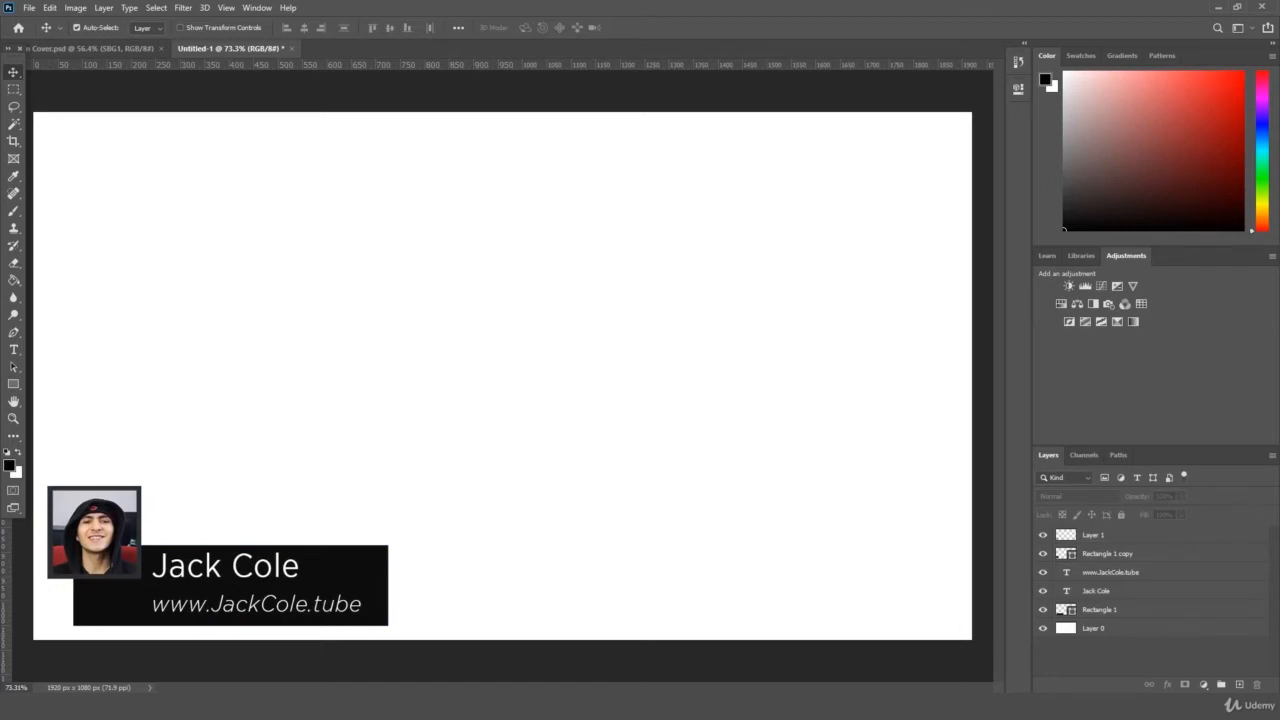
{"action": "key", "text": "alt+Tab"}
{"action": "scroll", "coordinate": [831, 430], "scroll_direction": "down", "scroll_amount": 2}
{"action": "left_click", "coordinate": [885, 620]}
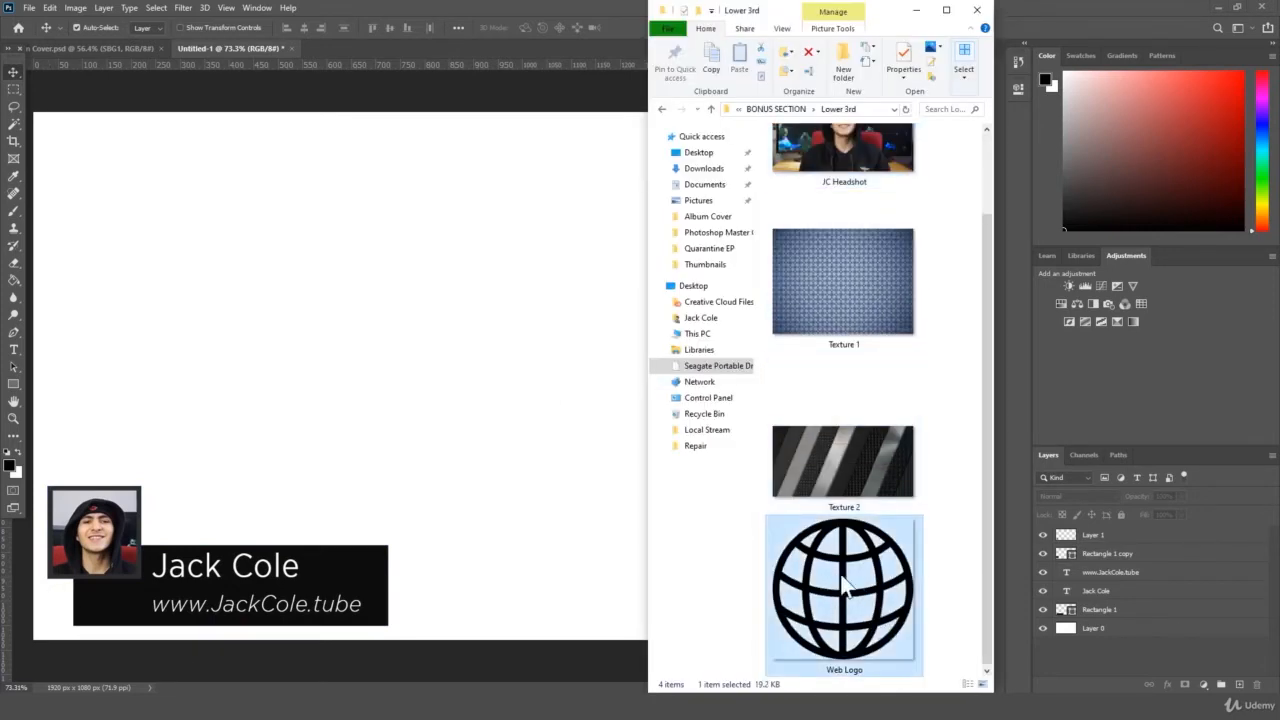
{"action": "left_click_drag", "start_coordinate": [862, 585], "coordinate": [357, 474]}
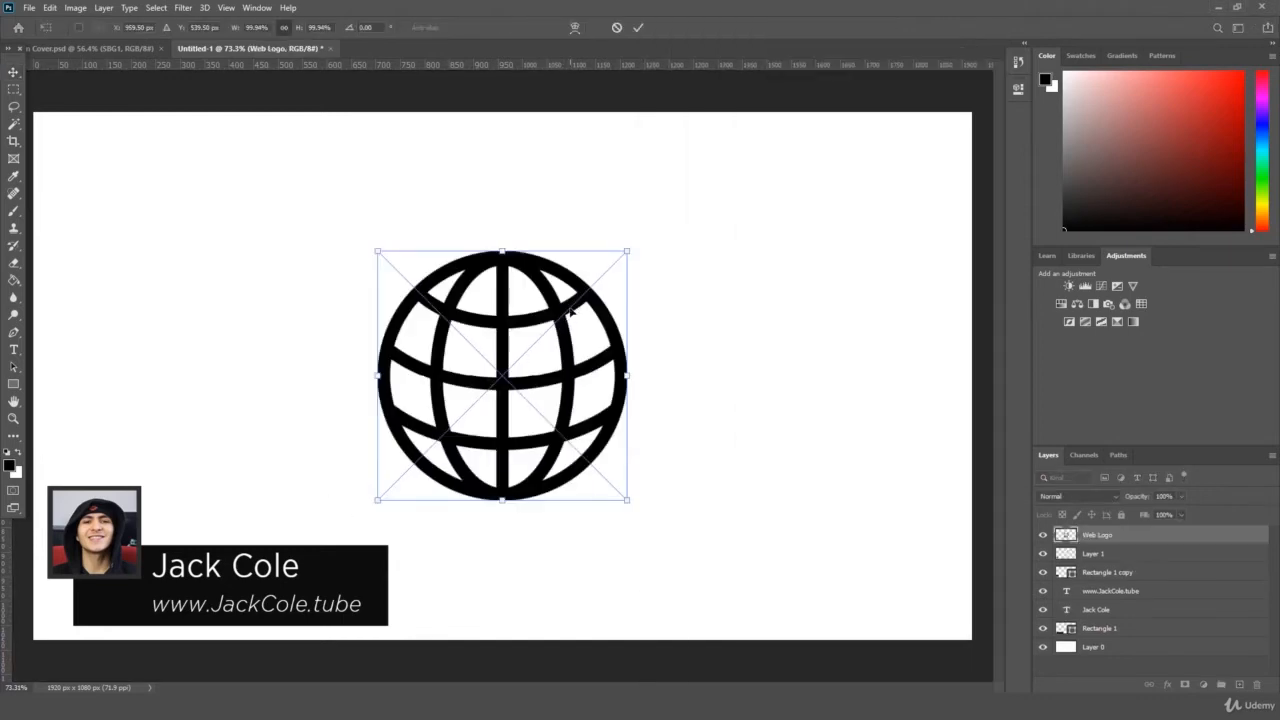
{"action": "key", "text": "Return"}
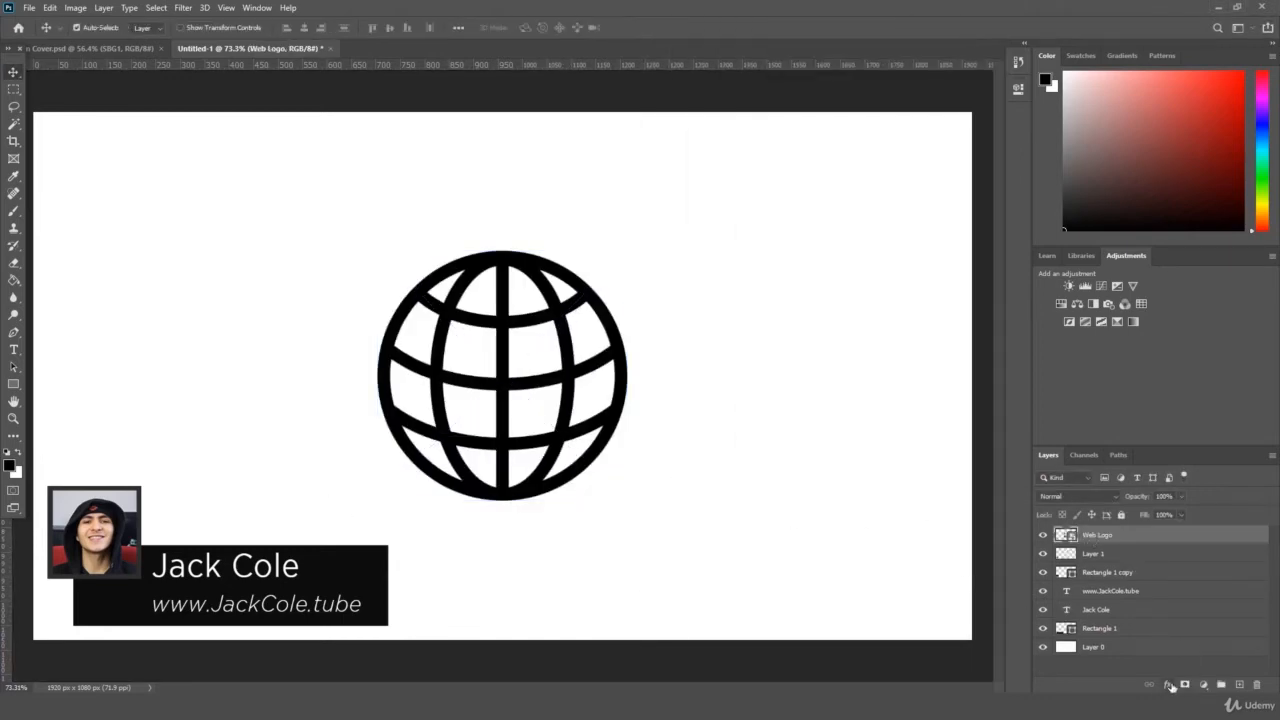
Apply a white Color Overlay effect to the Web Logo layer
{"action": "left_click", "coordinate": [1169, 685]}
{"action": "left_click", "coordinate": [1192, 630]}
{"action": "key", "text": "Return"}
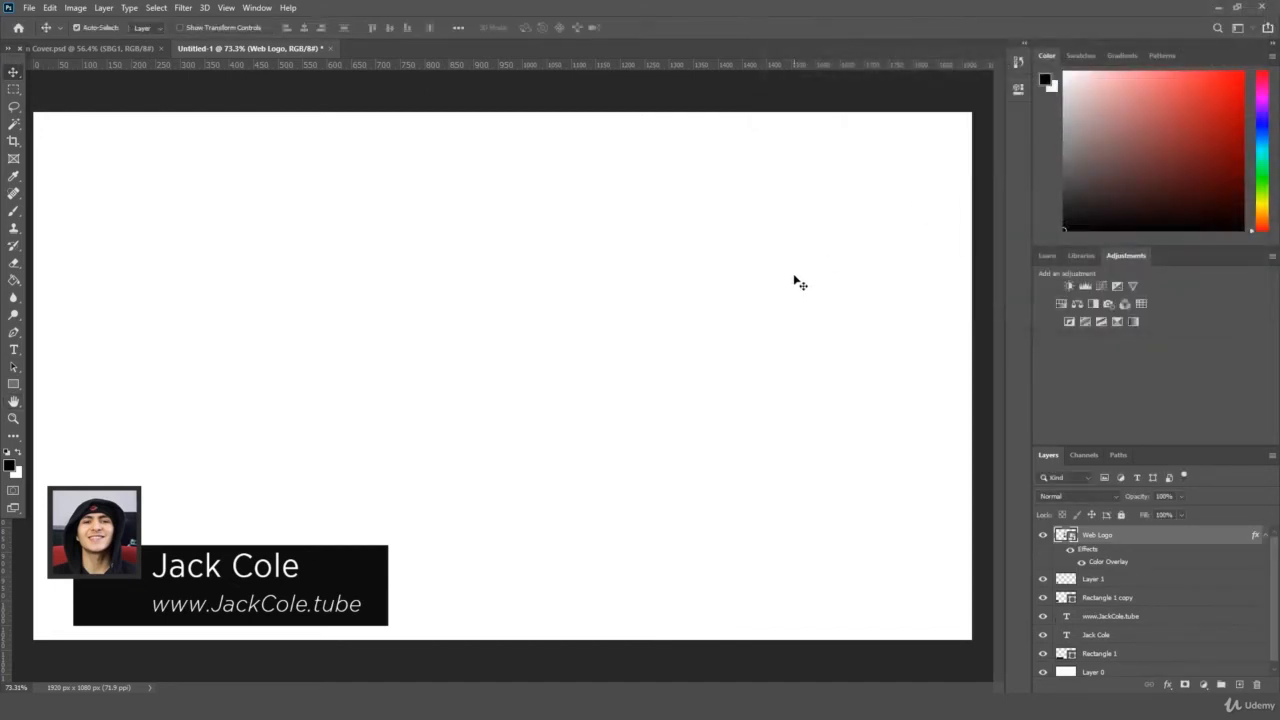
Scale the web logo down and place it on the dark rectangle, below the headshot and in front of the website address
{"action": "key", "text": "ctrl+t"}
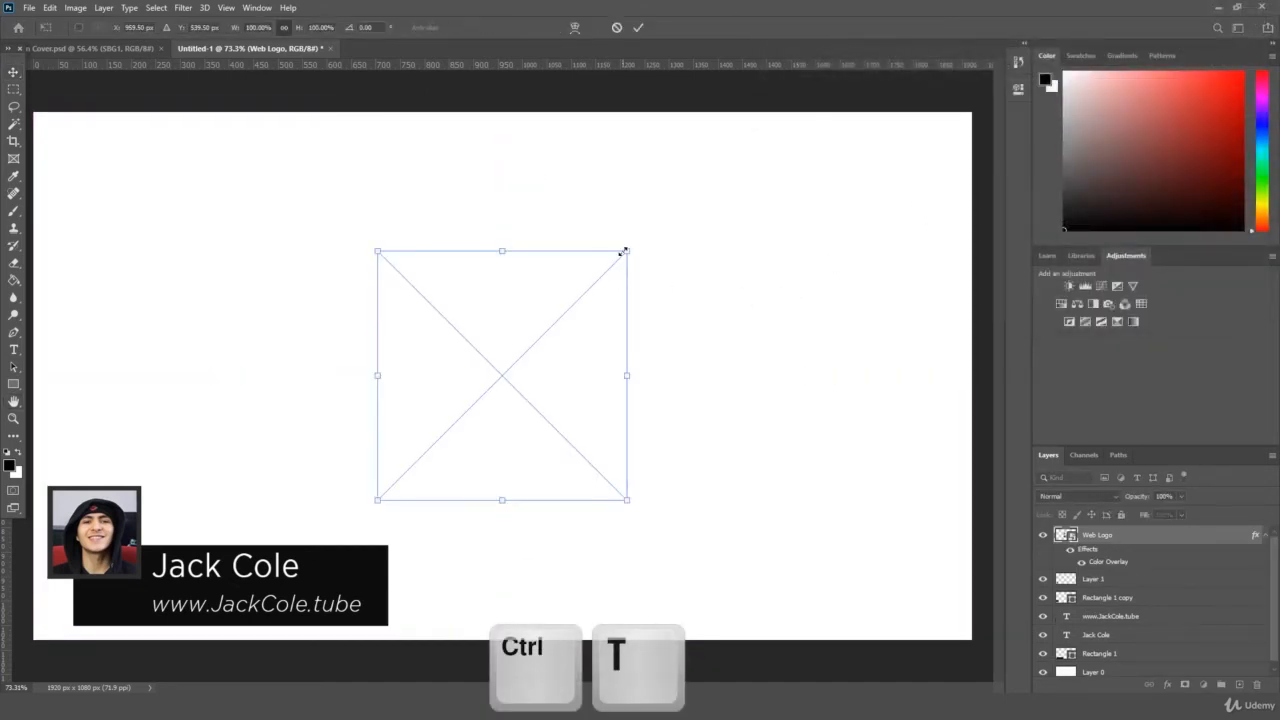
{"action": "left_click_drag", "start_coordinate": [623, 249], "coordinate": [126, 585]}
{"action": "key", "text": "Return"}
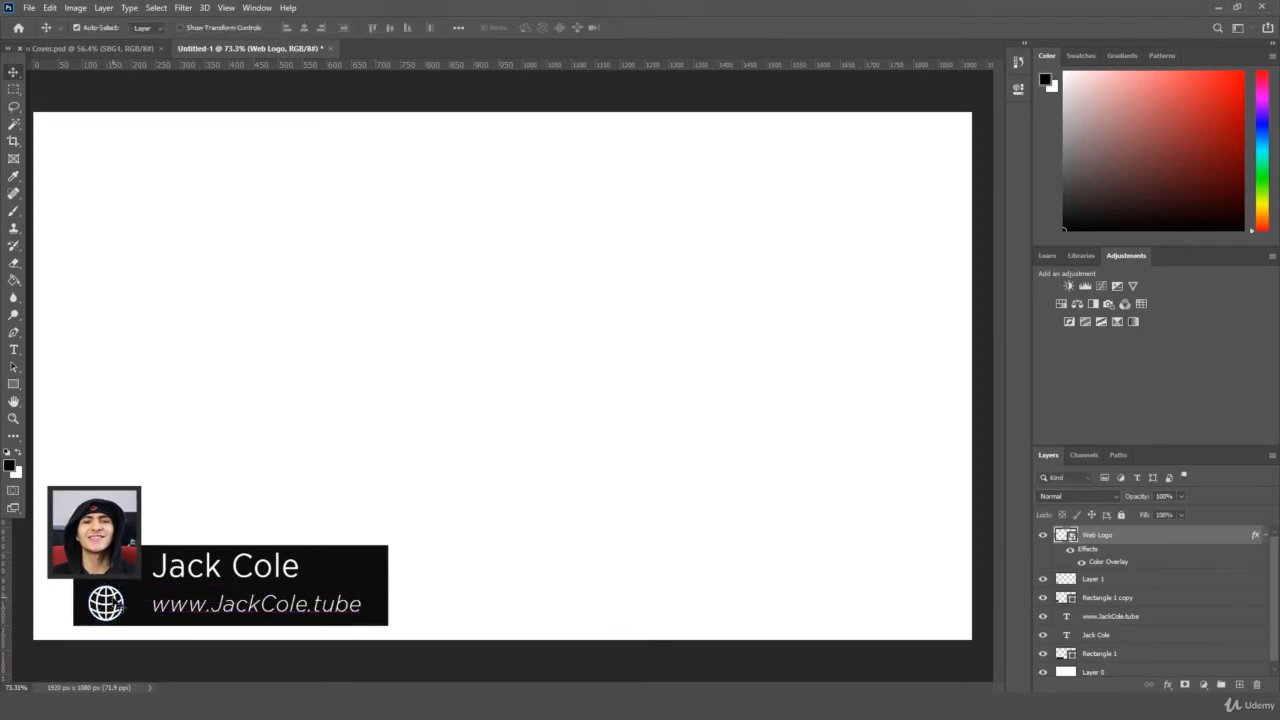
Shrink the web logo to about 7.4% and position it close to the start of the website address, beneath the headshot frame's lower-right corner
{"action": "left_click", "coordinate": [13, 418]}
{"action": "left_click_drag", "start_coordinate": [137, 535], "coordinate": [178, 524]}
{"action": "left_click_drag", "start_coordinate": [495, 690], "coordinate": [443, 690]}
{"action": "left_click_drag", "start_coordinate": [423, 605], "coordinate": [431, 557]}
{"action": "scroll", "coordinate": [436, 590], "scroll_direction": "down", "scroll_amount": 3}
{"action": "key", "text": "ctrl+t"}
{"action": "left_click_drag", "start_coordinate": [274, 455], "coordinate": [303, 487]}
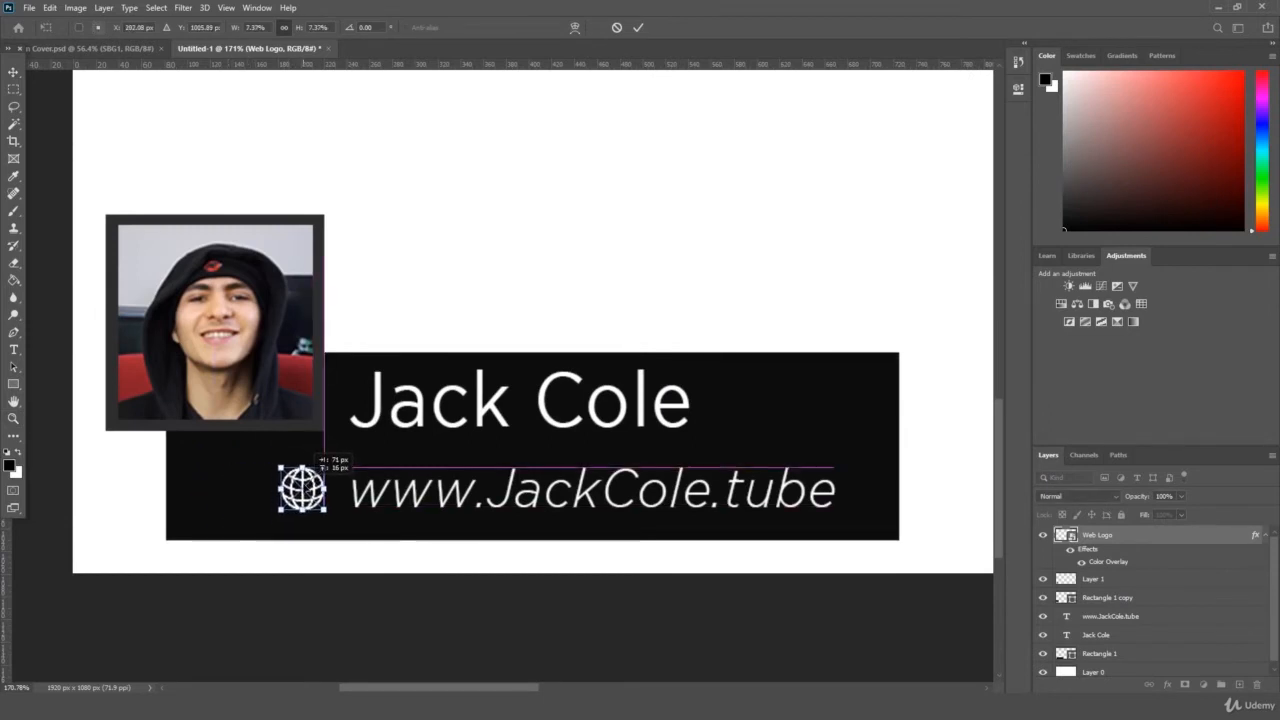
{"action": "key", "text": "Return"}
Enlarge the web logo slightly from its lower-right corner so it is a little taller than the website text
{"action": "key", "text": "z"}
{"action": "key", "text": "ctrl+t"}
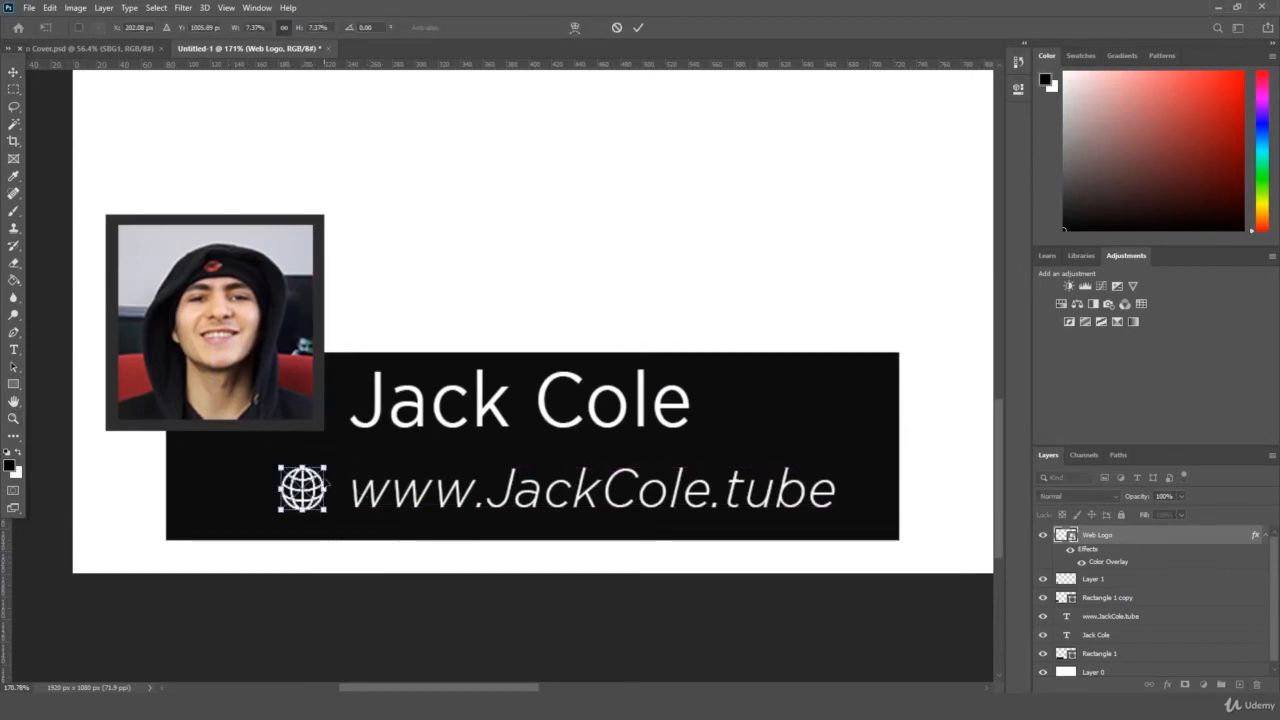
{"action": "left_click_drag", "start_coordinate": [328, 508], "coordinate": [337, 516]}
{"action": "key", "text": "Return"}
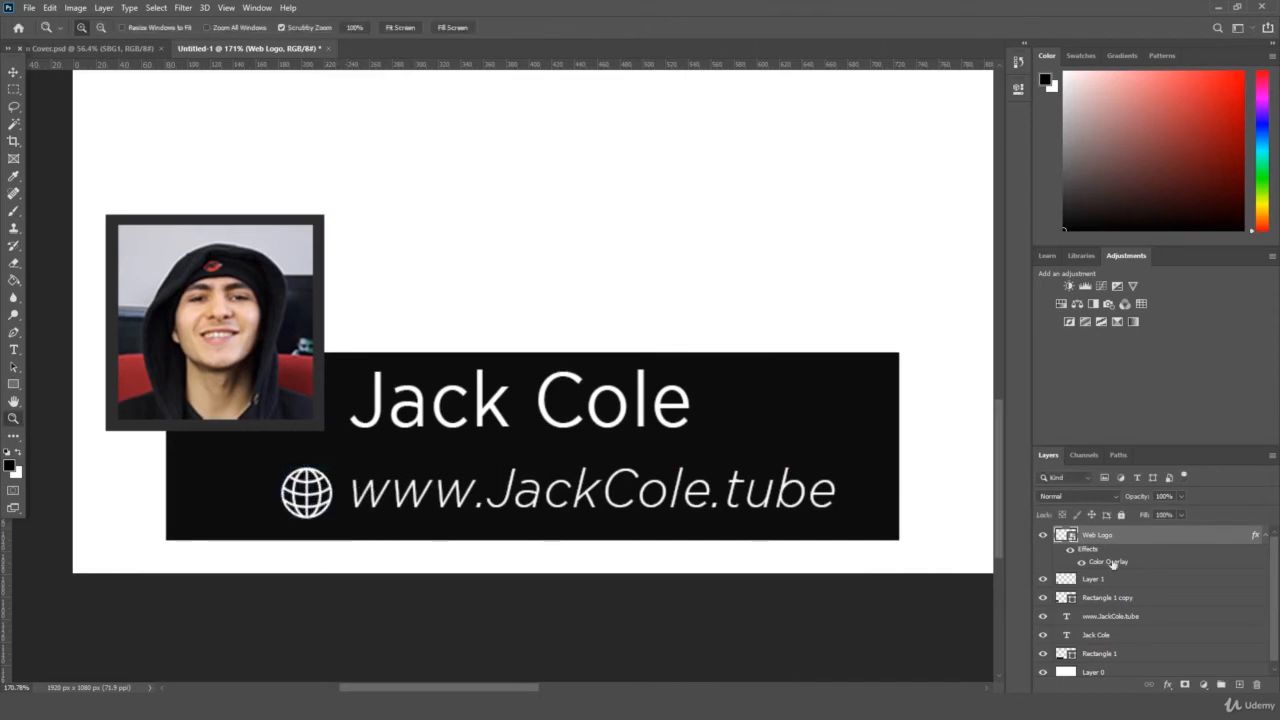
Enlarge the website address and web logo together until they span nearly the full width of the dark rectangle
{"action": "left_click", "coordinate": [1037, 616]}
{"action": "key", "text": "ctrl+t"}
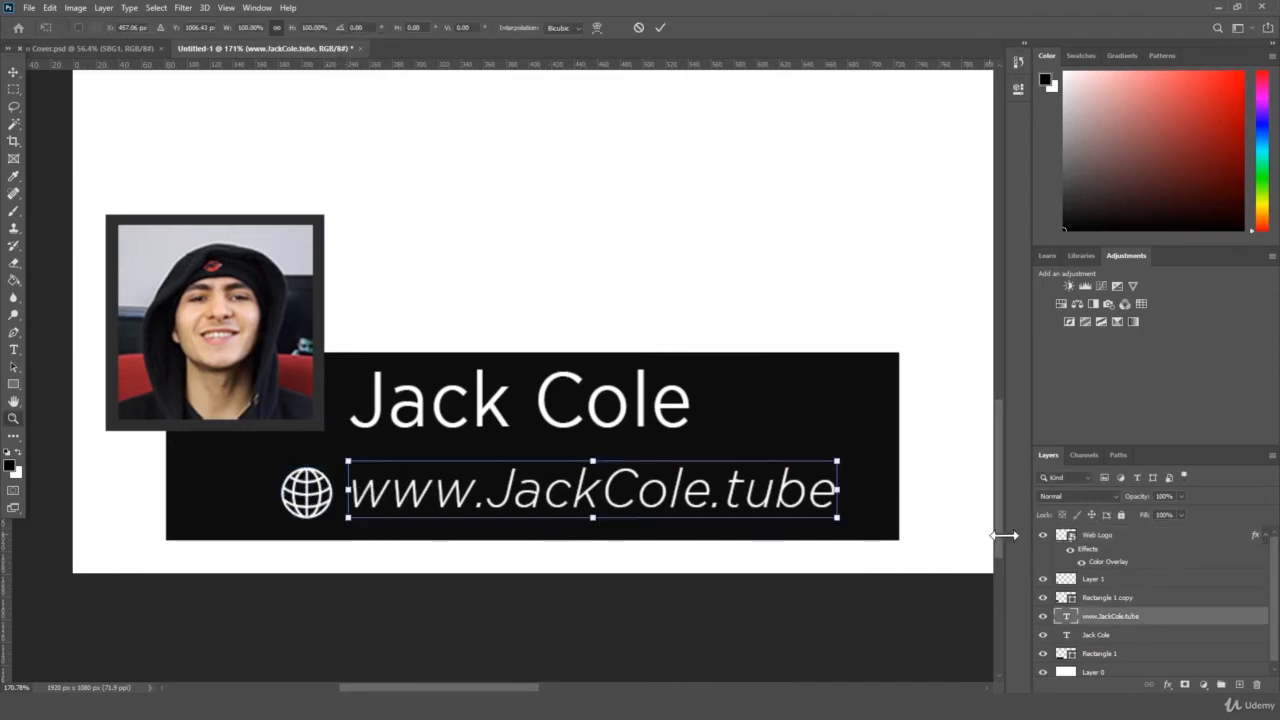
{"action": "key", "text": "Return"}
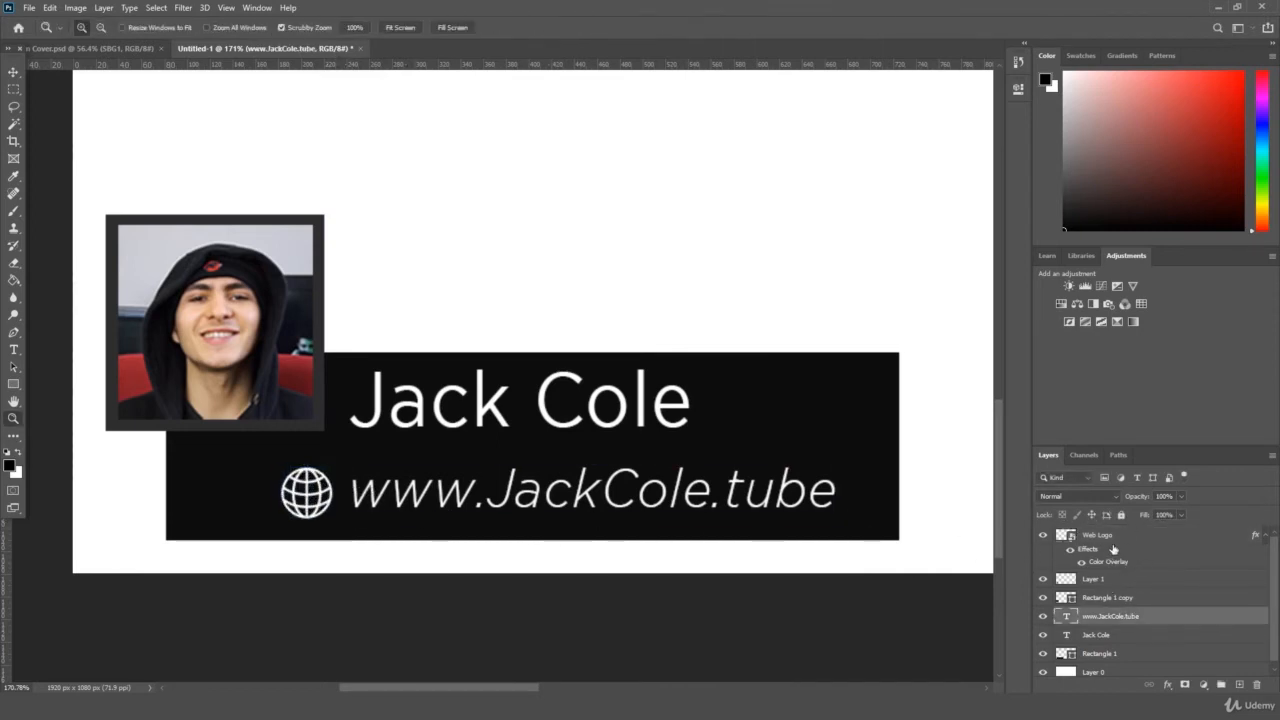
{"action": "left_click", "coordinate": [1105, 536], "text": "ctrl"}
{"action": "key", "text": "ctrl+t"}
{"action": "left_click_drag", "start_coordinate": [280, 468], "coordinate": [180, 459]}
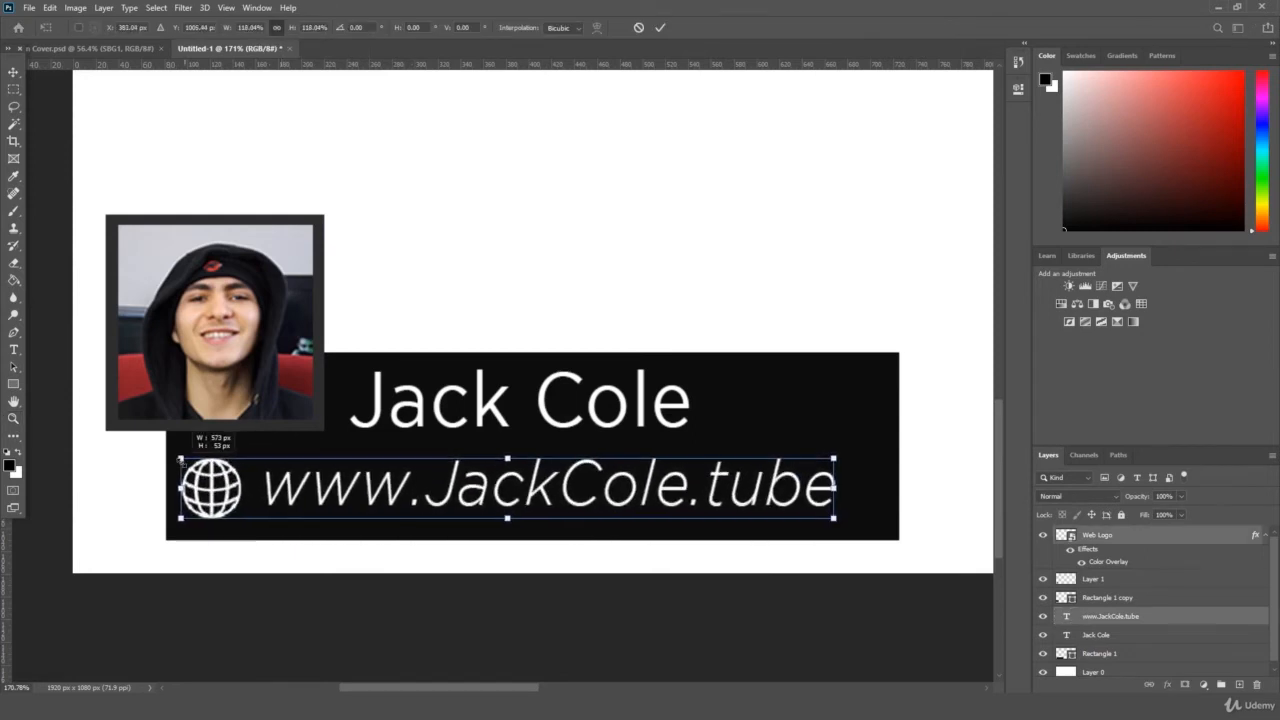
{"action": "left_click_drag", "start_coordinate": [836, 519], "coordinate": [861, 502]}
{"action": "key", "text": "Return"}
{"action": "left_click_drag", "start_coordinate": [533, 455], "coordinate": [462, 497]}
{"action": "mouse_move", "coordinate": [536, 385]}
{"action": "left_mouse_down"}
{"action": "mouse_move", "coordinate": [528, 394]}
{"action": "mouse_move", "coordinate": [555, 383]}
{"action": "left_mouse_up"}
Delete the Web Logo layer, keeping the enlarged website address
{"action": "left_click", "coordinate": [1111, 534]}
{"action": "key", "text": "Delete"}
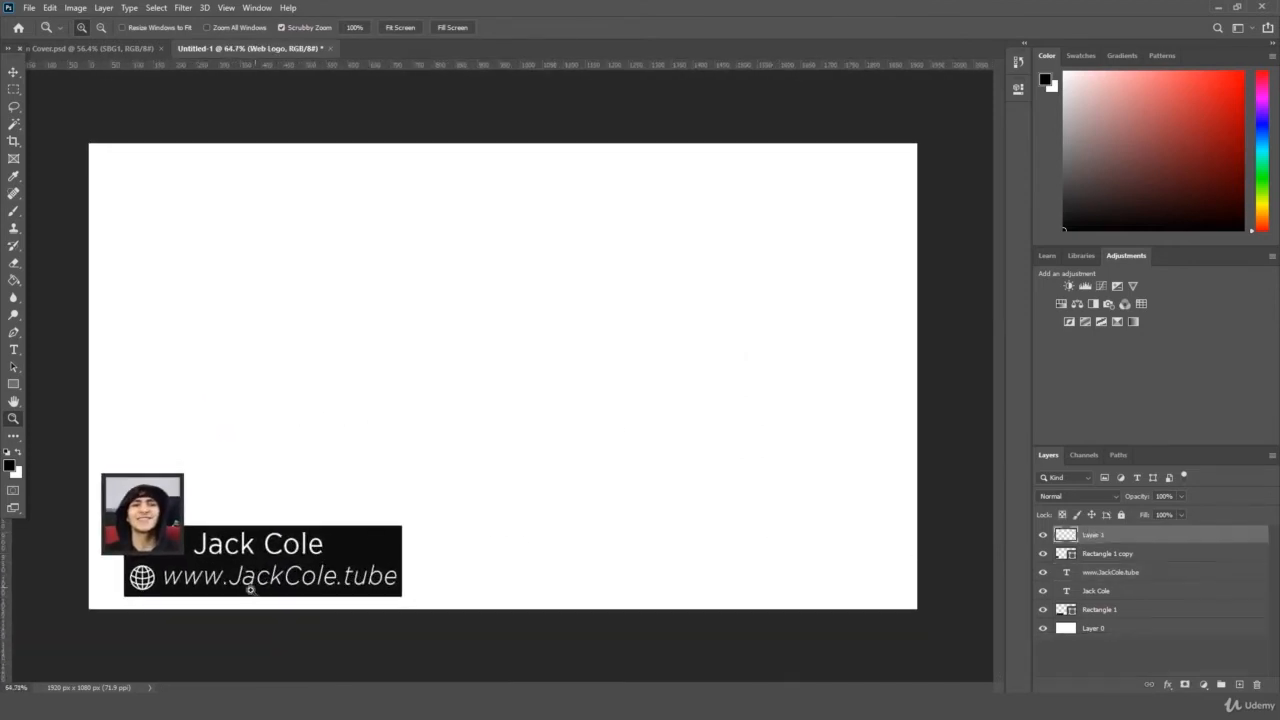
{"action": "left_click_drag", "start_coordinate": [209, 603], "coordinate": [277, 589]}
{"action": "key", "text": "ctrl+t"}
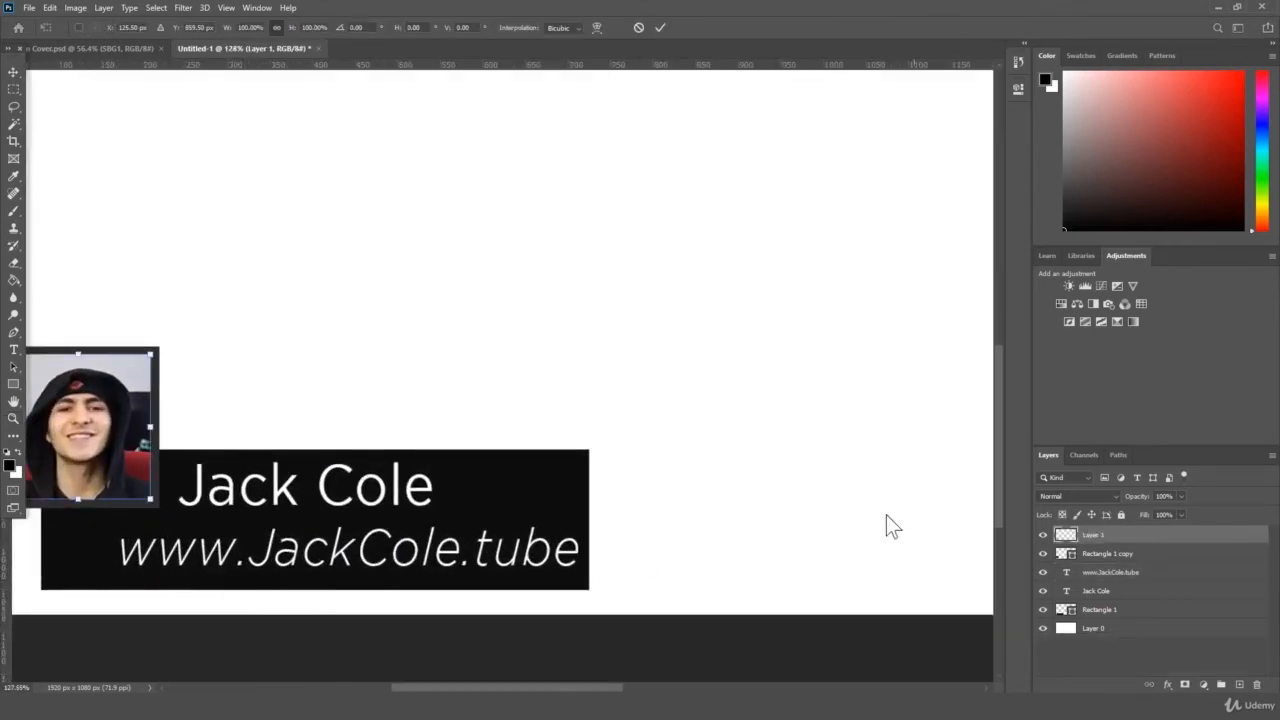
{"action": "key", "text": "Return"}
{"action": "scroll", "coordinate": [723, 604], "scroll_direction": "left", "scroll_amount": 6}
{"action": "scroll", "coordinate": [740, 602], "scroll_direction": "down", "scroll_amount": 3}
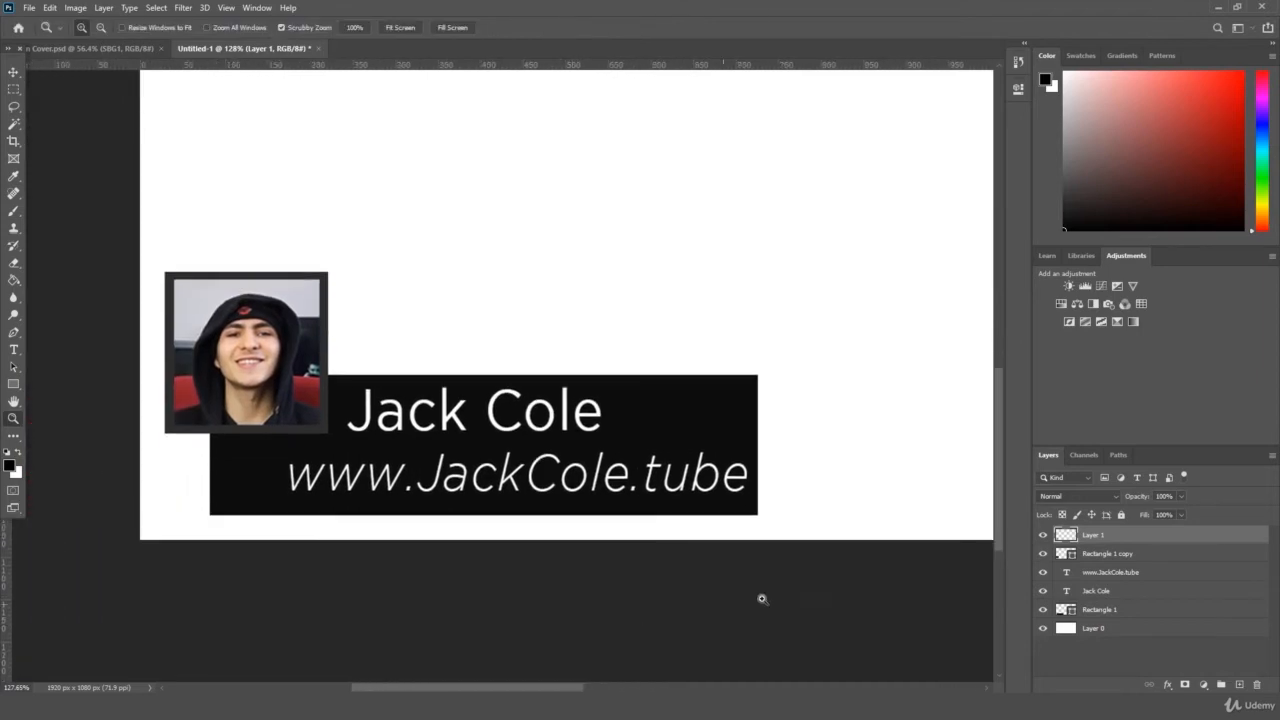
Try to enlarge the website address toward the rectangle's lower-left corner
{"action": "left_click", "coordinate": [1134, 567]}
{"action": "key", "text": "ctrl+t"}
{"action": "left_click_drag", "start_coordinate": [285, 497], "coordinate": [213, 516]}
{"action": "key", "text": "Return"}
{"action": "key", "text": "z"}
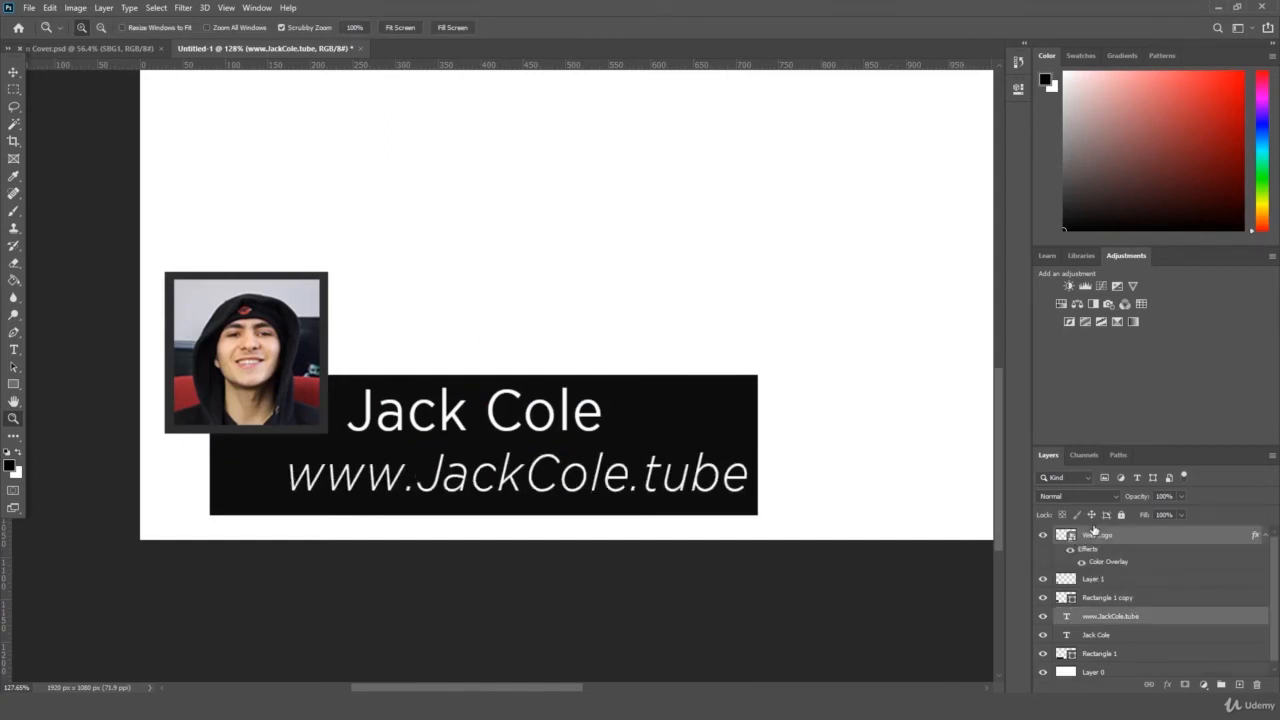
Undo the scaling of the website address and web logo, and delete the Web Logo layer
{"action": "key", "text": "ctrl+z"}
{"action": "key", "text": "ctrl+z"}
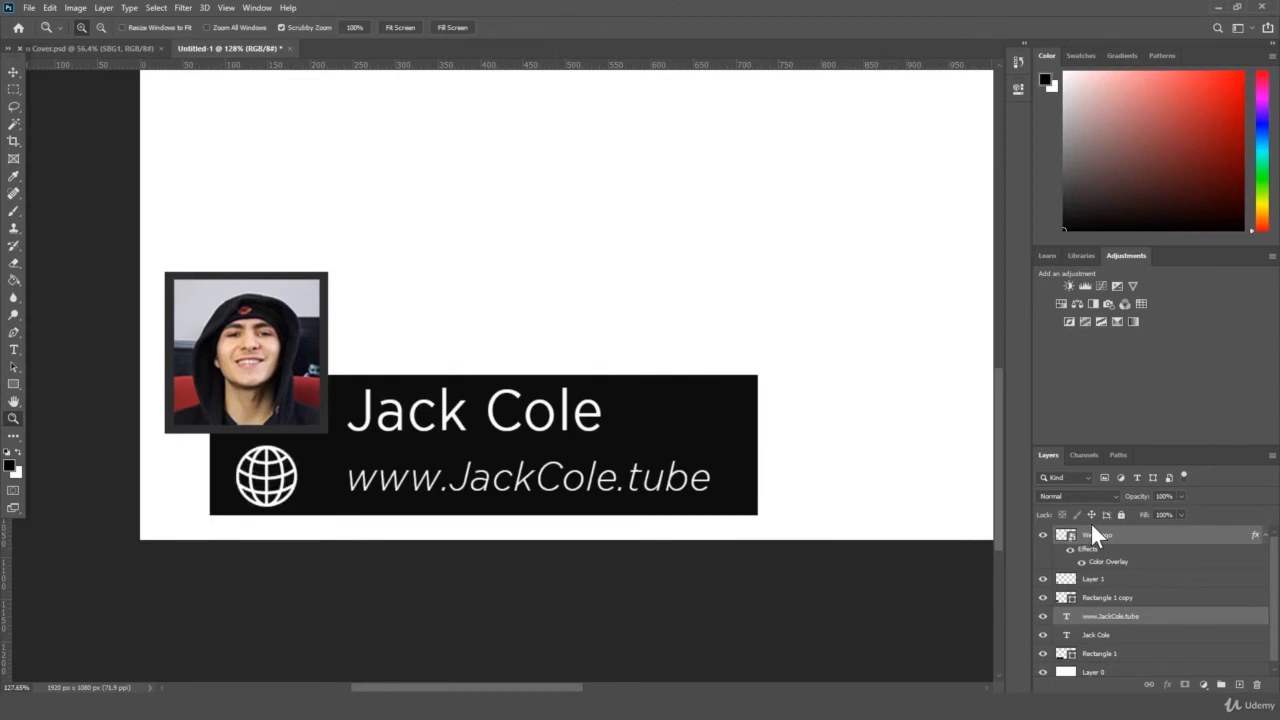
{"action": "key", "text": "ctrl+z"}
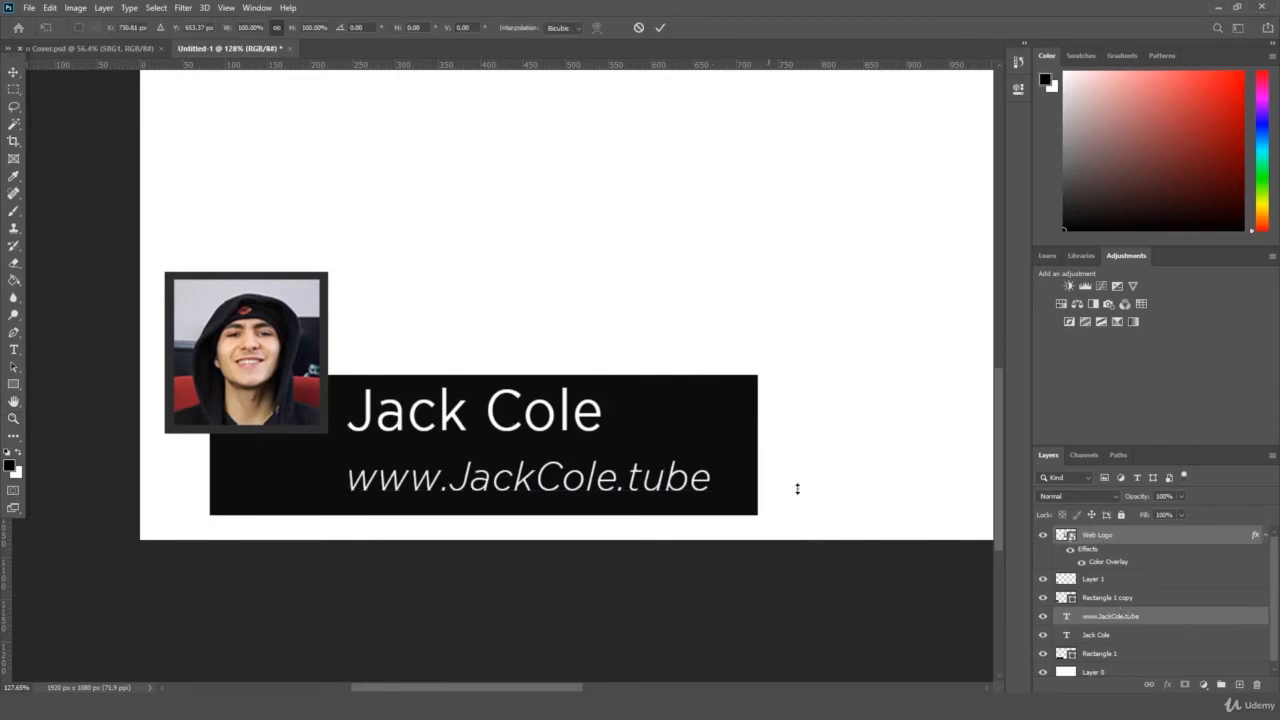
{"action": "left_click", "coordinate": [1100, 536]}
{"action": "key", "text": "Delete"}
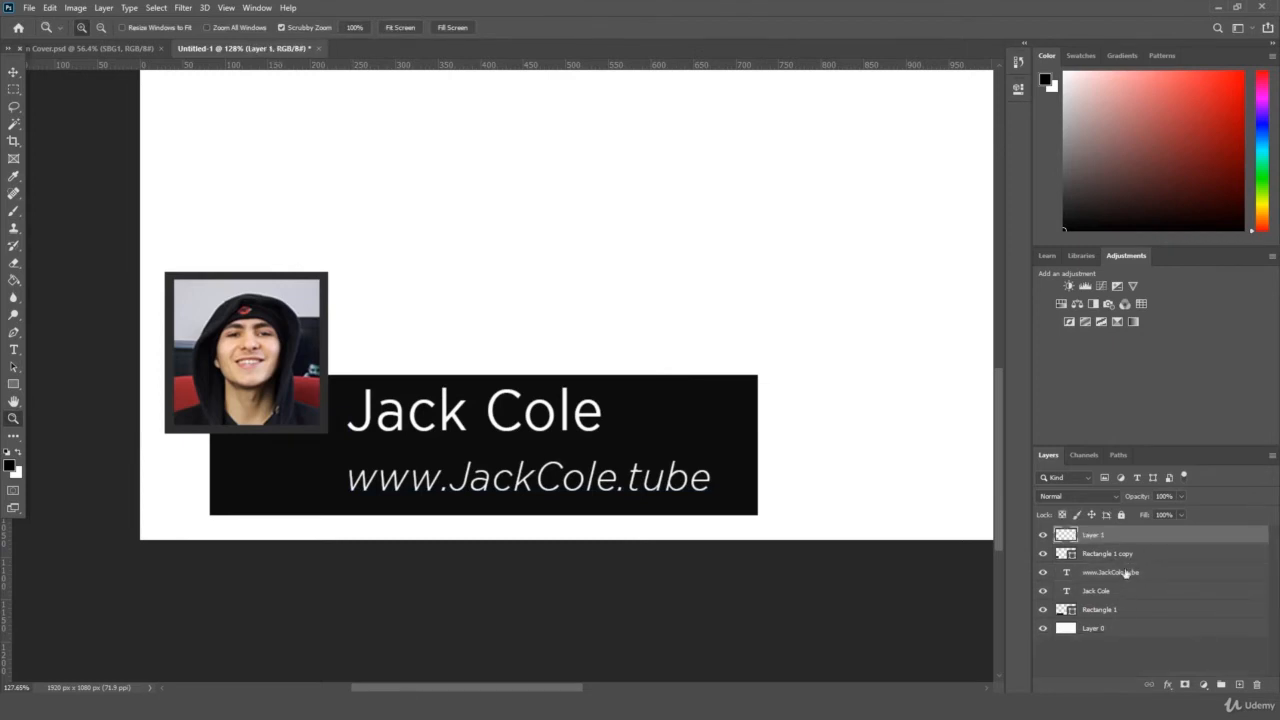
Enlarge the website address from its lower-right corner until it ends just inside the dark rectangle's right edge
{"action": "left_click", "coordinate": [1110, 553]}
{"action": "key", "text": "ctrl+t"}
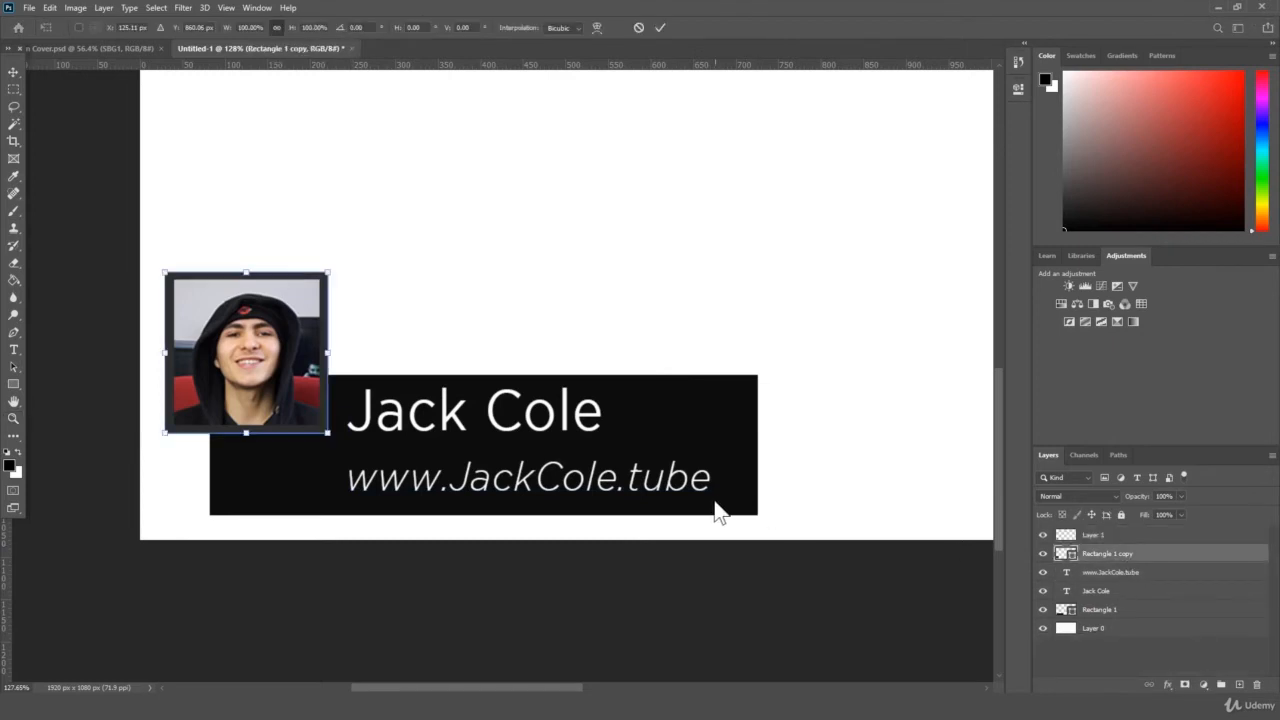
{"action": "key", "text": "Return"}
{"action": "left_click", "coordinate": [1128, 572]}
{"action": "key", "text": "ctrl+t"}
{"action": "left_click_drag", "start_coordinate": [712, 502], "coordinate": [747, 506]}
{"action": "key", "text": "Return"}
{"action": "key", "text": "z"}
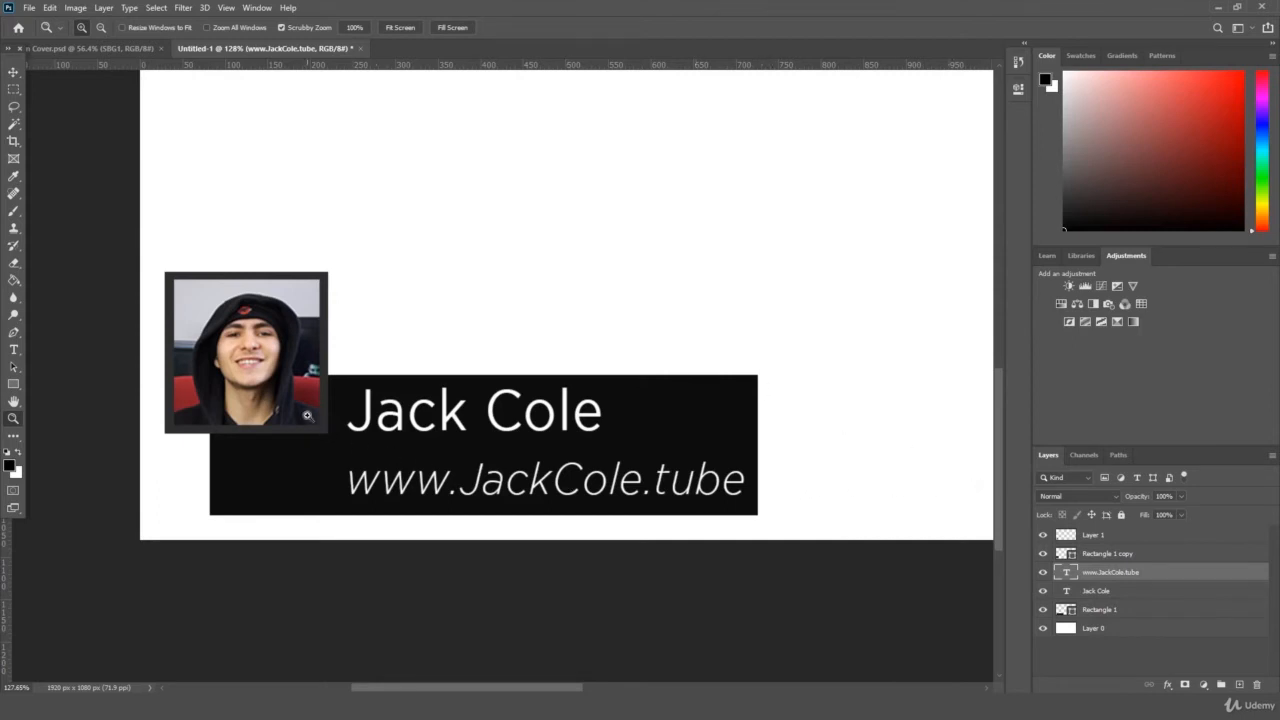
Shorten the dark rectangle from its left side so it starts at about 230 px, just beside the headshot frame
{"action": "left_click_drag", "start_coordinate": [590, 438], "coordinate": [569, 443]}
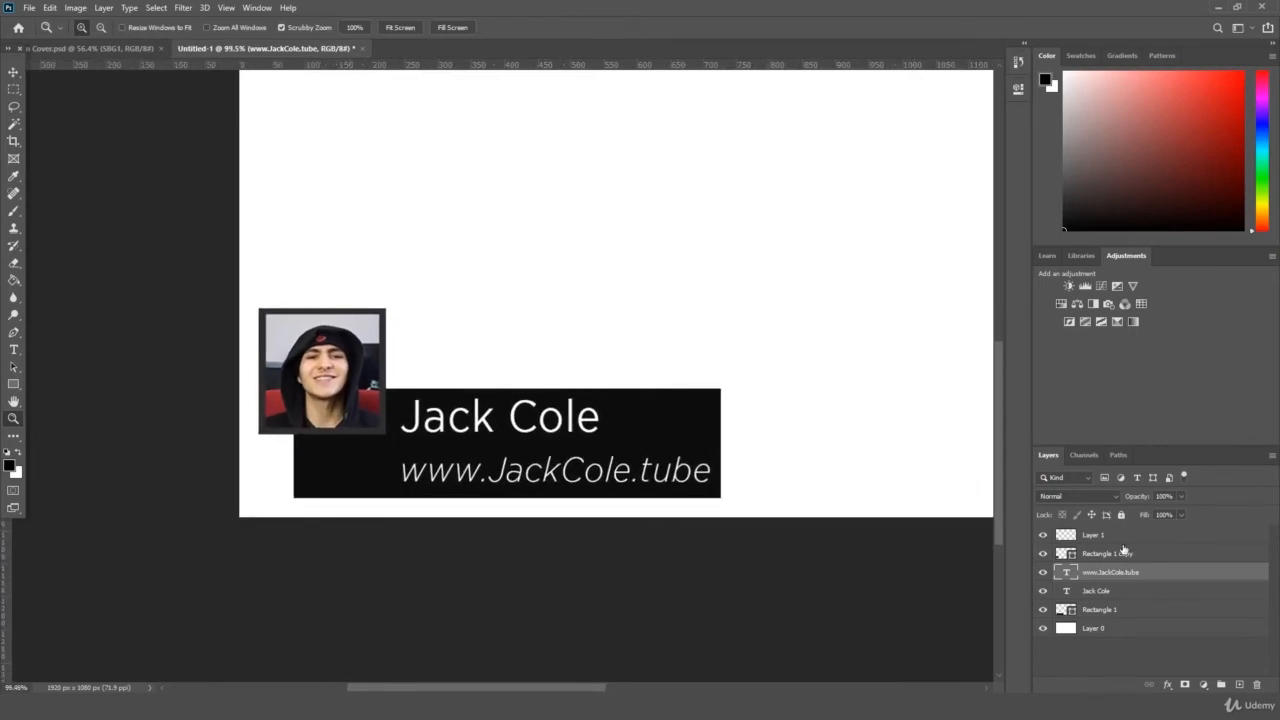
{"action": "left_click", "coordinate": [1110, 609]}
{"action": "key", "text": "ctrl+t"}
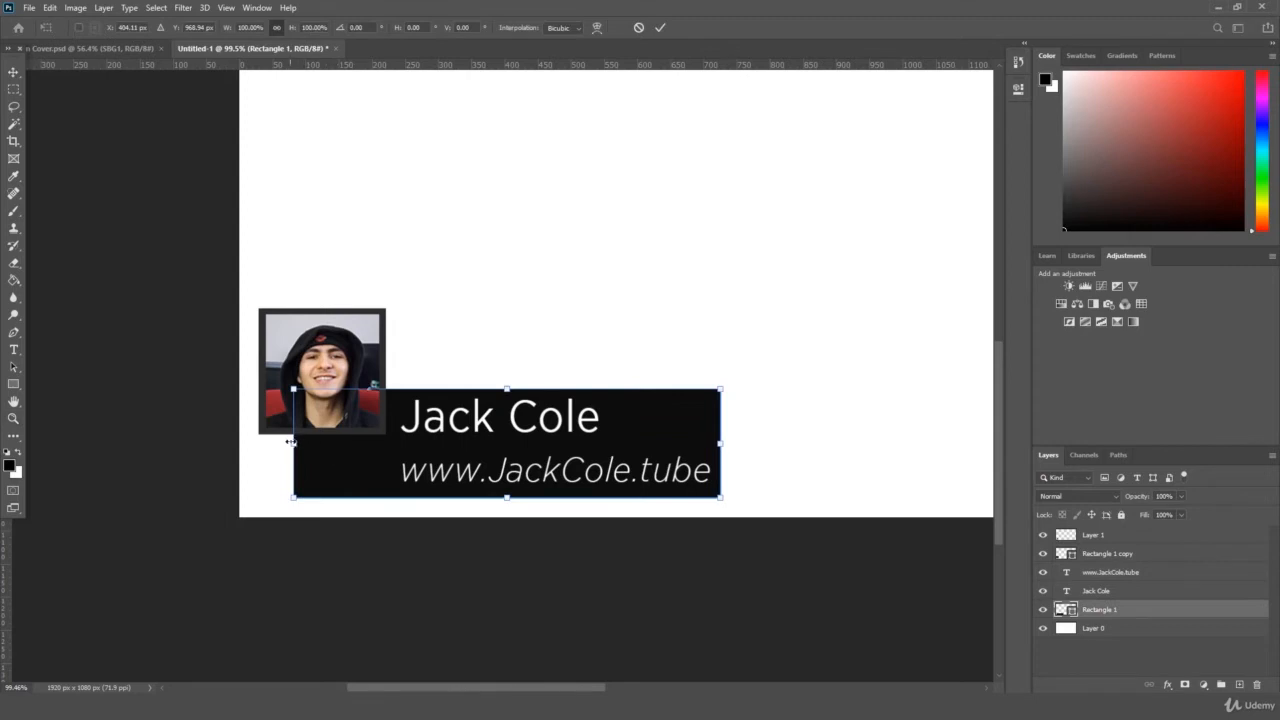
{"action": "left_click_drag", "start_coordinate": [294, 443], "coordinate": [393, 443]}
{"action": "key", "text": "Return"}
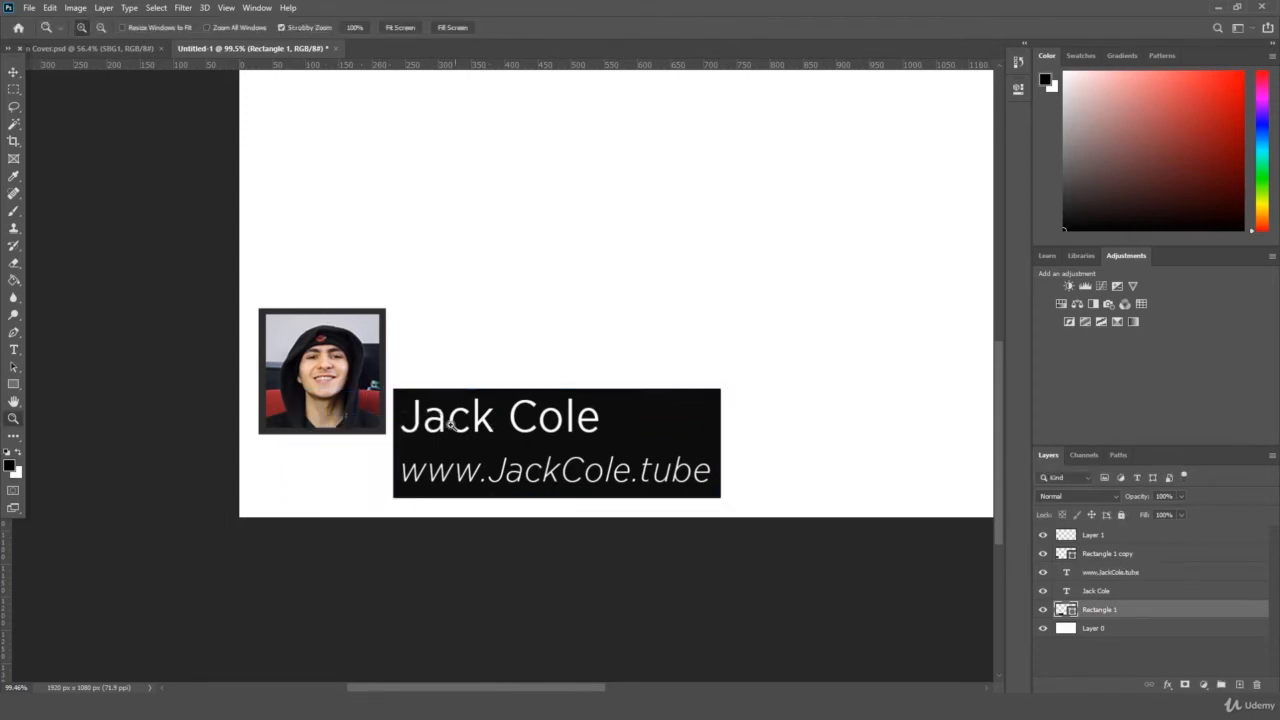
Move the name text horizontally so its right edge lines up with the end of the website address
{"action": "left_click", "coordinate": [1126, 592]}
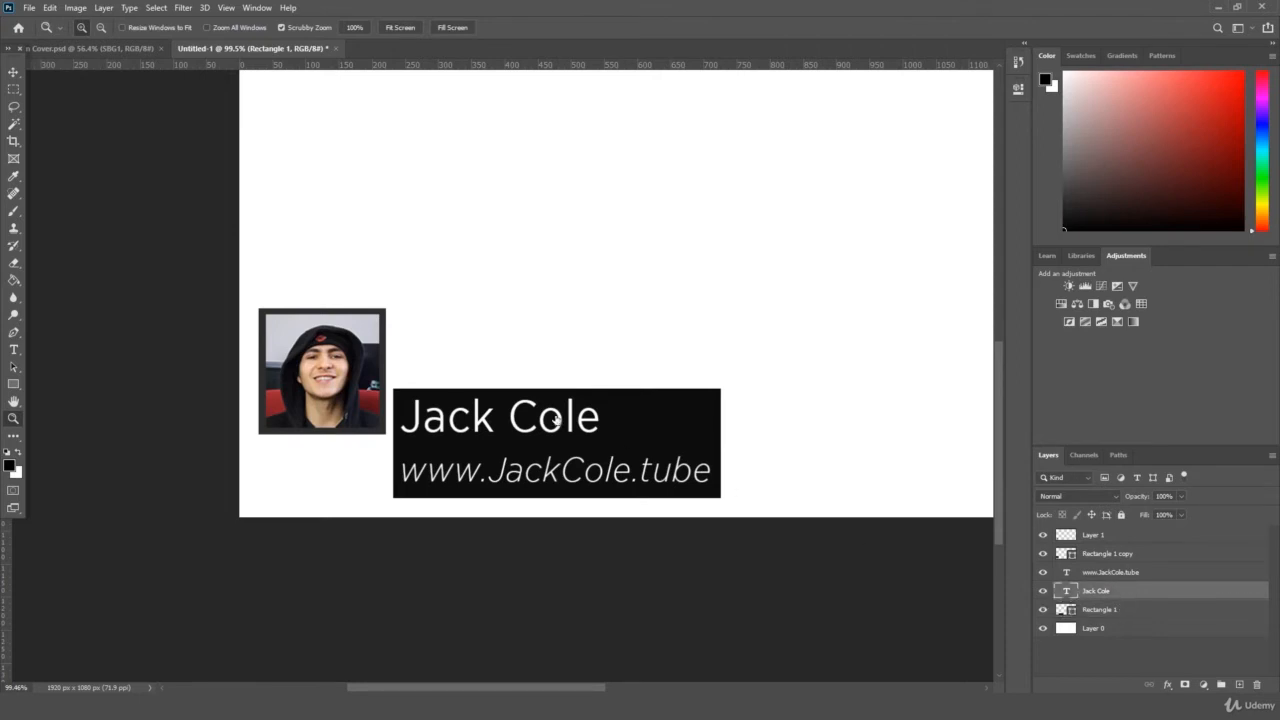
{"action": "left_click", "coordinate": [1216, 39]}
{"action": "key", "text": "ctrl+t"}
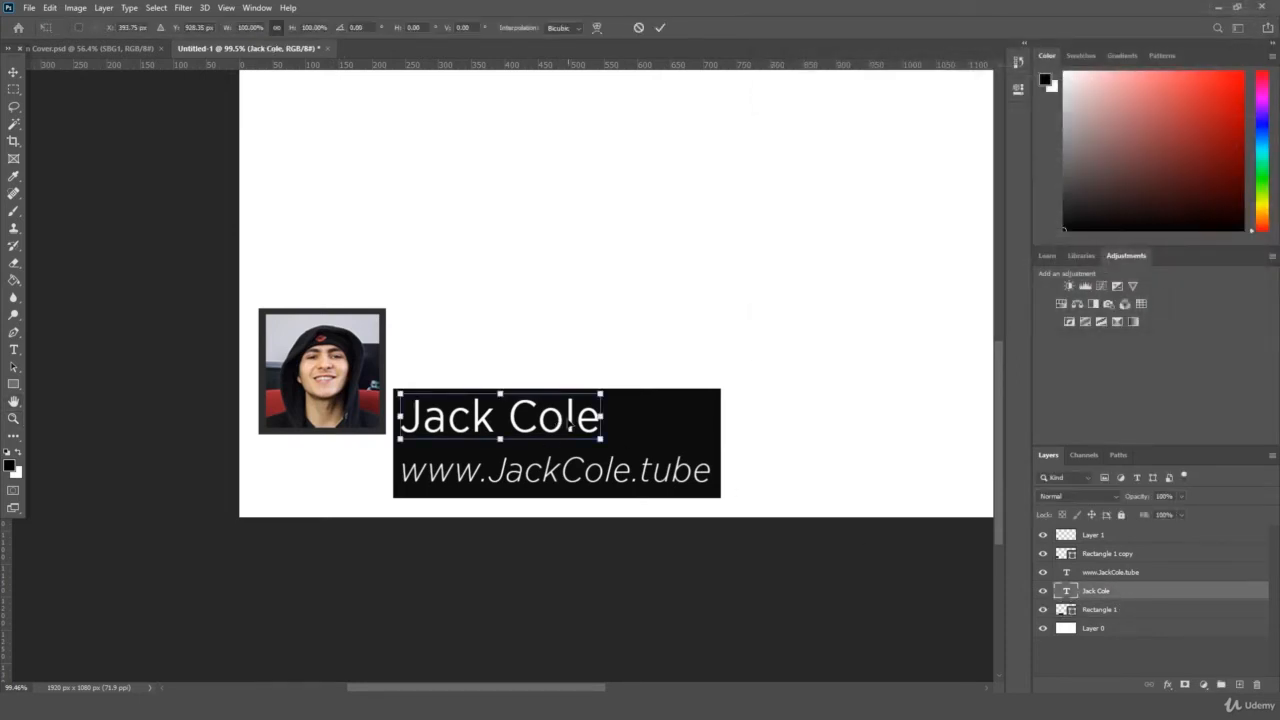
{"action": "left_click_drag", "start_coordinate": [570, 424], "coordinate": [674, 428]}
{"action": "key", "text": "Return"}
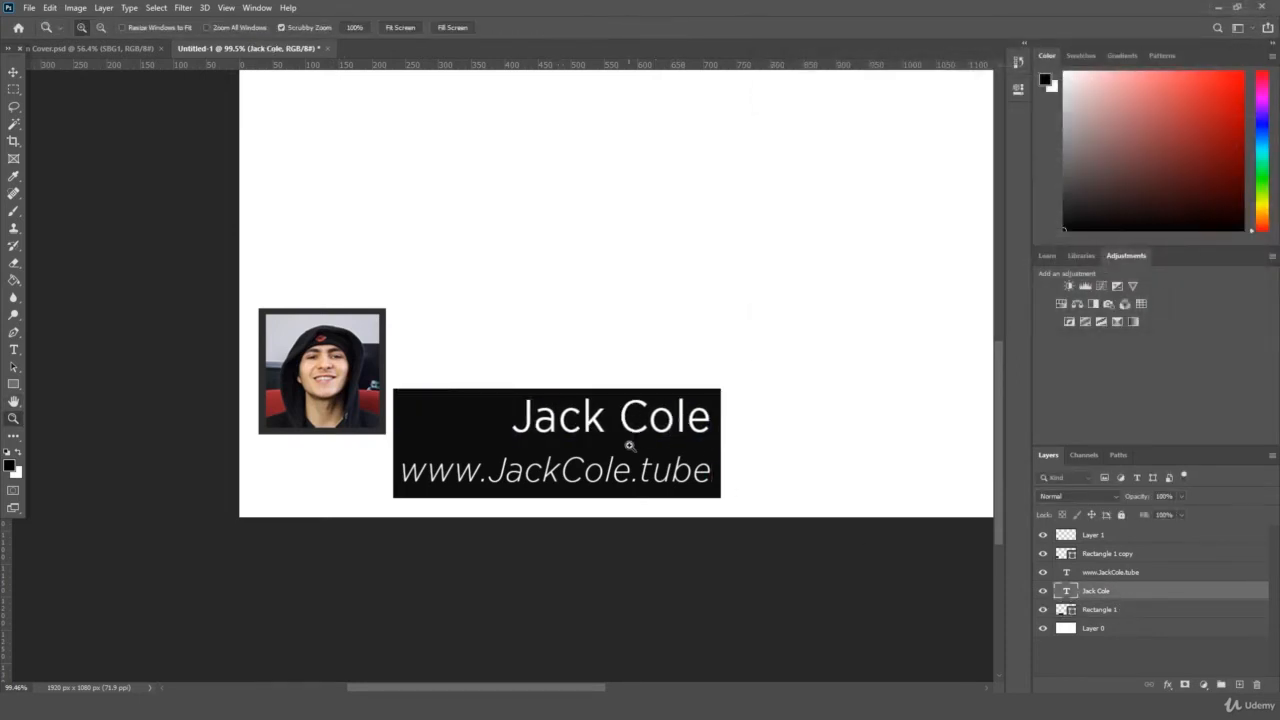
{"action": "key", "text": "ctrl+t"}
{"action": "key", "text": "Return"}
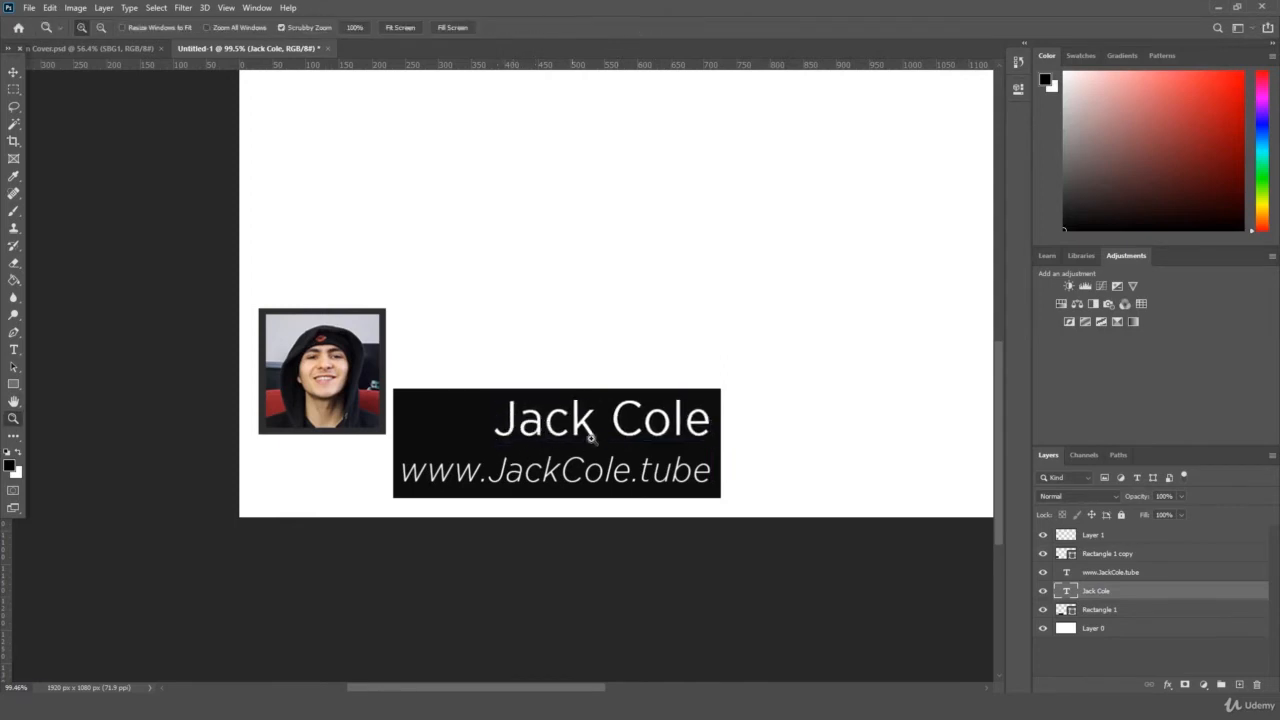
Set the name text's Gotham font style to Medium
{"action": "left_click", "coordinate": [14, 350]}
{"action": "left_click_drag", "start_coordinate": [714, 418], "coordinate": [510, 420]}
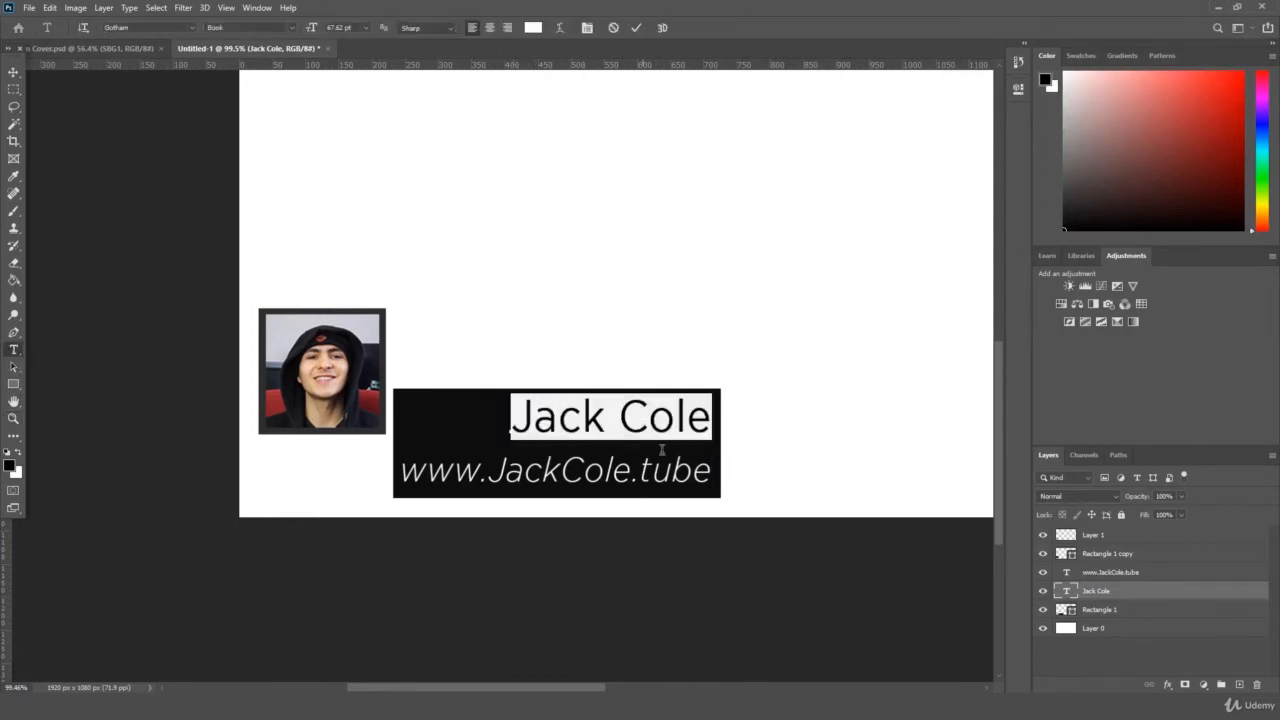
{"action": "left_click", "coordinate": [300, 26]}
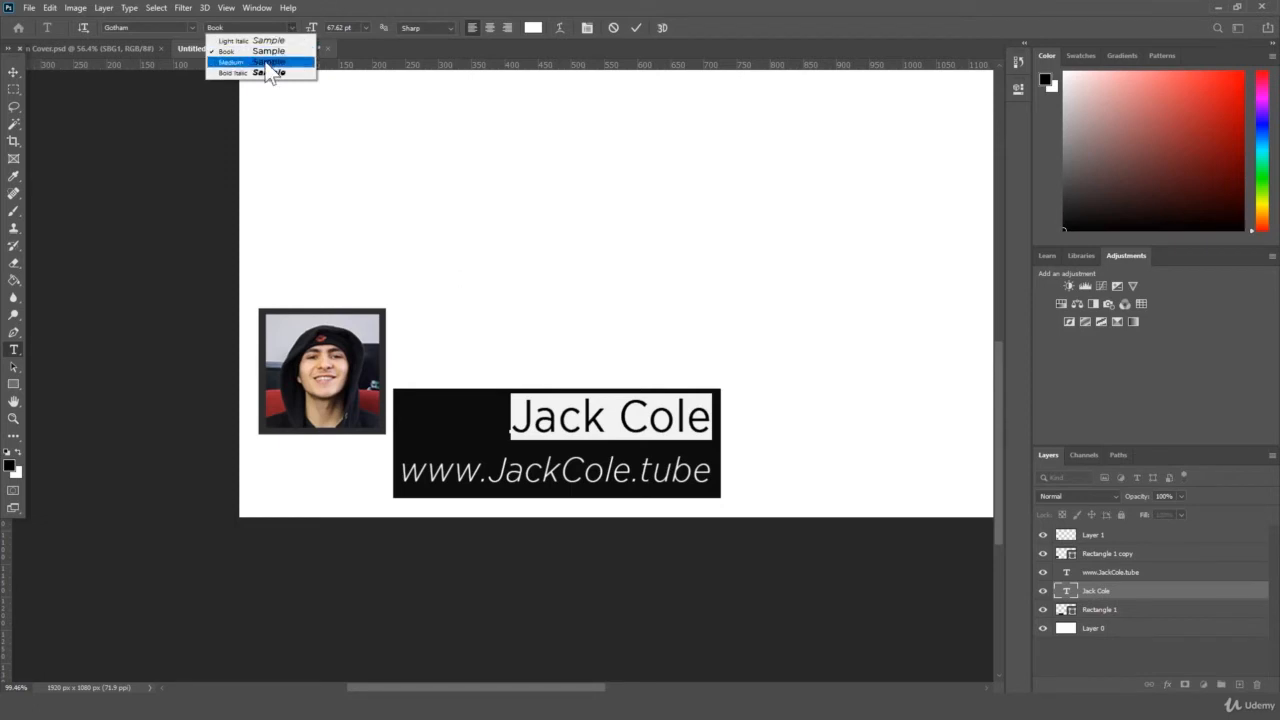
{"action": "left_click", "coordinate": [266, 62]}
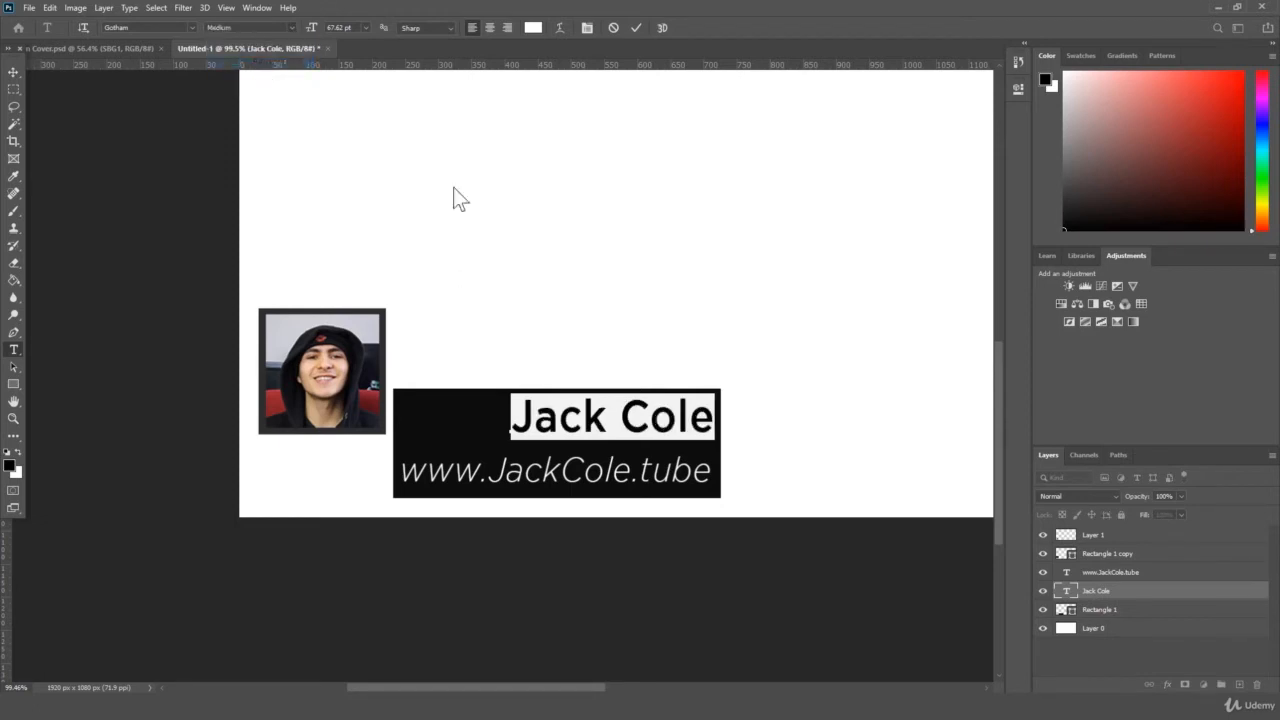
Nudge the name text slightly left and down so its right edge lines up with the website address again
{"action": "left_click", "coordinate": [1118, 588]}
{"action": "key", "text": "ctrl+t"}
{"action": "left_click_drag", "start_coordinate": [702, 413], "coordinate": [698, 417]}
{"action": "key", "text": "Return"}
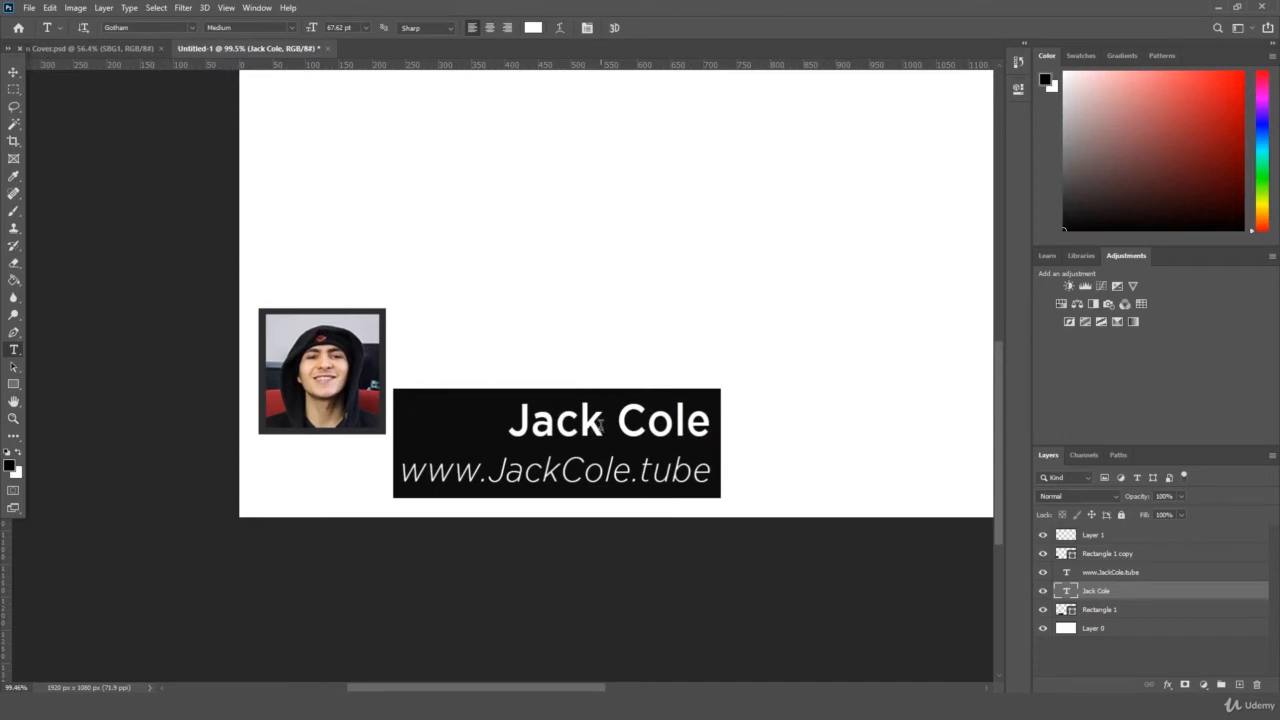
Change the website address font to Gotham Light Regular
{"action": "triple_click", "coordinate": [583, 473]}
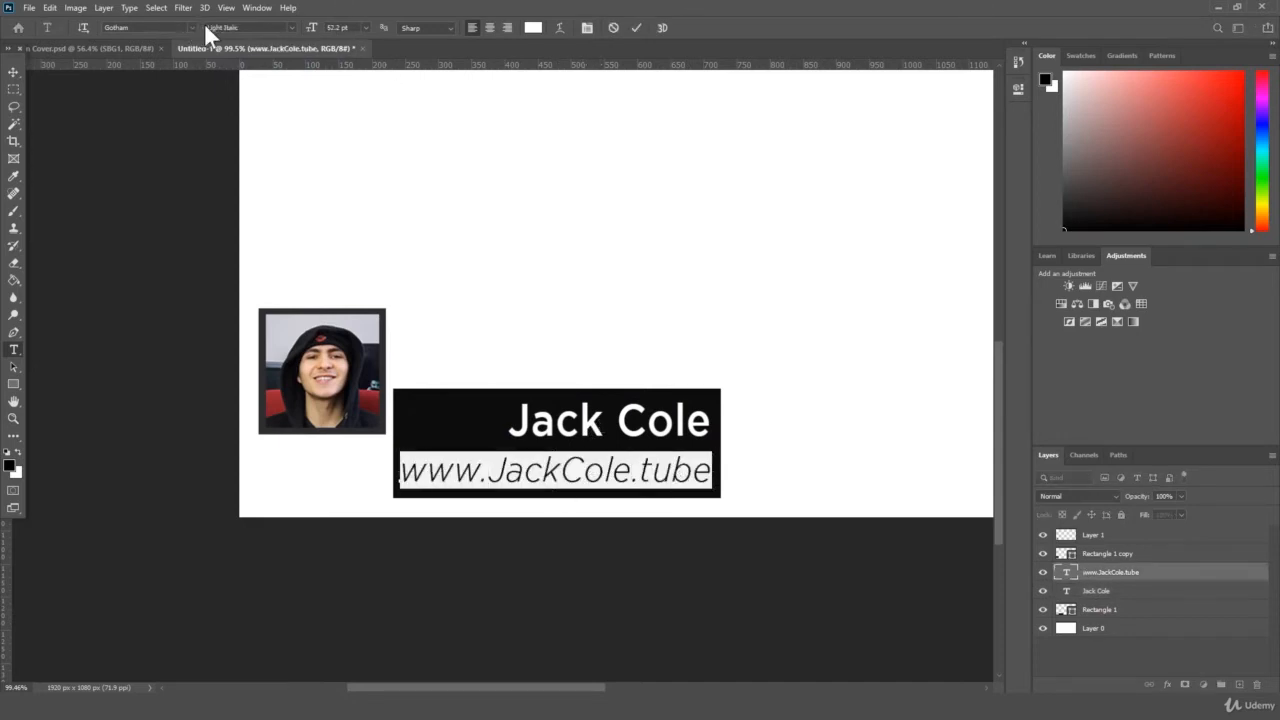
{"action": "left_click", "coordinate": [192, 24]}
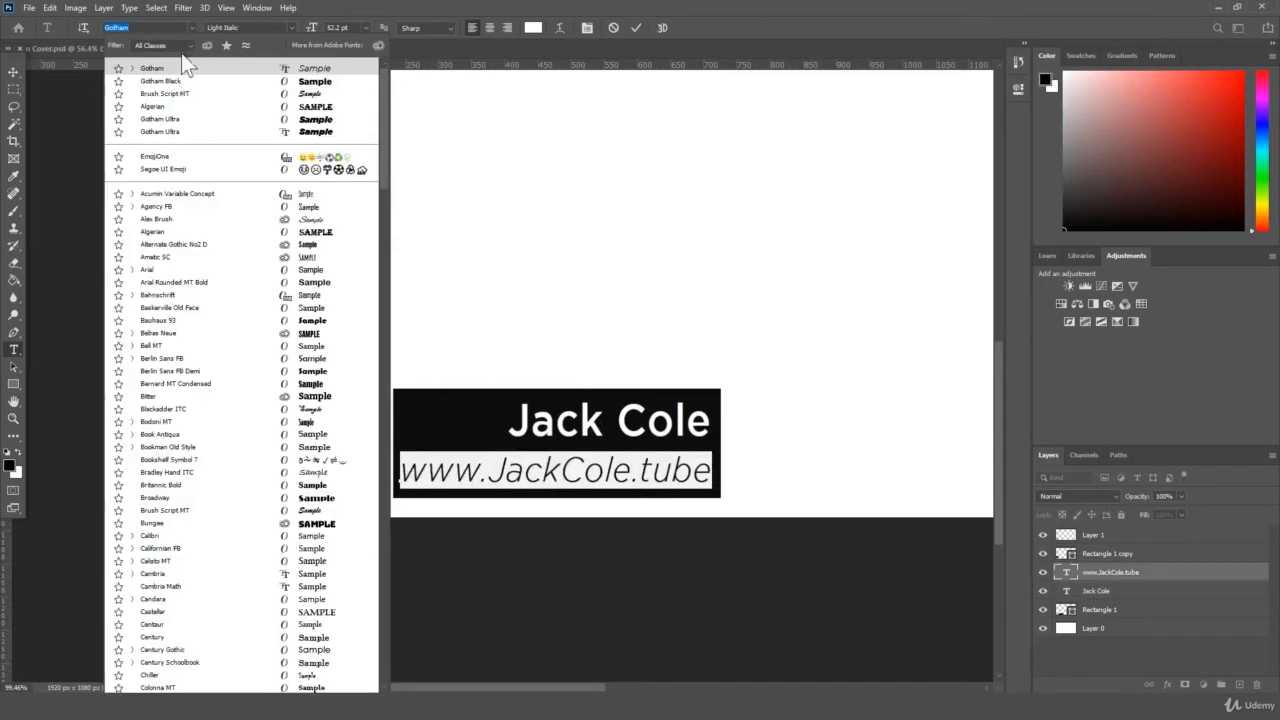
{"action": "type", "text": "gotha"}
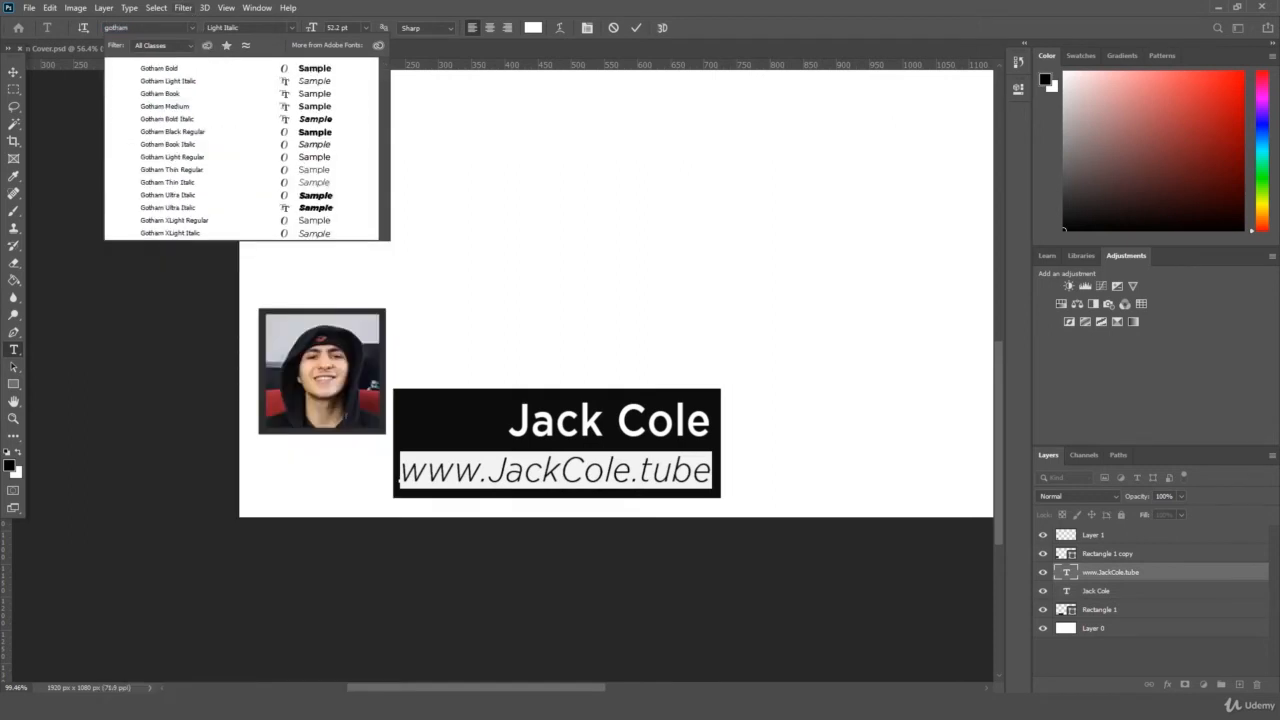
{"action": "left_click", "coordinate": [199, 156]}
Shift the name text, website address and dark rectangle together left so they tuck under the headshot frame, and nudge them slightly upward
{"action": "left_click", "coordinate": [1145, 575]}
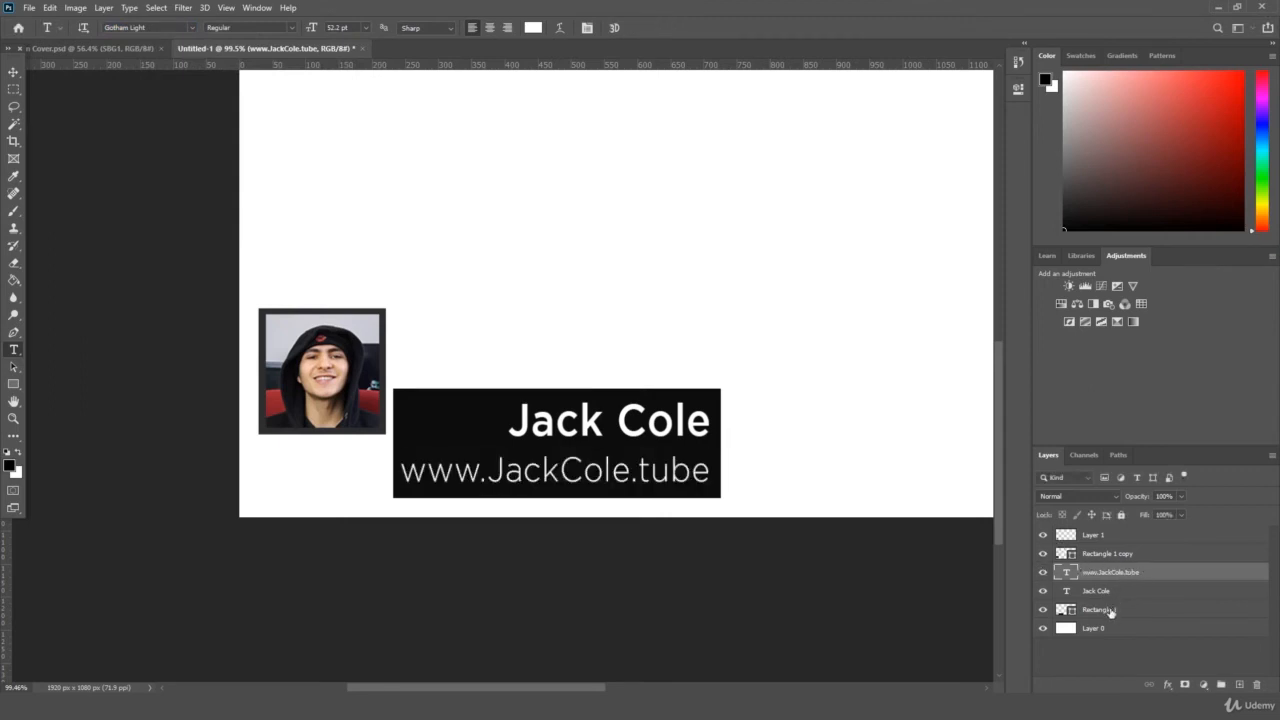
{"action": "left_click", "coordinate": [1108, 611], "text": "ctrl"}
{"action": "left_click", "coordinate": [1100, 591], "text": "ctrl"}
{"action": "key", "text": "ctrl+t"}
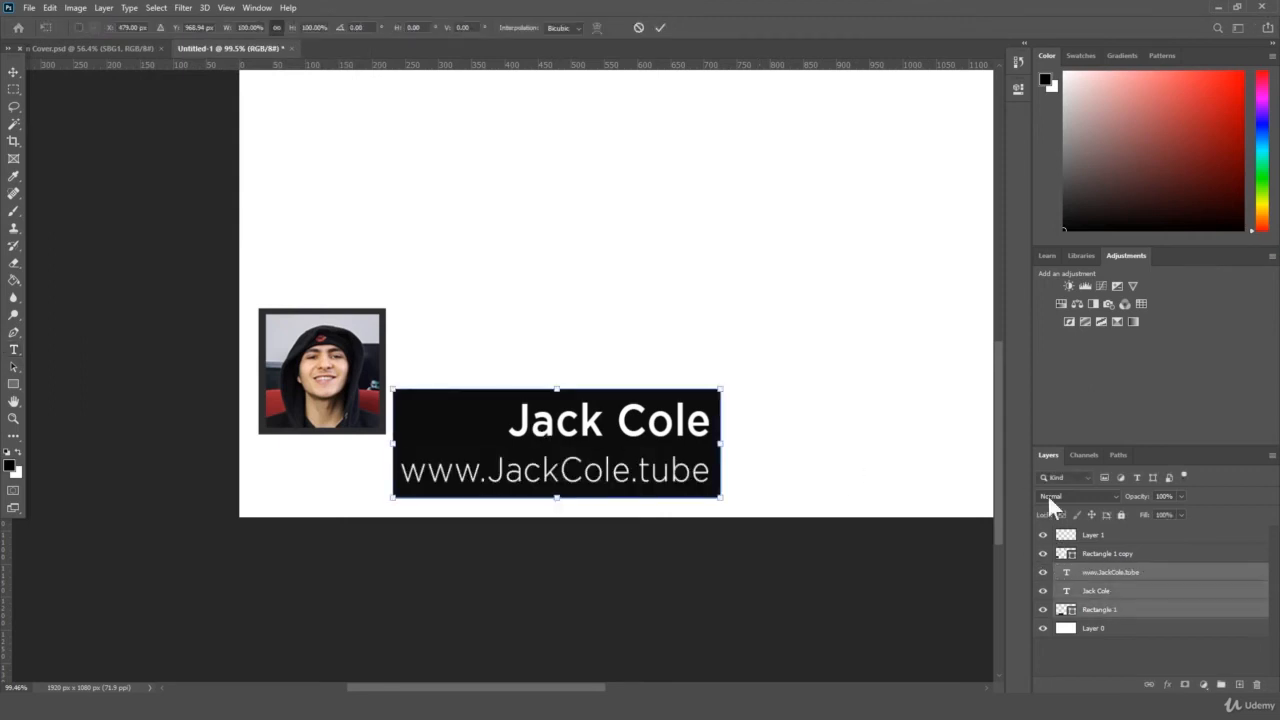
{"action": "left_click_drag", "start_coordinate": [647, 424], "coordinate": [550, 428]}
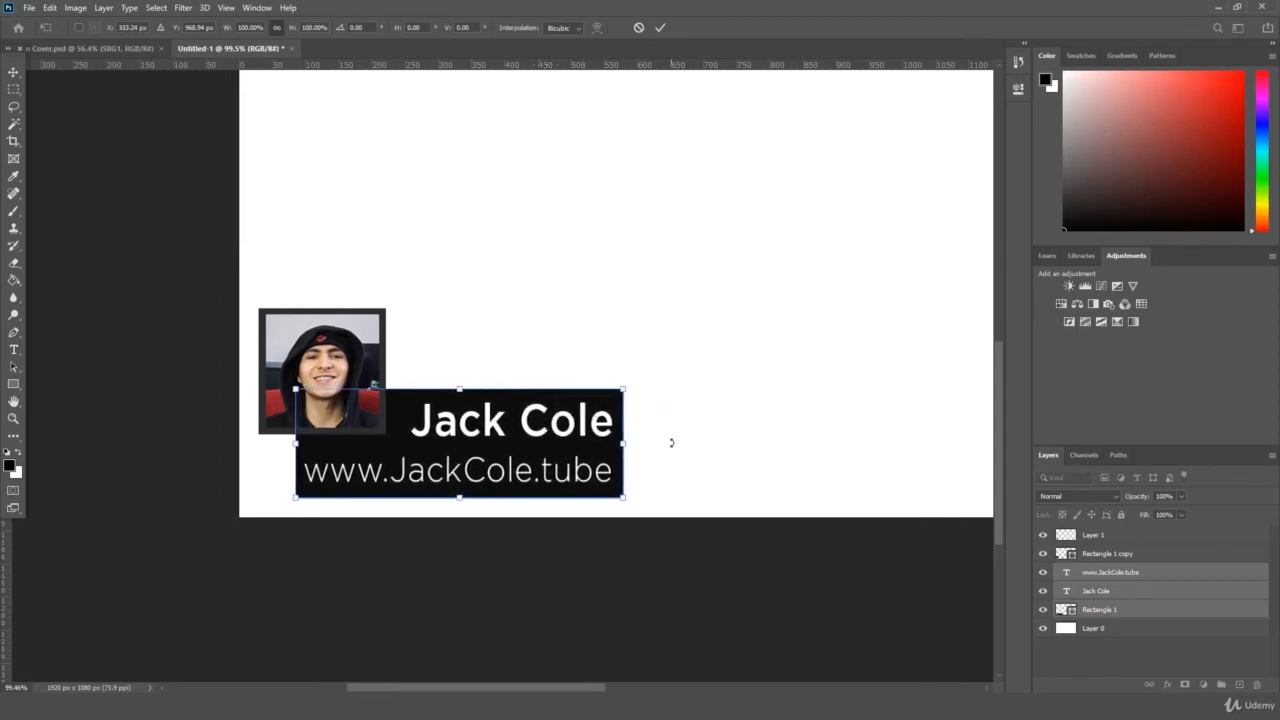
{"action": "key", "text": "Return"}
{"action": "key", "text": "t"}
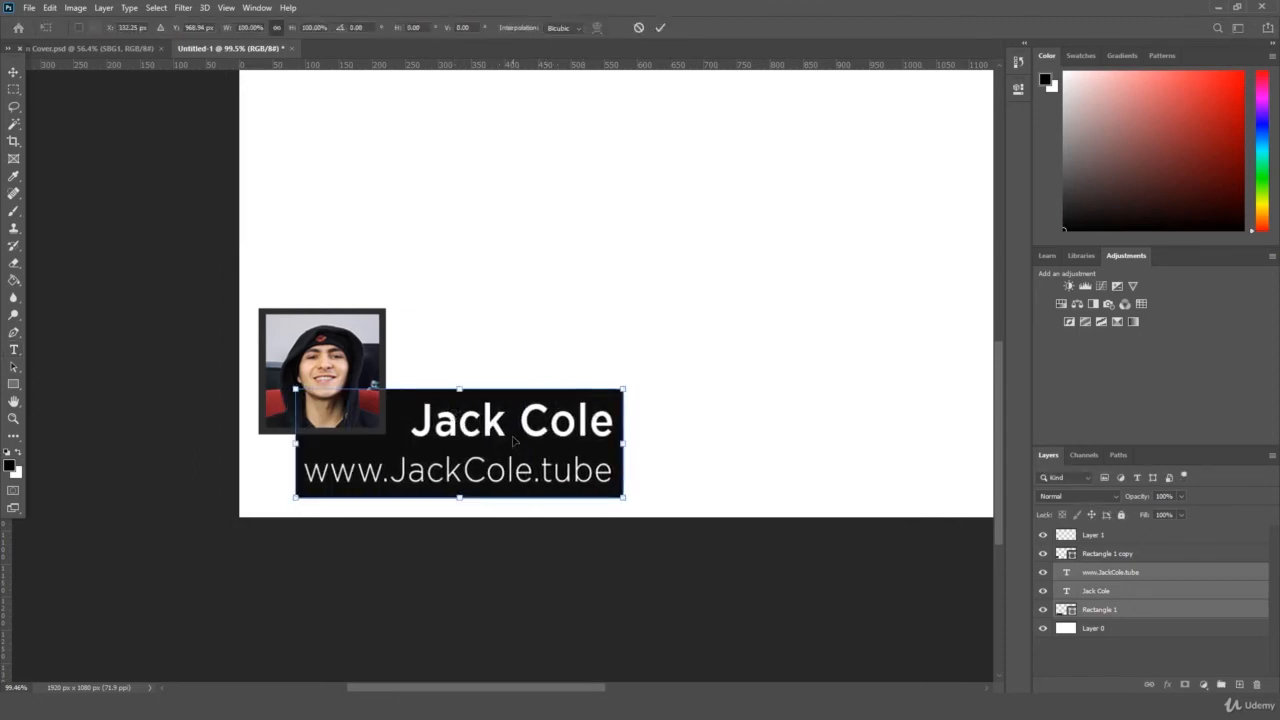
{"action": "key", "text": "ctrl+t"}
{"action": "key", "text": "Return"}
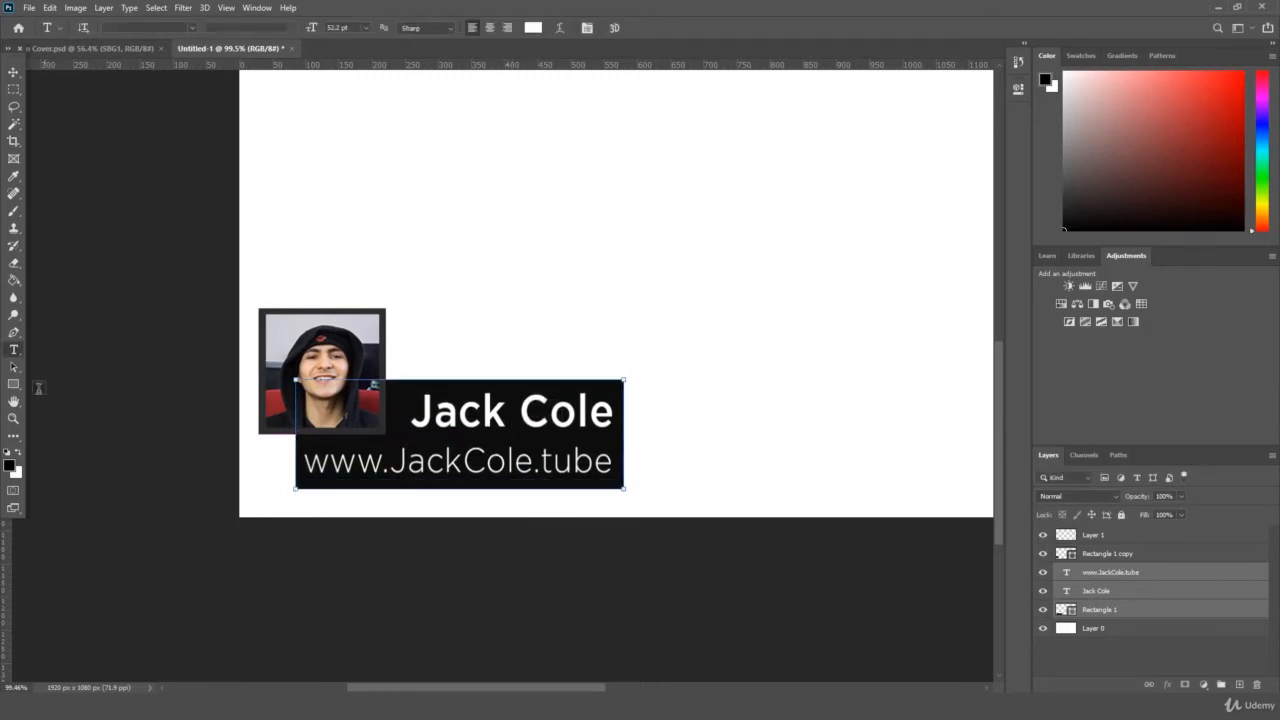
Enlarge the name text slightly toward the headshot, keeping its right edge in line with the website address
{"action": "left_click", "coordinate": [14, 418]}
{"action": "mouse_move", "coordinate": [205, 359]}
{"action": "left_mouse_down"}
{"action": "mouse_move", "coordinate": [181, 375]}
{"action": "mouse_move", "coordinate": [194, 379]}
{"action": "left_mouse_up"}
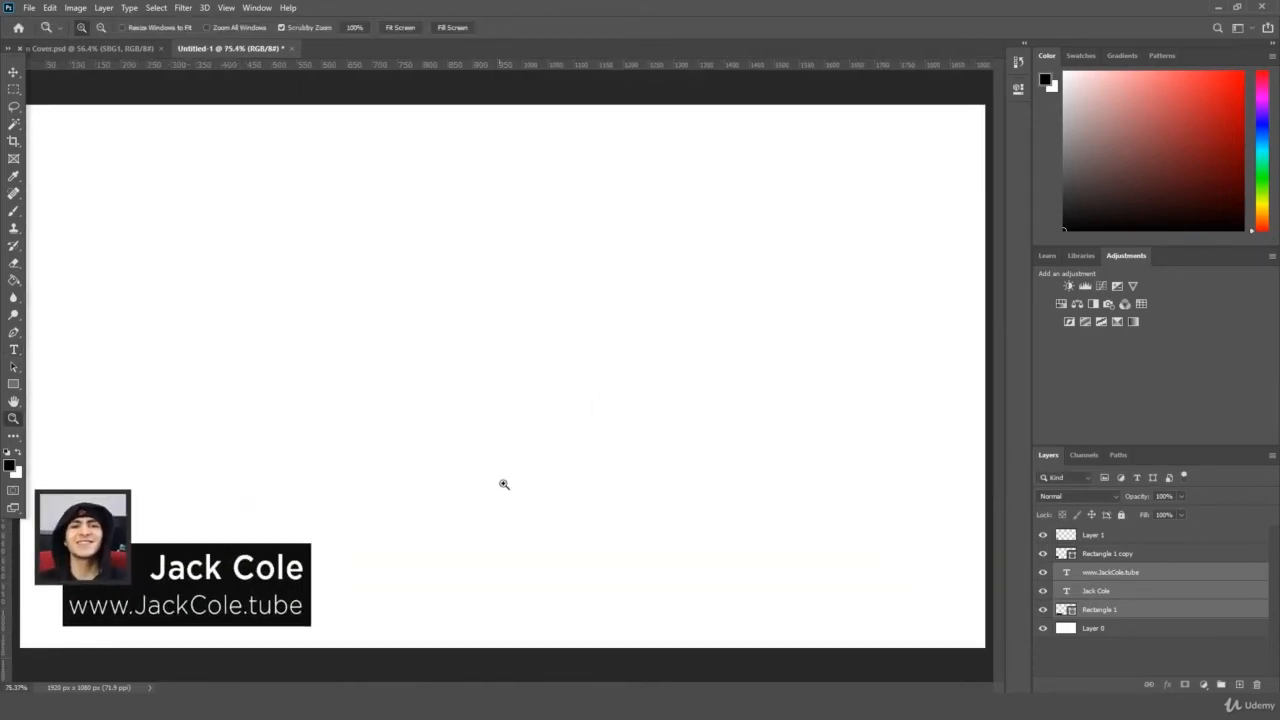
{"action": "left_click_drag", "start_coordinate": [698, 542], "coordinate": [634, 623]}
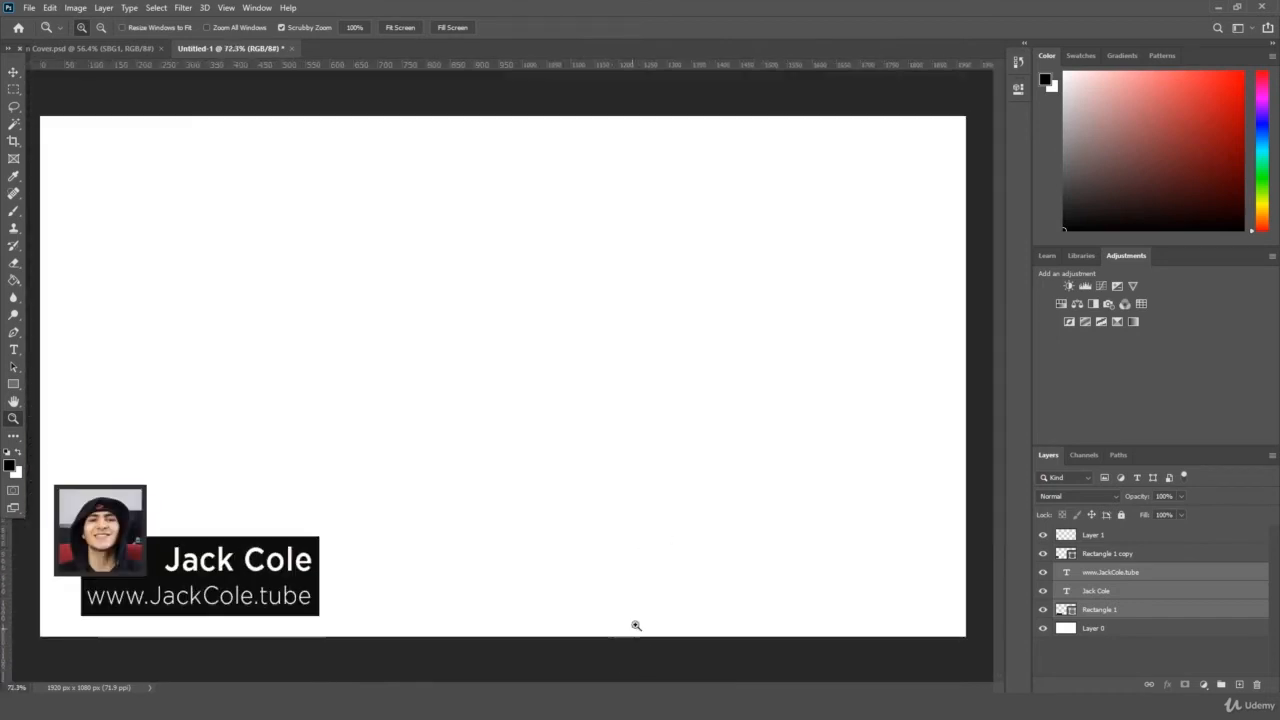
{"action": "left_click", "coordinate": [1116, 597]}
{"action": "key", "text": "ctrl+t"}
{"action": "left_click_drag", "start_coordinate": [164, 540], "coordinate": [151, 541]}
{"action": "key", "text": "Return"}
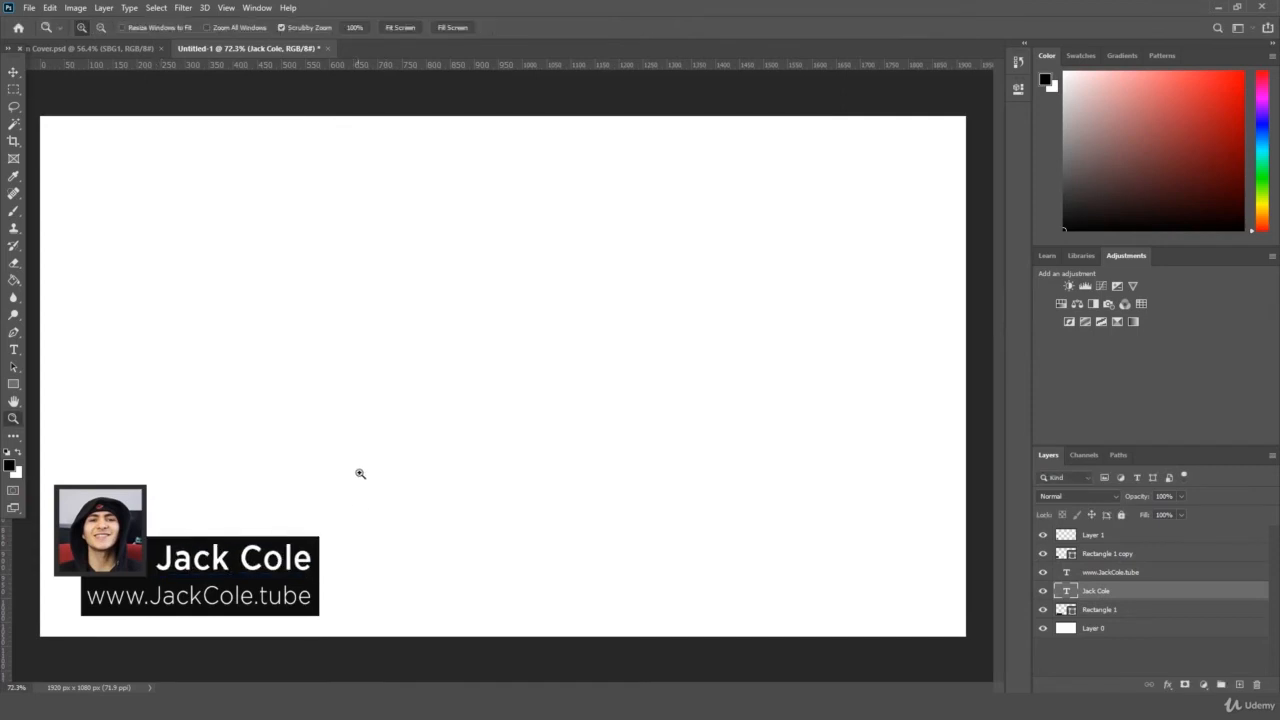
Scale the website address down to about 90.6% from its upper-left corner and nudge it slightly down and right
{"action": "left_click_drag", "start_coordinate": [395, 429], "coordinate": [393, 426]}
{"action": "left_click", "coordinate": [401, 28]}
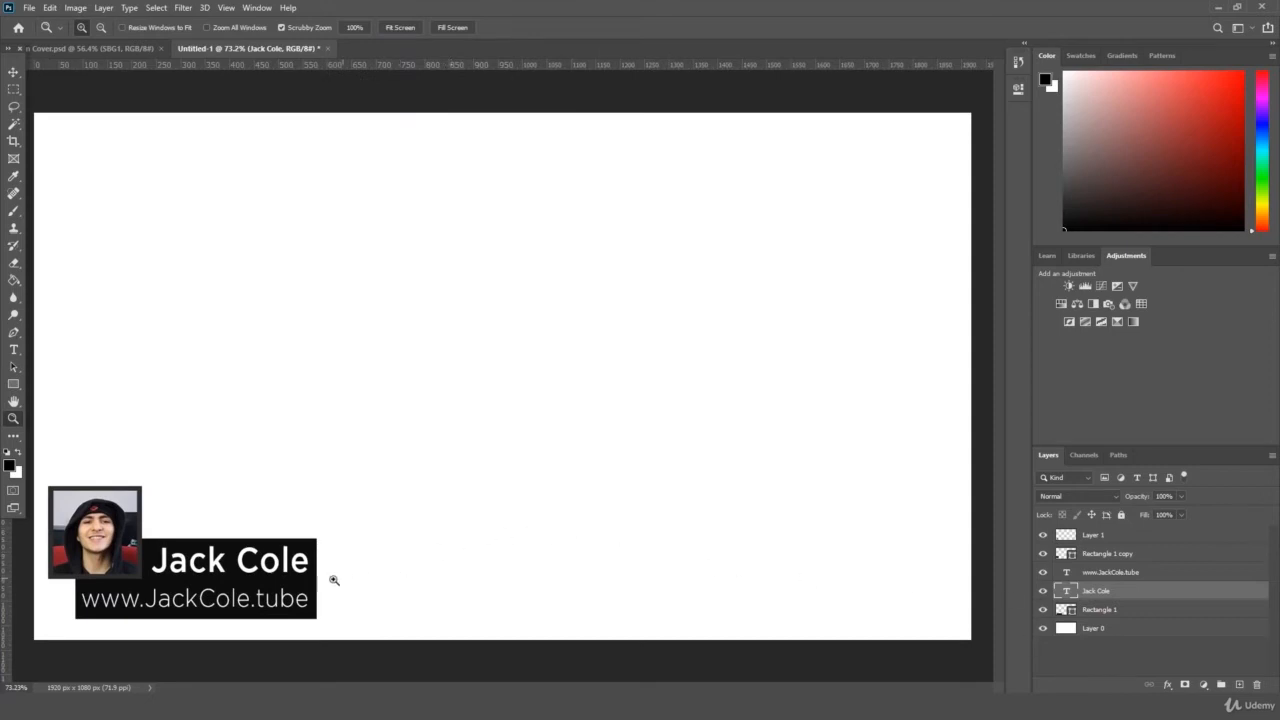
{"action": "left_click_drag", "start_coordinate": [317, 555], "coordinate": [314, 557]}
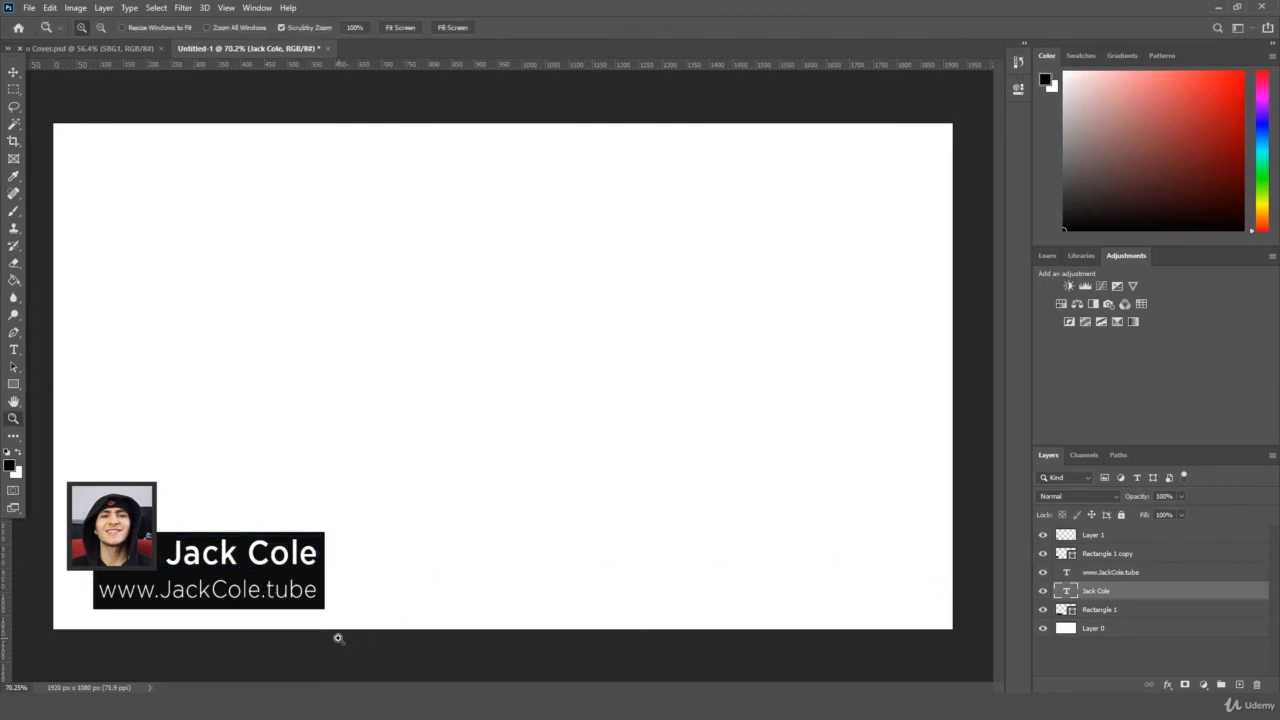
{"action": "left_click", "coordinate": [1130, 577]}
{"action": "key", "text": "ctrl+t"}
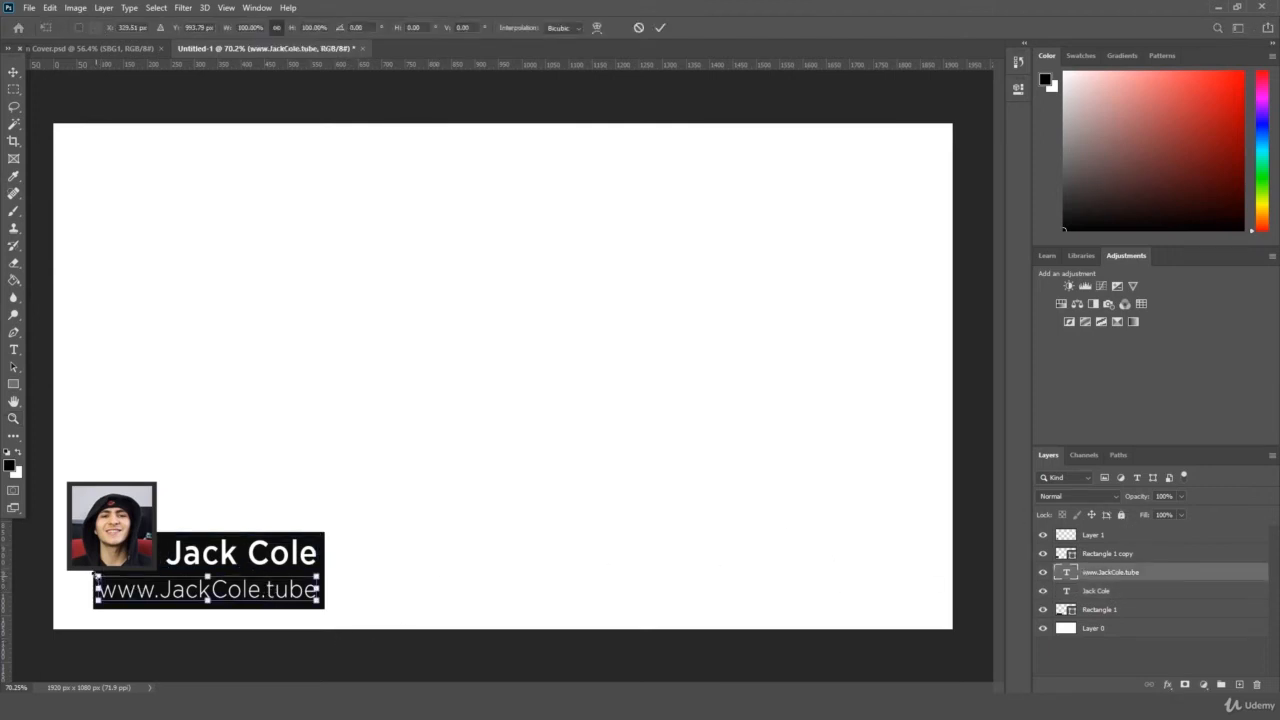
{"action": "left_click_drag", "start_coordinate": [97, 577], "coordinate": [118, 579]}
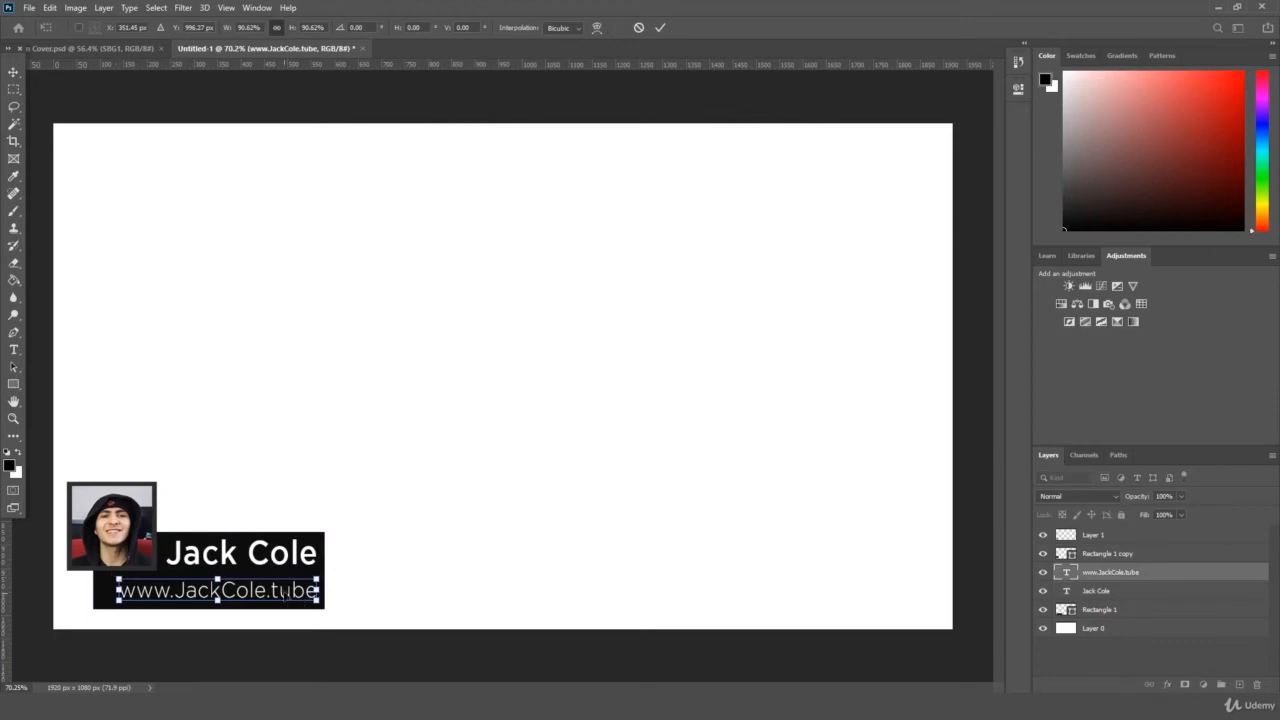
{"action": "left_click_drag", "start_coordinate": [284, 595], "coordinate": [285, 596]}
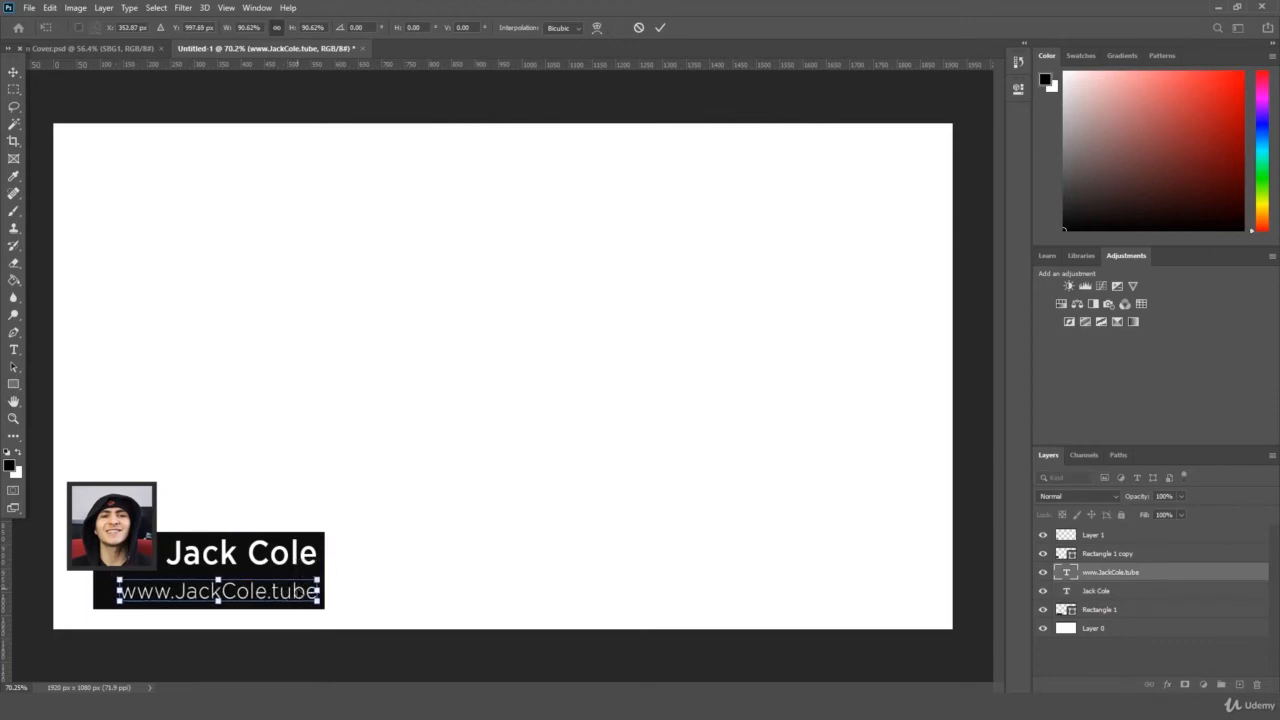
{"action": "key", "text": "Return"}
{"action": "key", "text": "z"}
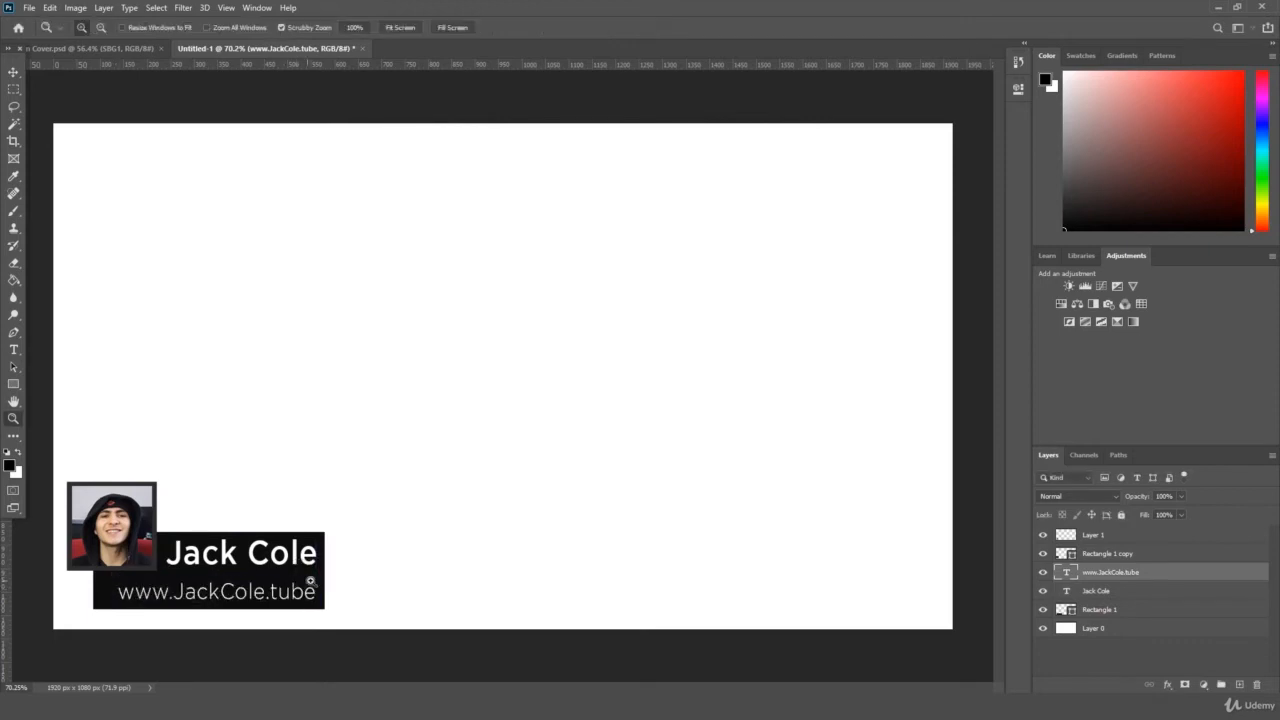
Scale the dark rectangle down to about 92% to fit the smaller website address, and nudge it slightly up
{"action": "left_click", "coordinate": [1099, 612]}
{"action": "key", "text": "ctrl+t"}
{"action": "left_click_drag", "start_coordinate": [93, 570], "coordinate": [112, 570]}
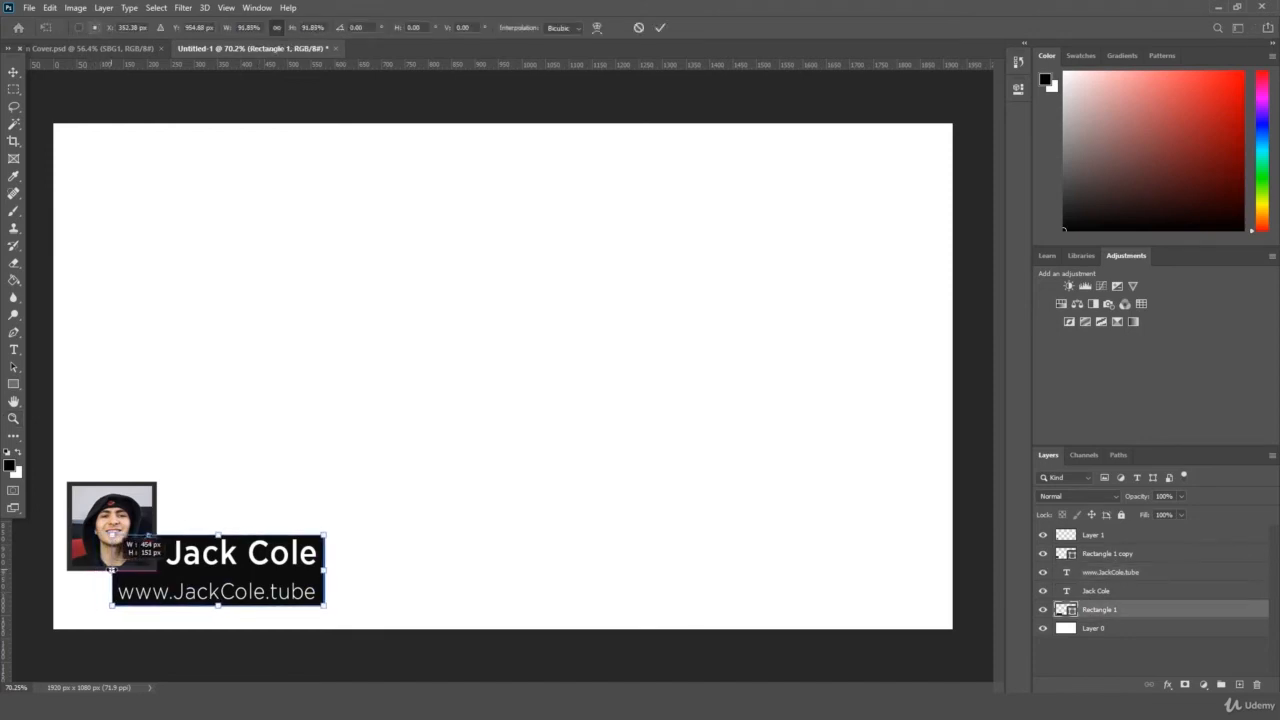
{"action": "key", "text": "Return"}
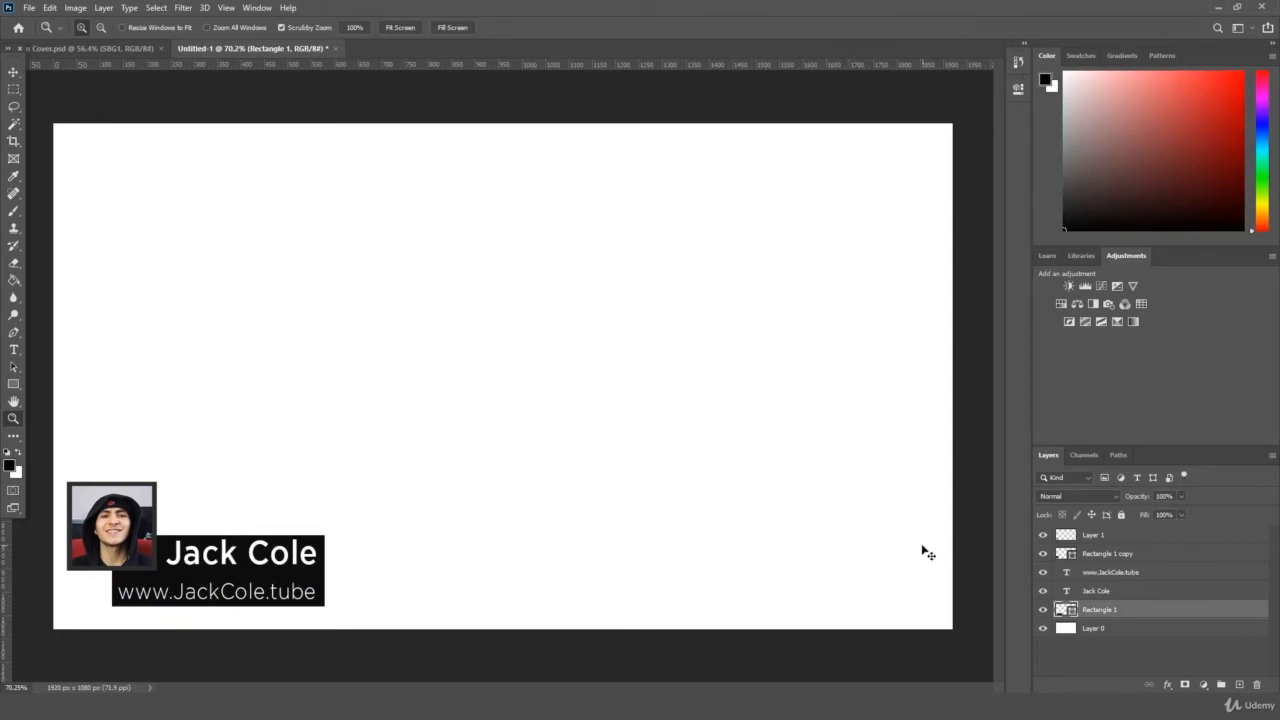
{"action": "key", "text": "ctrl+t"}
{"action": "key", "text": "Up"}
{"action": "key", "text": "Return"}
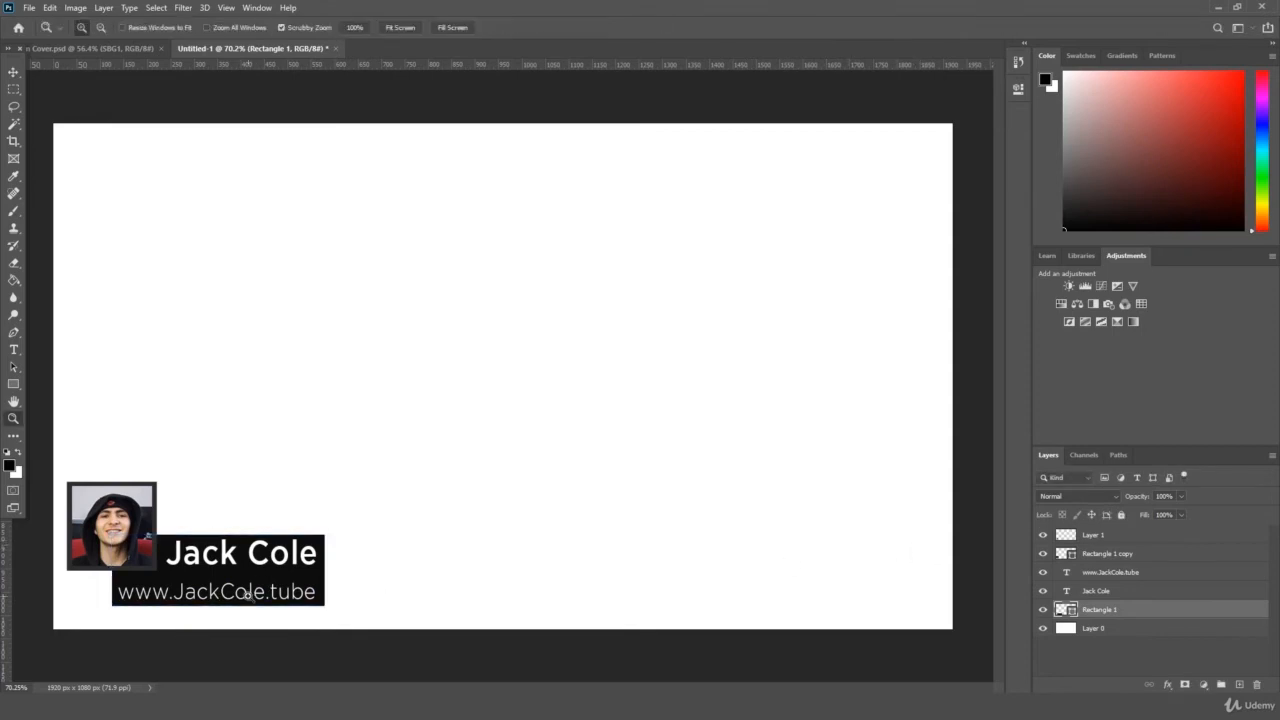
Scale the dark rectangle and both text layers together to about 112.6%, and nudge them slightly right and up
{"action": "left_click", "coordinate": [1118, 572], "text": "shift"}
{"action": "key", "text": "ctrl+t"}
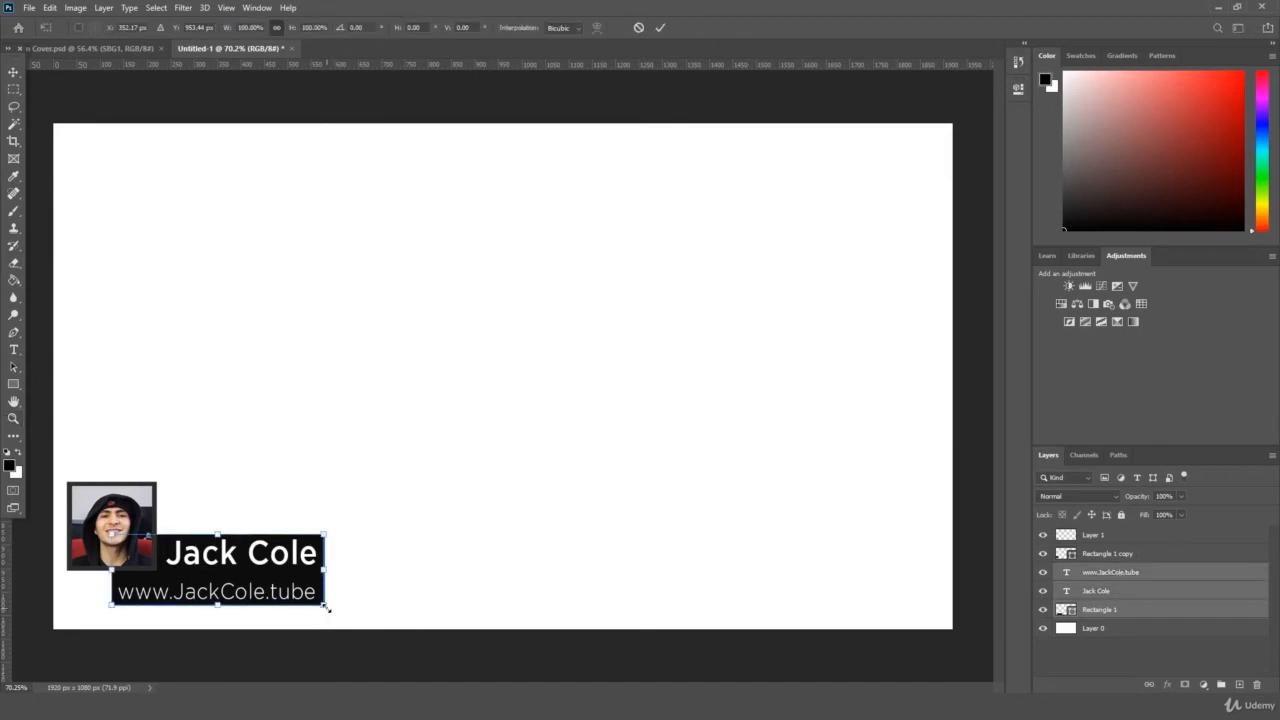
{"action": "mouse_move", "coordinate": [327, 607]}
{"action": "left_mouse_down"}
{"action": "mouse_move", "coordinate": [345, 590]}
{"action": "mouse_move", "coordinate": [346, 609]}
{"action": "left_mouse_up"}
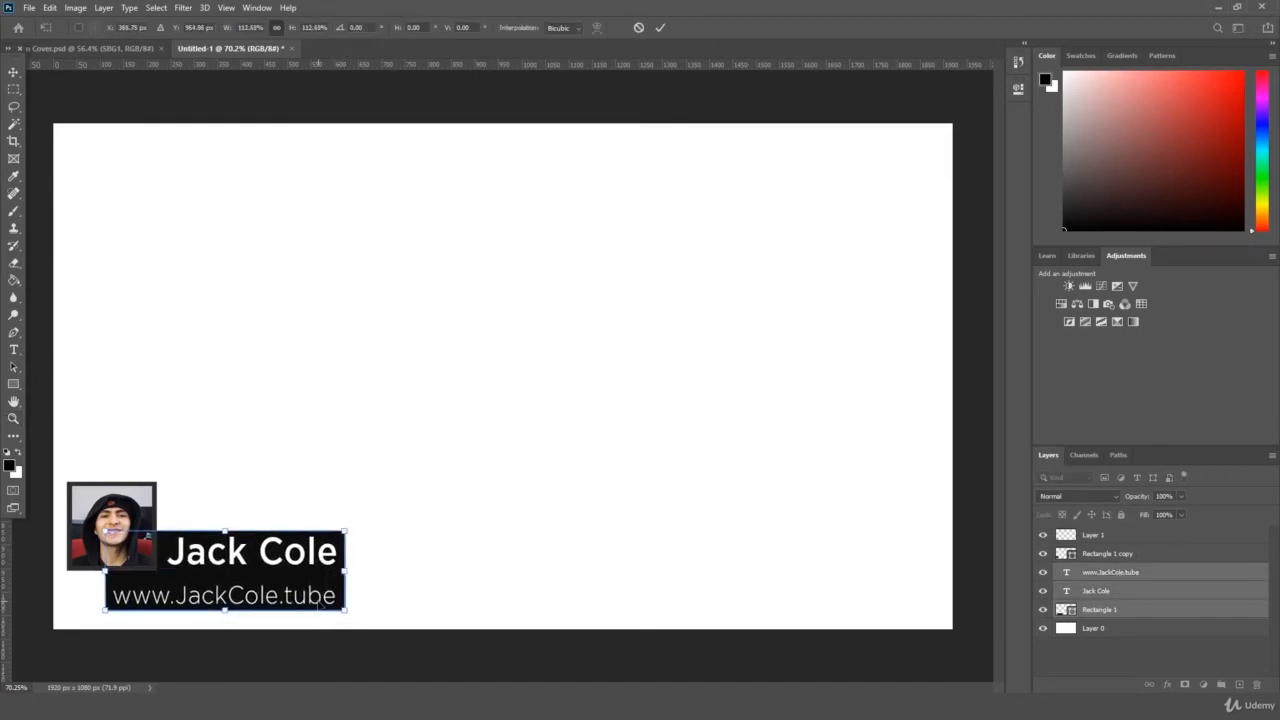
{"action": "key", "text": "Right"}
{"action": "key", "text": "Up"}
{"action": "key", "text": "Right"}
{"action": "key", "text": "Up"}
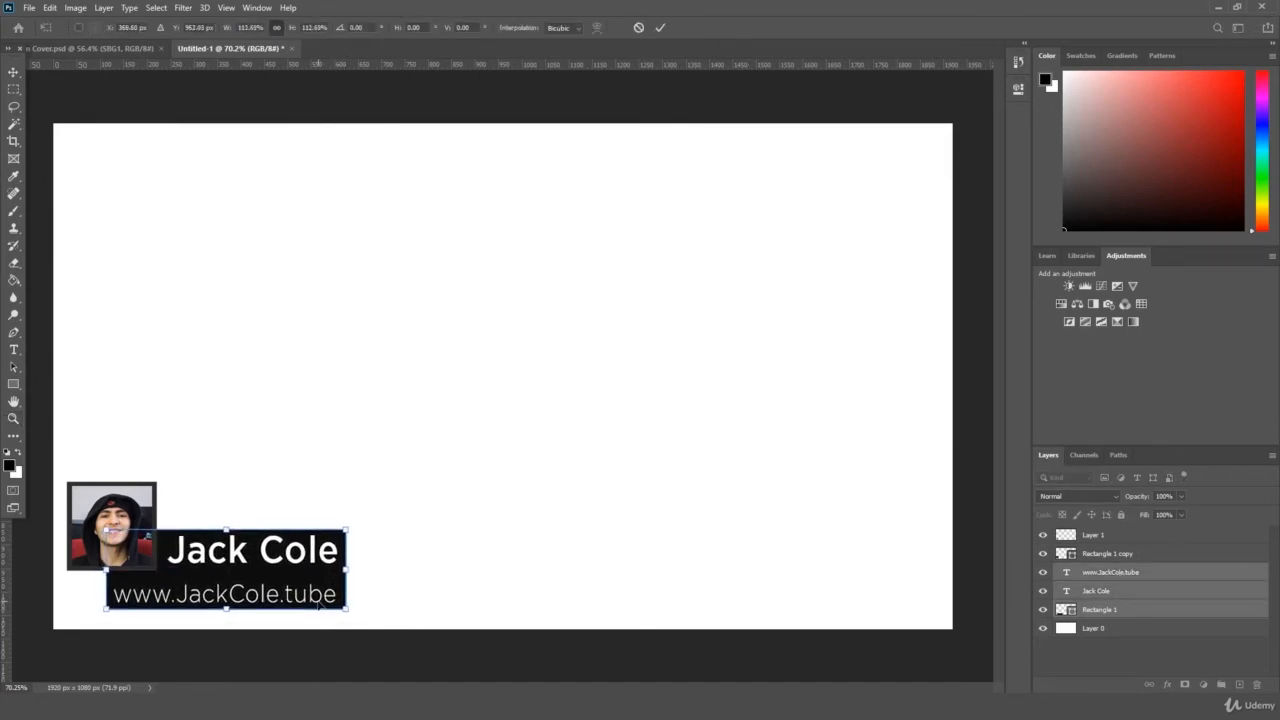
{"action": "key", "text": "Return"}
{"action": "key", "text": "z"}
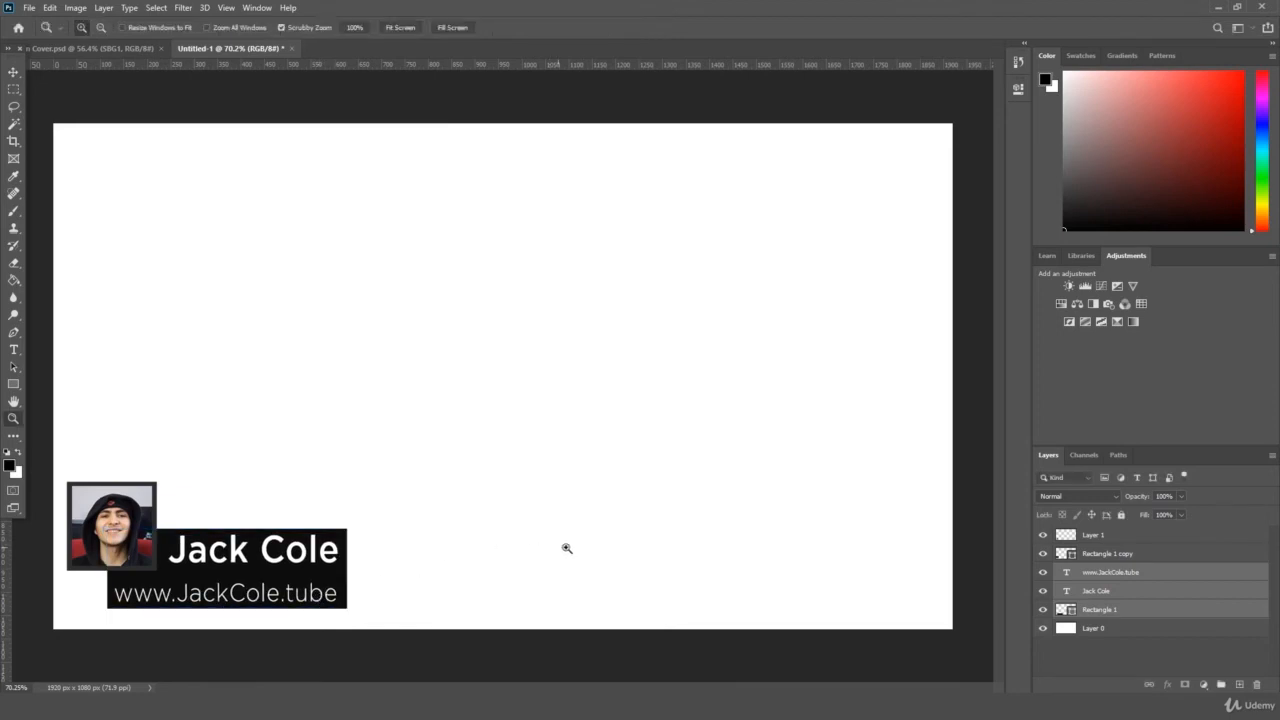
Place the Texture 2 image from the Lower 3rd folder over the lower third, with its layer directly above the dark rectangle
{"action": "left_click", "coordinate": [1125, 573]}
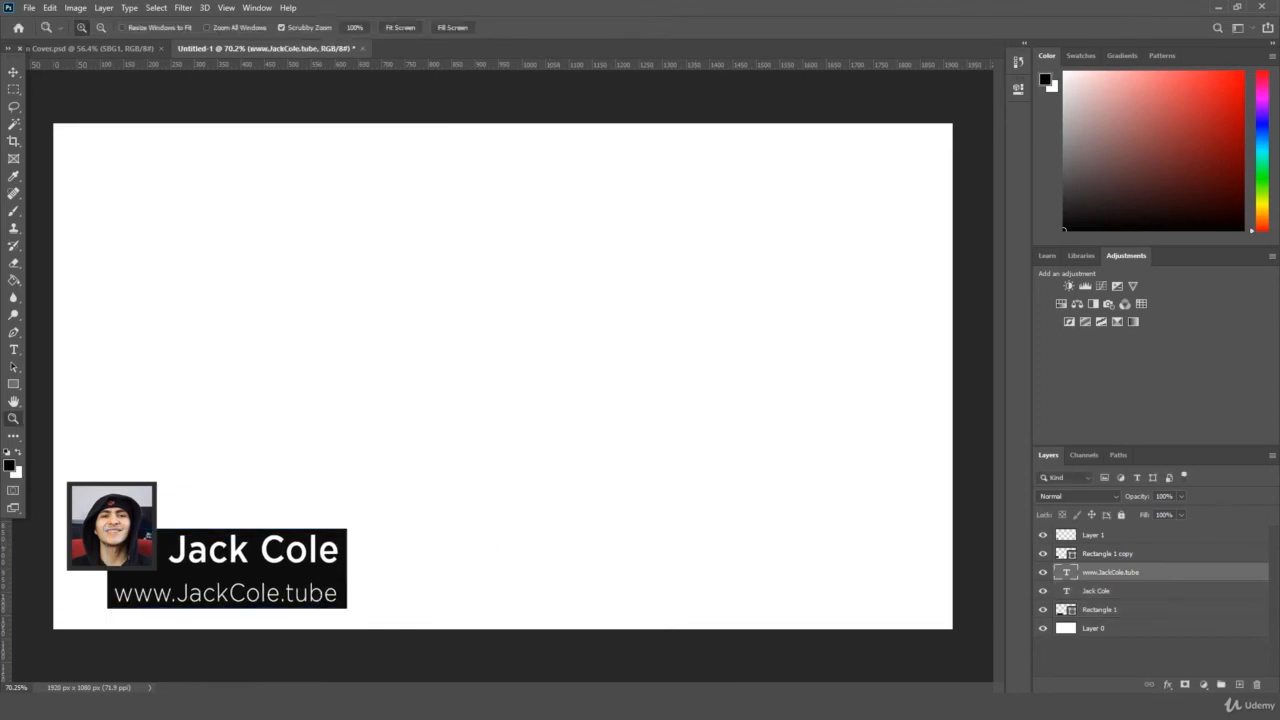
{"action": "key", "text": "alt+Tab"}
{"action": "left_click", "coordinate": [868, 431]}
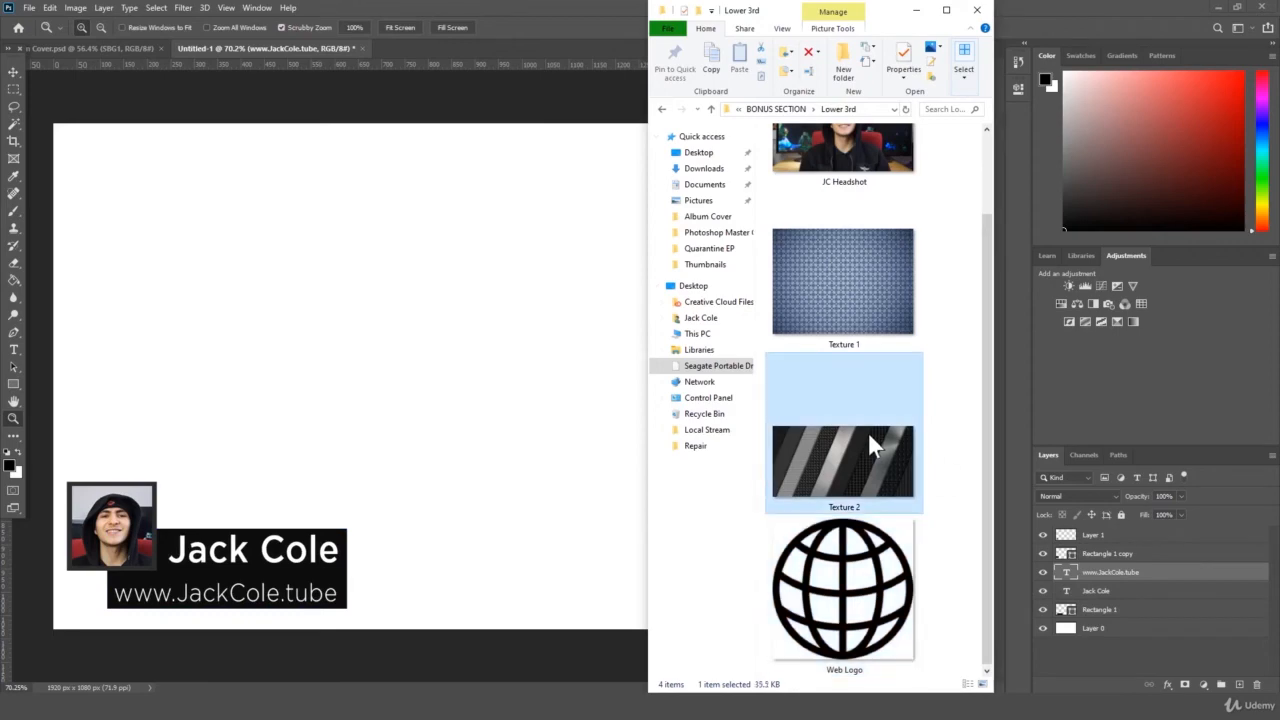
{"action": "left_click_drag", "start_coordinate": [840, 466], "coordinate": [401, 516]}
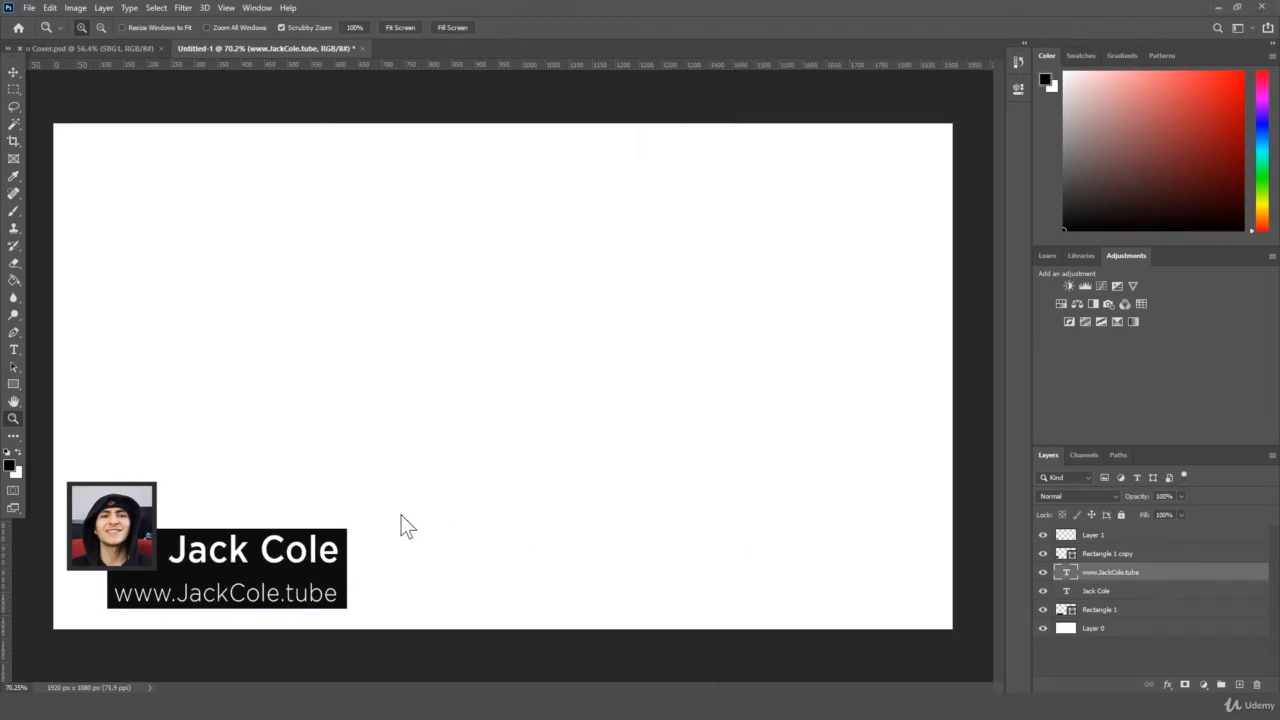
{"action": "left_click_drag", "start_coordinate": [528, 374], "coordinate": [262, 535]}
{"action": "left_click_drag", "start_coordinate": [314, 601], "coordinate": [348, 619]}
{"action": "key", "text": "Return"}
{"action": "left_click_drag", "start_coordinate": [1110, 572], "coordinate": [1122, 617]}
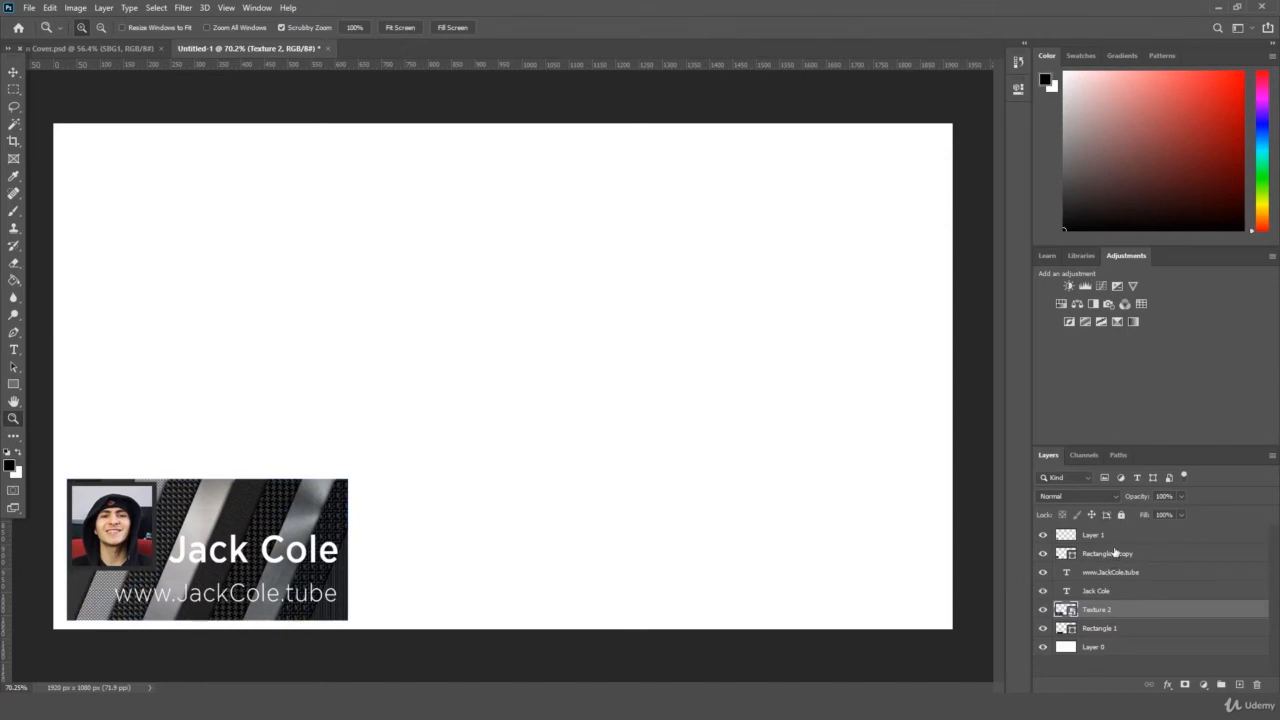
Confine the Texture 2 layer to the dark rectangle's area and set its blend mode to Overlay
{"action": "mouse_move", "coordinate": [1115, 552]}
{"action": "left_mouse_down"}
{"action": "mouse_move", "coordinate": [1109, 617]}
{"action": "mouse_move", "coordinate": [1114, 553]}
{"action": "left_mouse_up"}
{"action": "left_click", "coordinate": [1102, 610]}
{"action": "left_click", "coordinate": [1078, 497]}
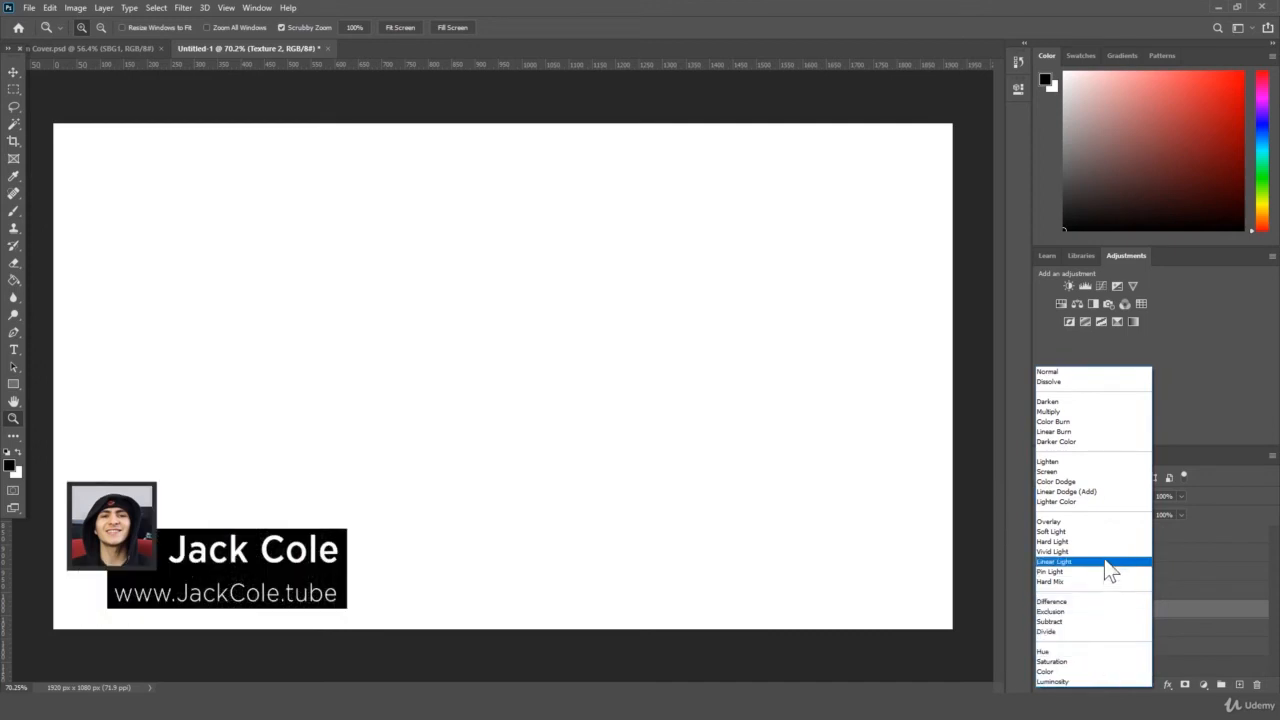
{"action": "left_click", "coordinate": [1107, 524]}
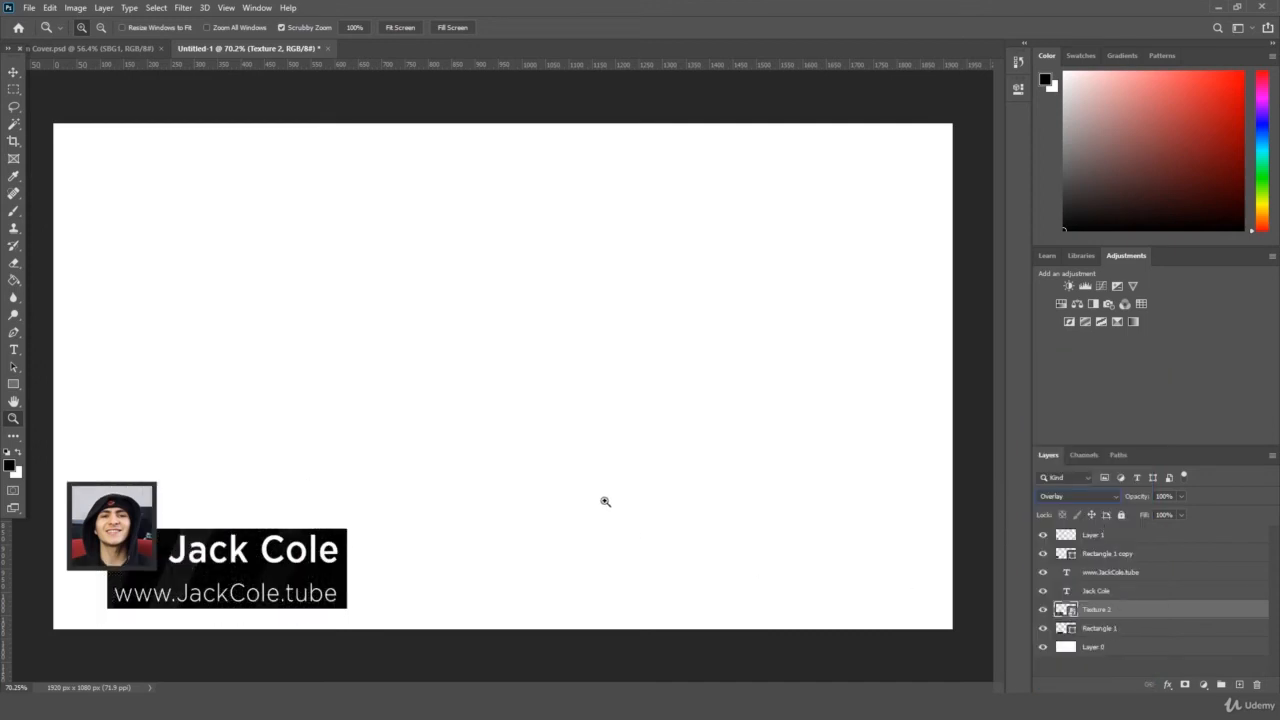
Place the Texture 1 image from the Lower 3rd folder so that it covers the dark rectangle behind the text
{"action": "mouse_move", "coordinate": [359, 433]}
{"action": "left_mouse_down"}
{"action": "mouse_move", "coordinate": [334, 437]}
{"action": "mouse_move", "coordinate": [348, 437]}
{"action": "left_mouse_up"}
{"action": "key", "text": "alt+Tab"}
{"action": "left_click_drag", "start_coordinate": [857, 309], "coordinate": [369, 525]}
{"action": "left_click_drag", "start_coordinate": [590, 410], "coordinate": [465, 509]}
{"action": "key", "text": "Return"}
Try the Lighter Color blend mode at 20% opacity on the Texture 1 layer
{"action": "left_click", "coordinate": [1088, 495]}
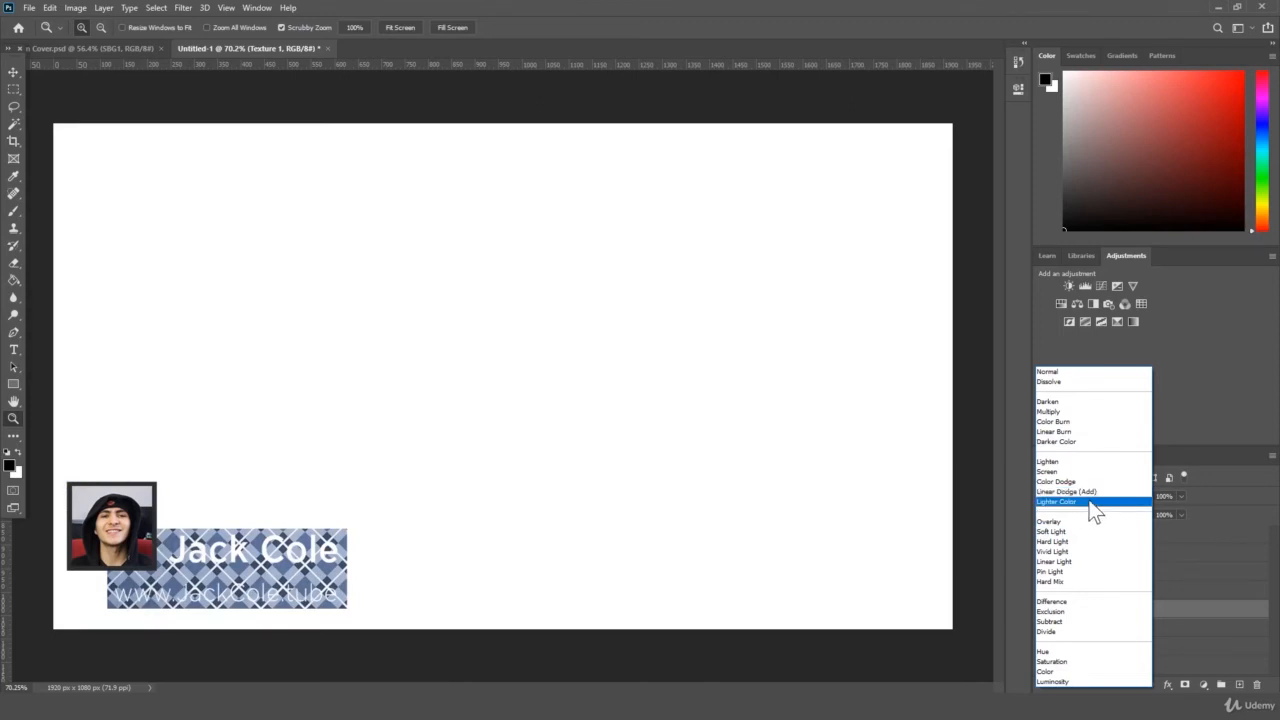
{"action": "left_click", "coordinate": [1090, 502]}
{"action": "left_click_drag", "start_coordinate": [1182, 497], "coordinate": [1133, 511]}
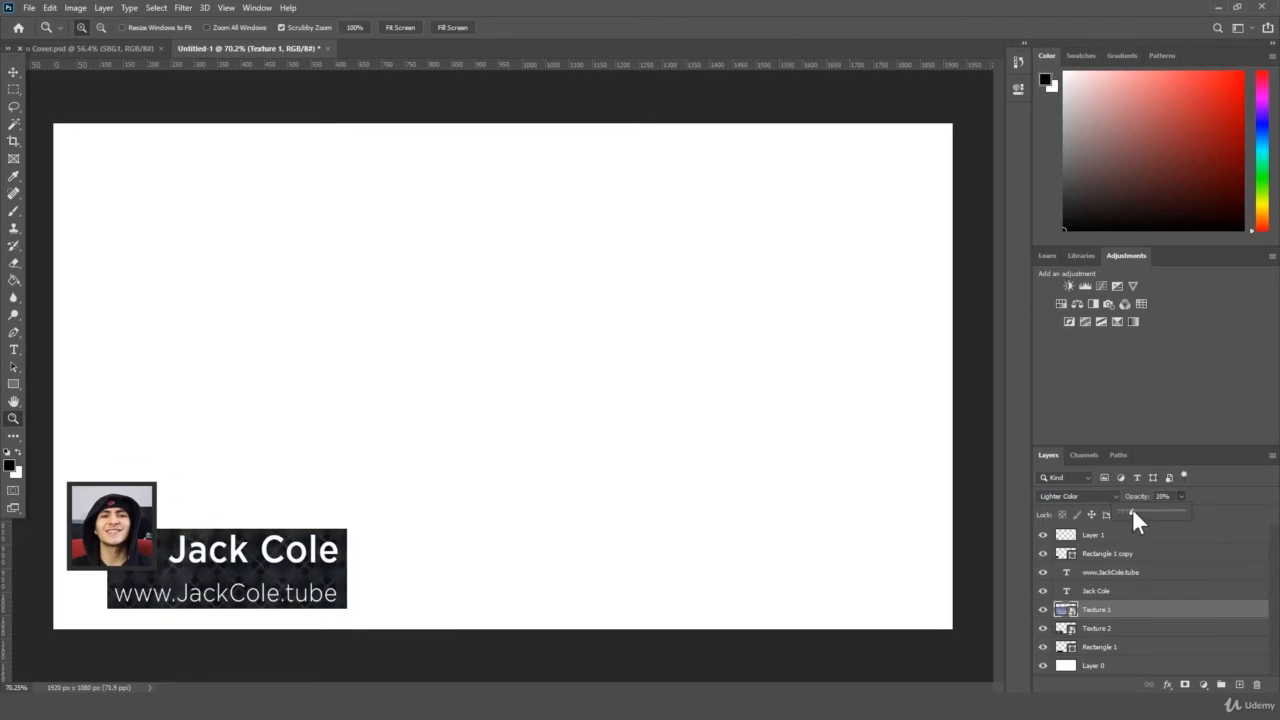
Delete the Texture 2 layer
{"action": "left_click", "coordinate": [1108, 632]}
{"action": "key", "text": "Delete"}
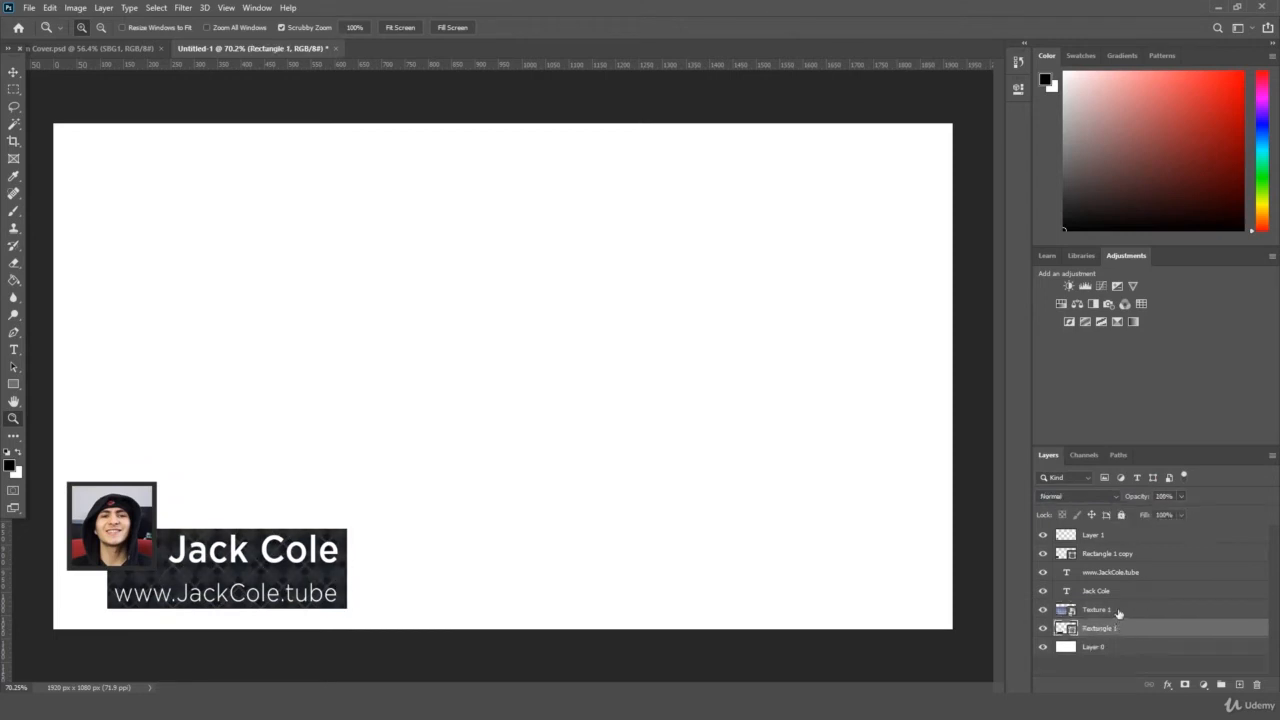
Set the Texture 1 layer's blend mode to Vivid Light and its opacity to 50%
{"action": "left_click", "coordinate": [1118, 607]}
{"action": "left_click", "coordinate": [1103, 497]}
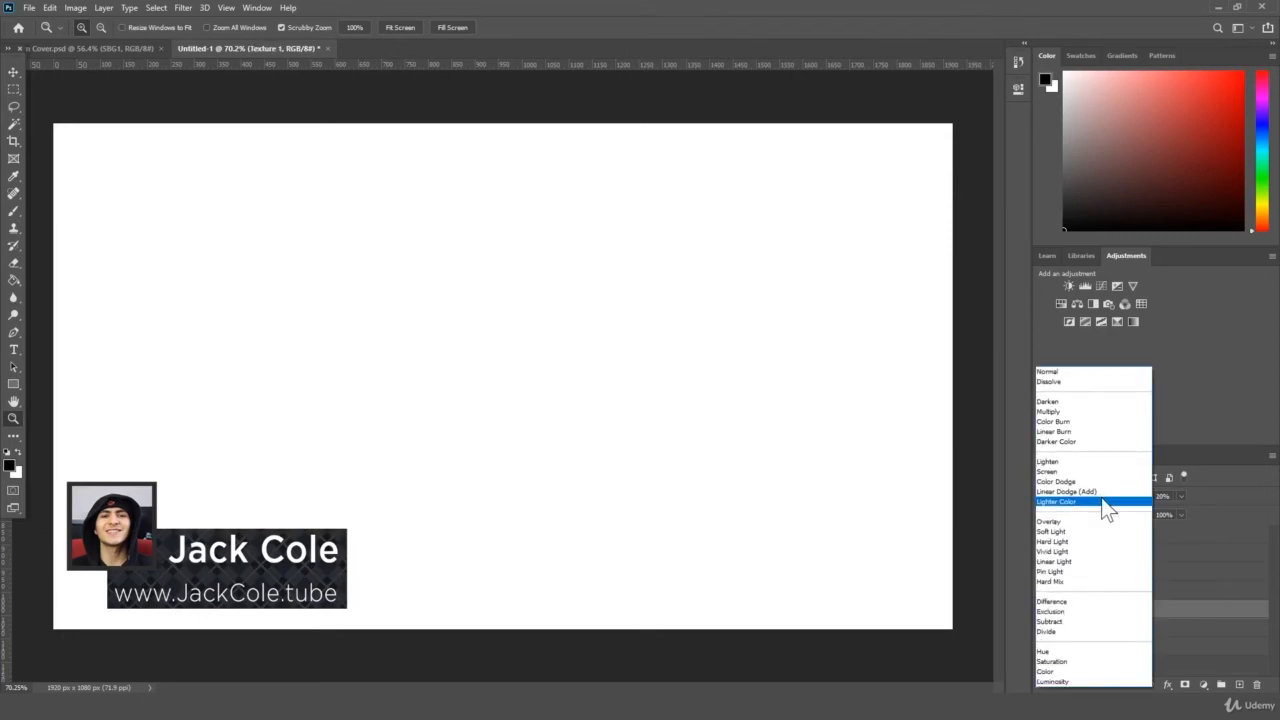
{"action": "left_click", "coordinate": [1094, 549]}
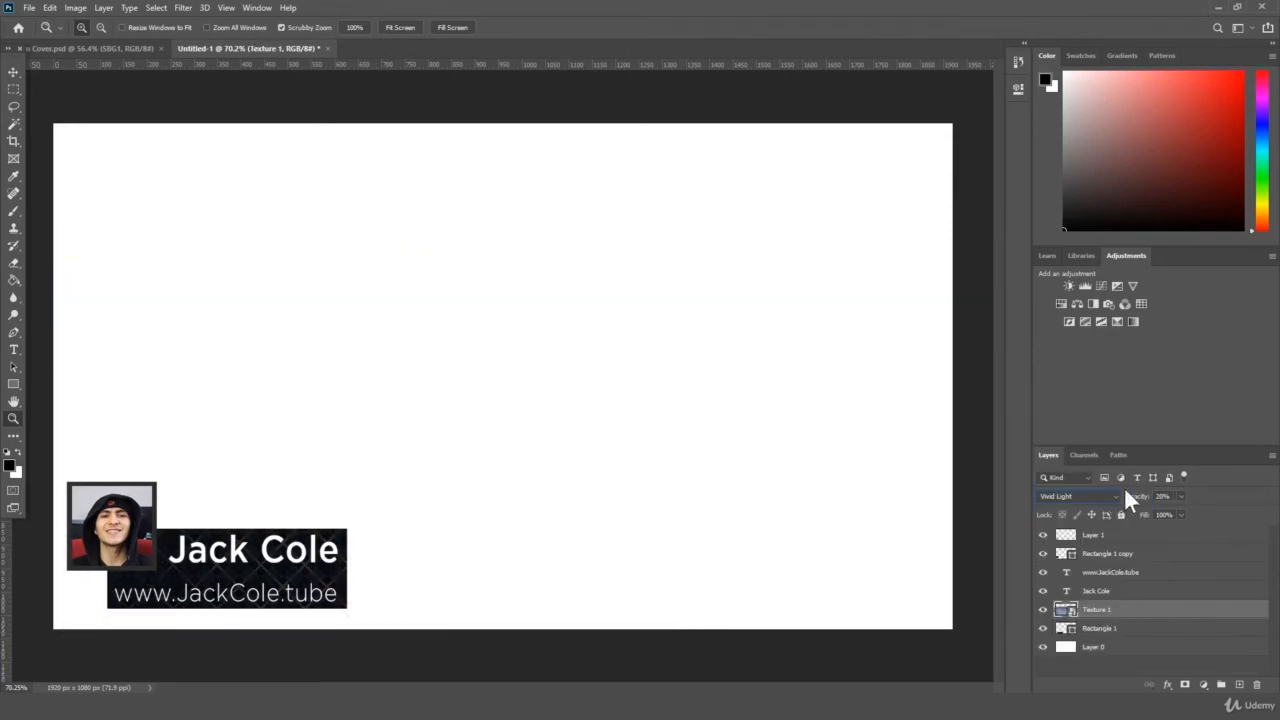
{"action": "left_click_drag", "start_coordinate": [1126, 498], "coordinate": [1144, 499]}
Rasterize the Texture 1 smart object so that it can be edited with the Eraser tool
{"action": "left_click_drag", "start_coordinate": [392, 503], "coordinate": [427, 499]}
{"action": "left_click_drag", "start_coordinate": [634, 679], "coordinate": [552, 679]}
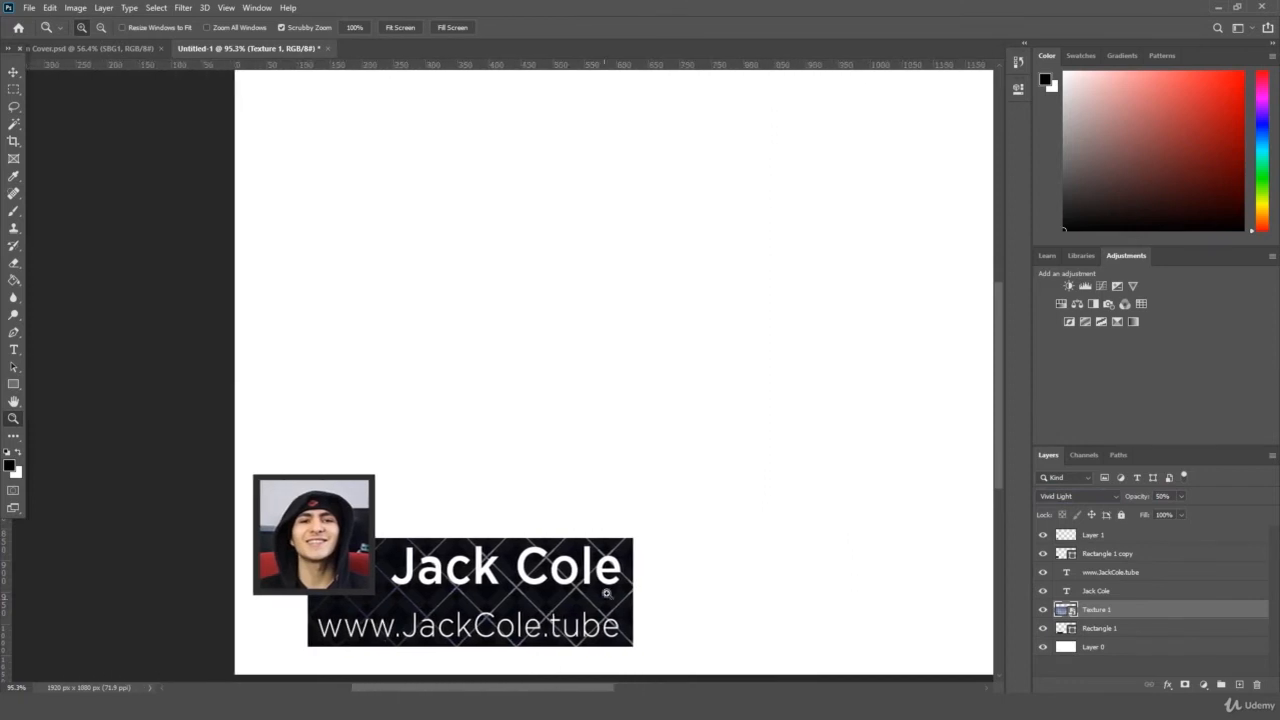
{"action": "scroll", "coordinate": [646, 529], "scroll_direction": "down", "scroll_amount": 3}
{"action": "left_click", "coordinate": [14, 262]}
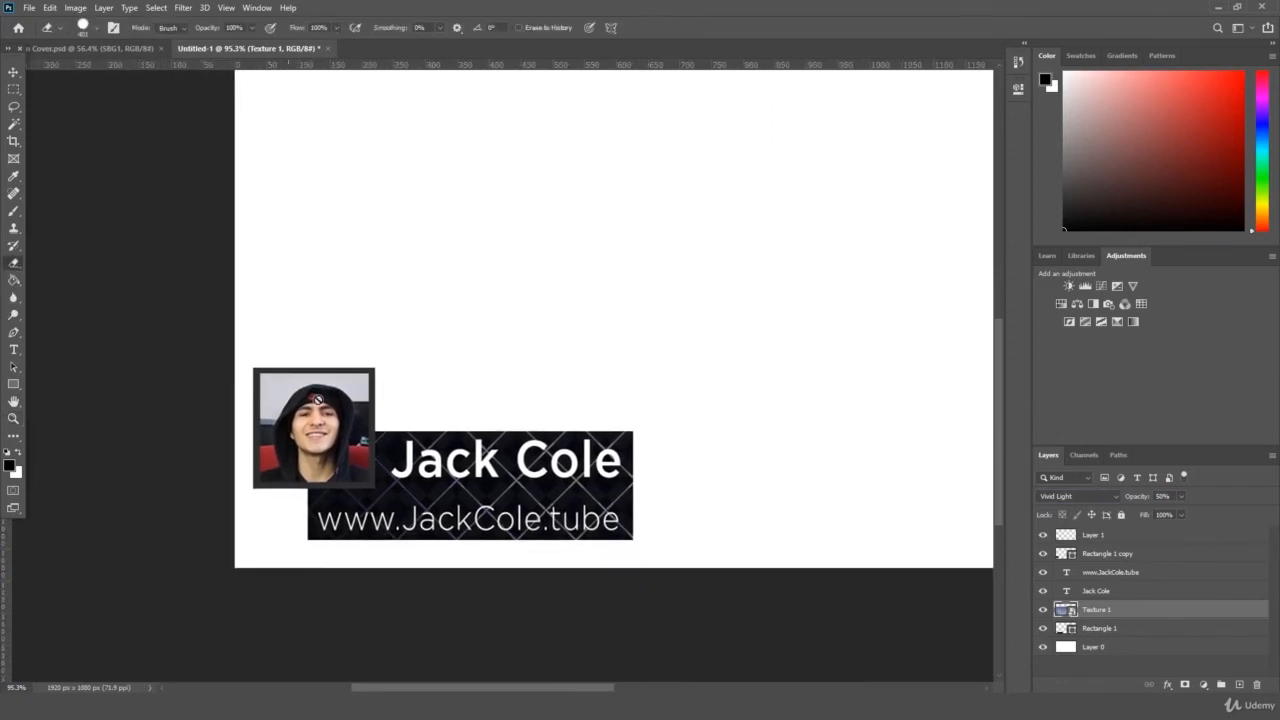
{"action": "left_click", "coordinate": [442, 471]}
{"action": "key", "text": "Return"}
Erase the texture behind the name and website text with a Soft Round eraser, using 136 px for the name and a smaller size for the website
{"action": "left_click", "coordinate": [83, 27]}
{"action": "left_click", "coordinate": [121, 181]}
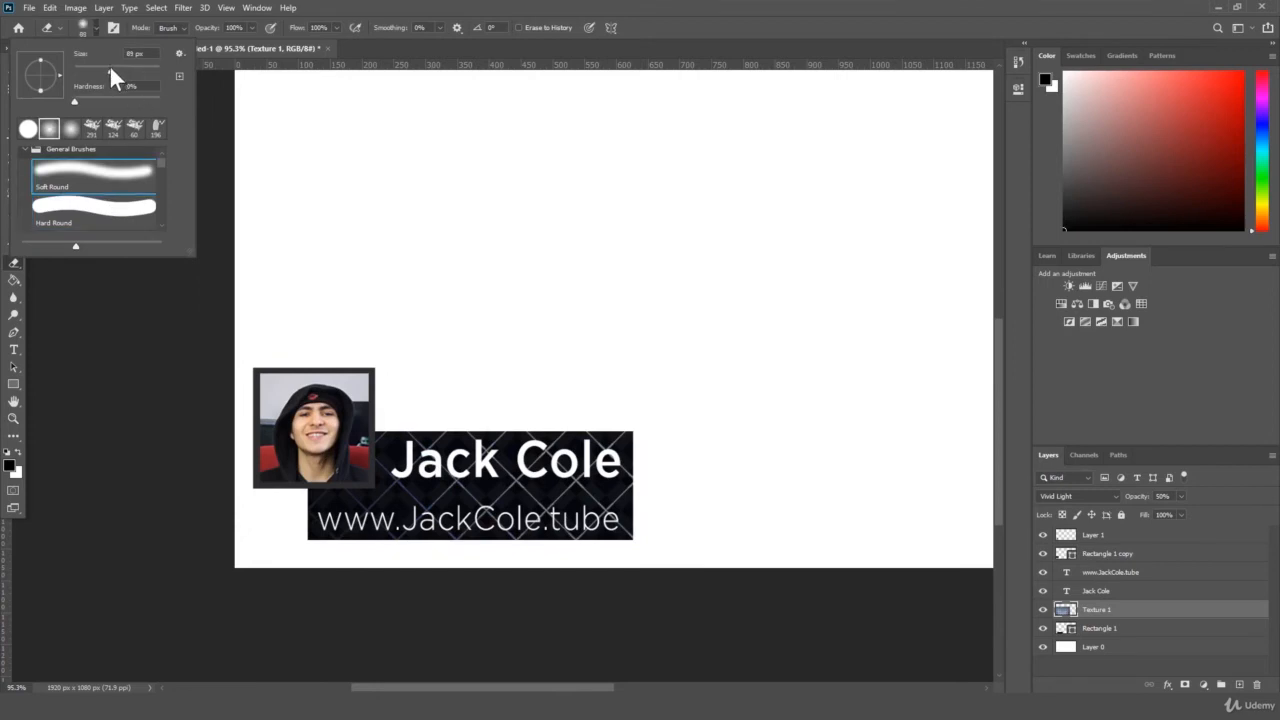
{"action": "left_click", "coordinate": [408, 463]}
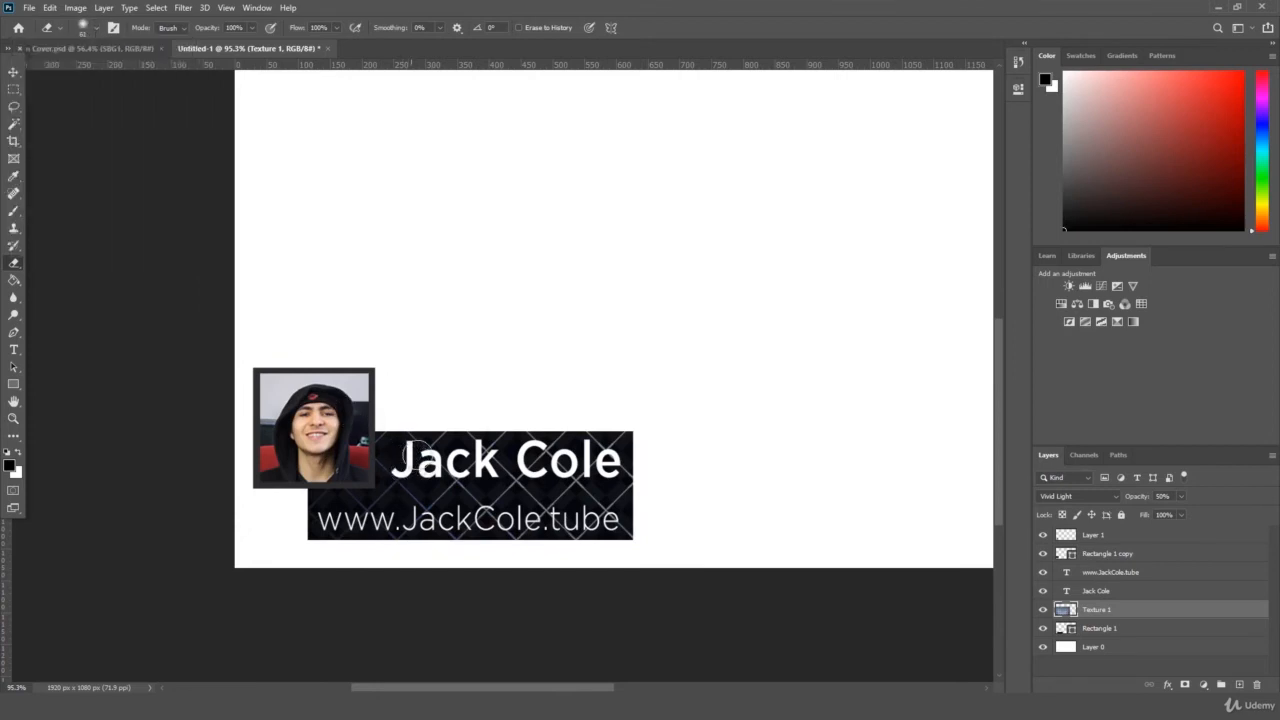
{"action": "left_click", "coordinate": [88, 26]}
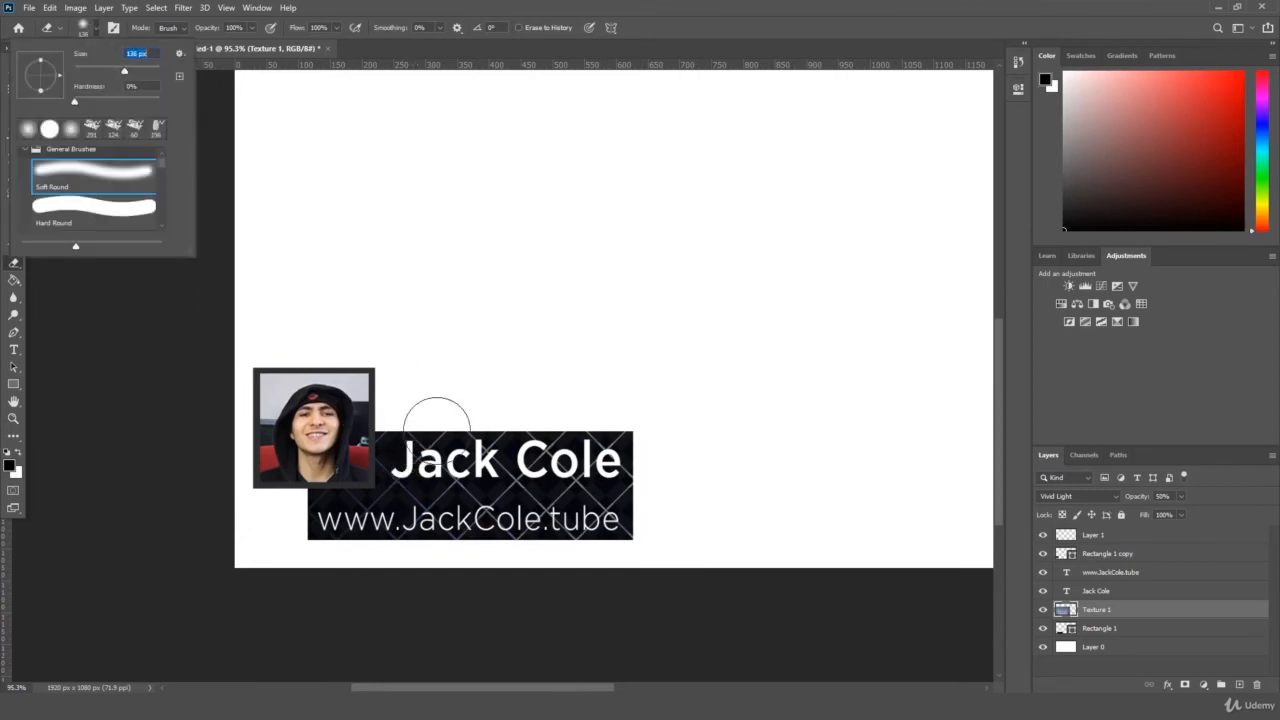
{"action": "left_click", "coordinate": [413, 463]}
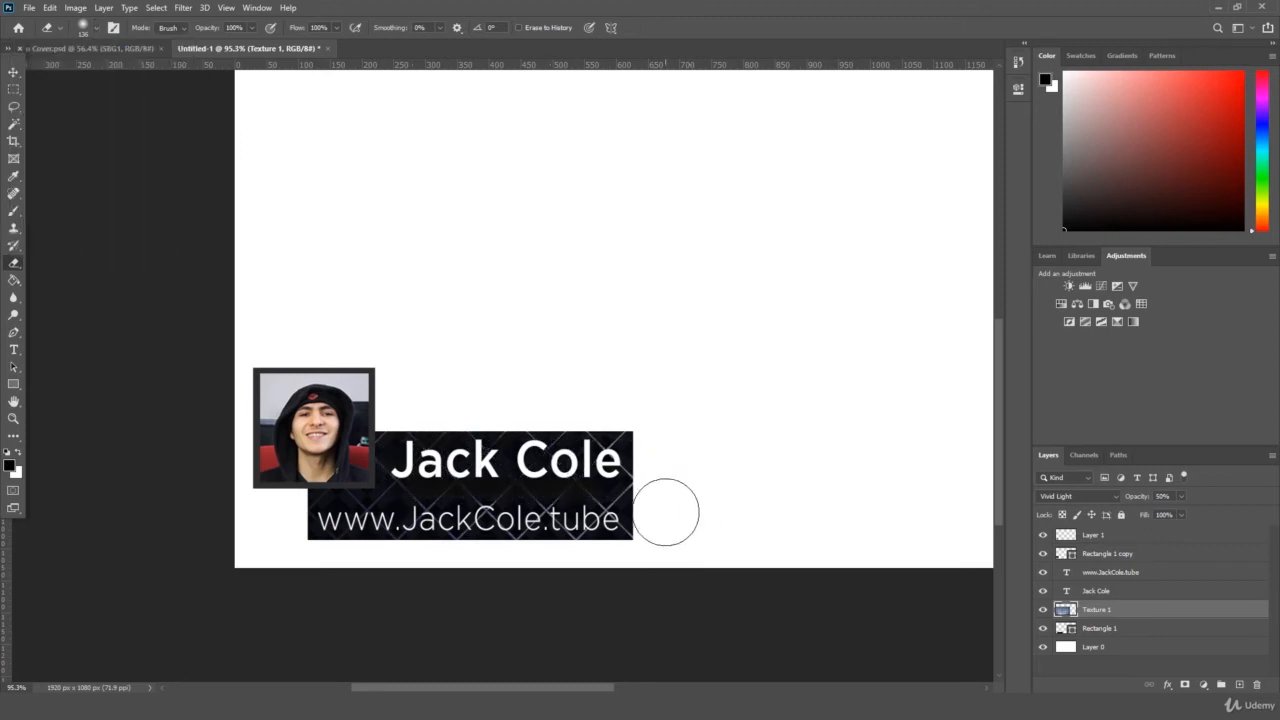
{"action": "left_click", "coordinate": [89, 27]}
{"action": "left_click_drag", "start_coordinate": [330, 525], "coordinate": [618, 519]}
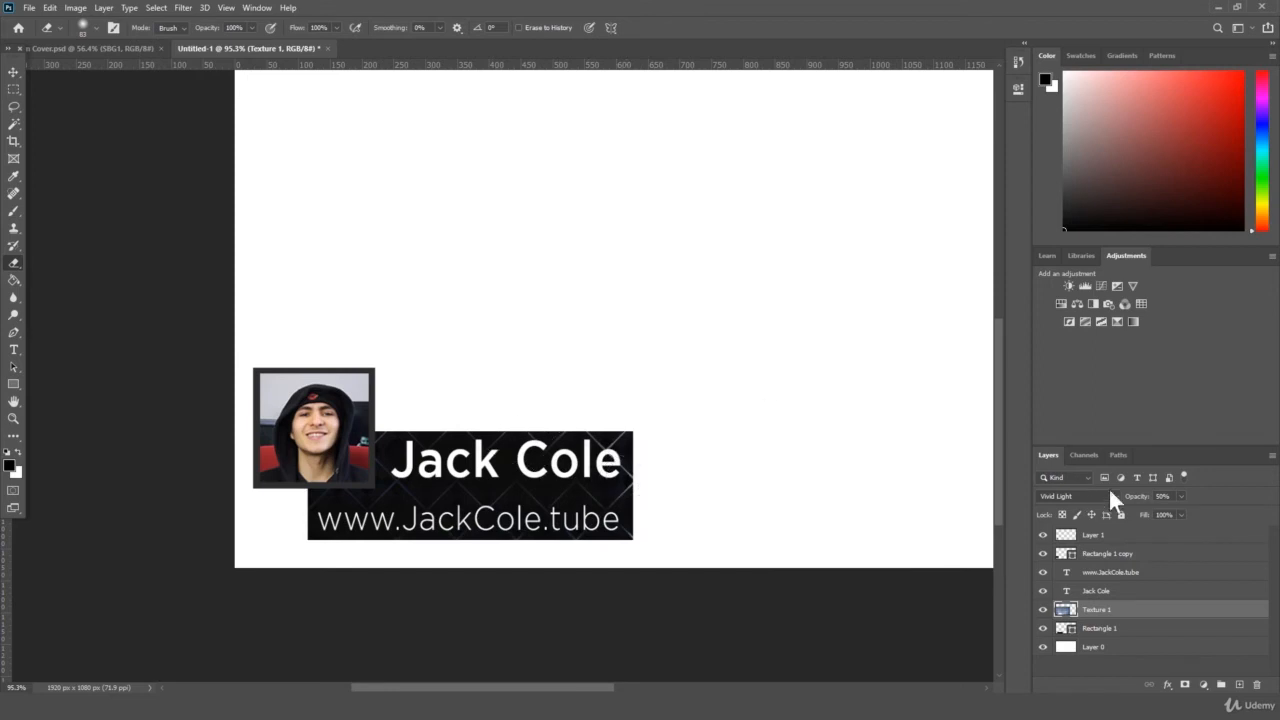
Start a free transform on the headshot and its frame together, using Layer 1 and Rectangle 1 copy
{"action": "left_click", "coordinate": [1122, 556]}
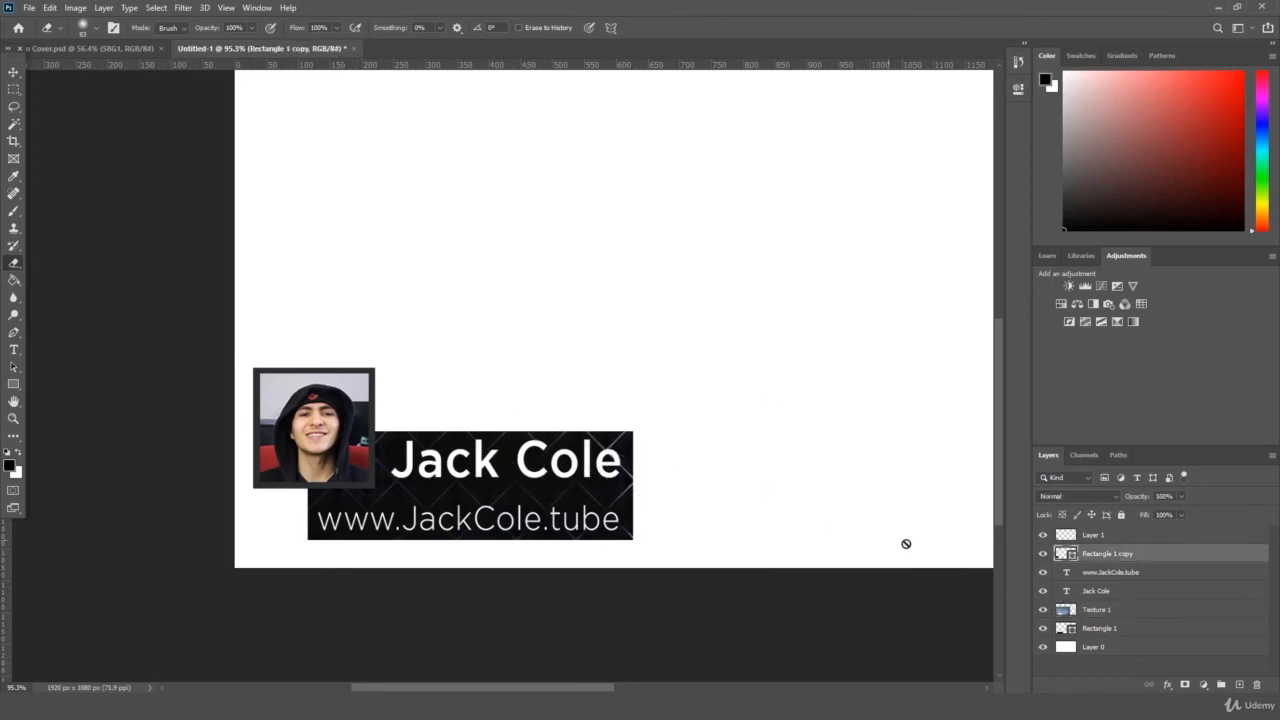
{"action": "left_click", "coordinate": [1125, 541], "text": "shift"}
{"action": "key", "text": "ctrl+t"}
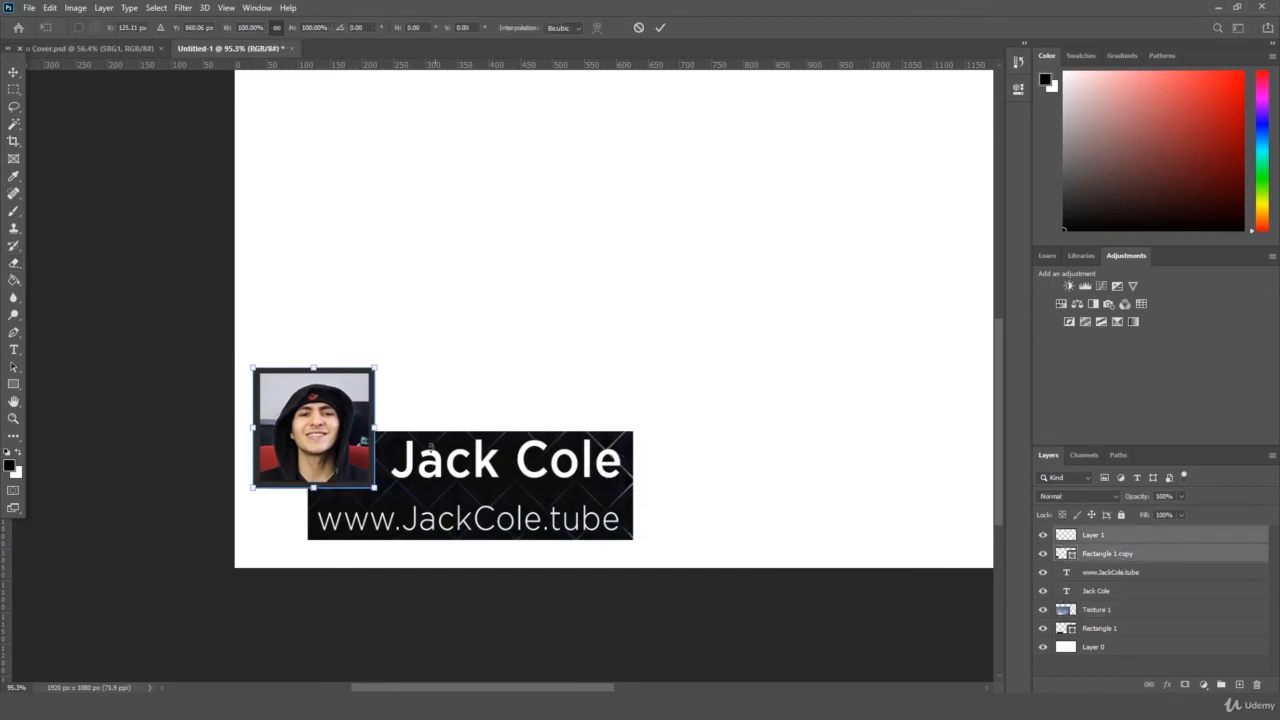